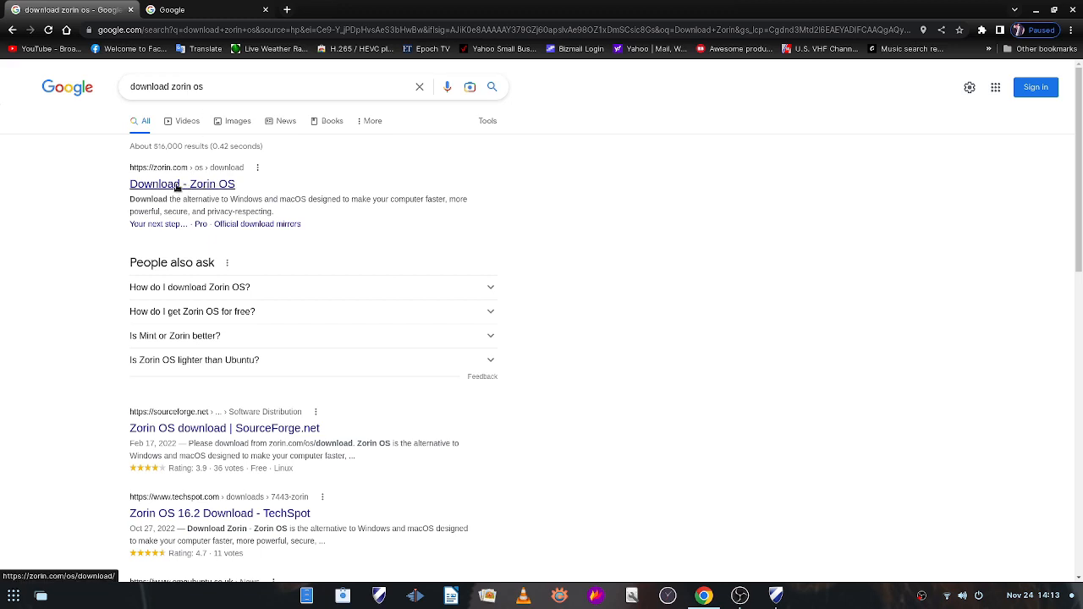
# Open the Zorin OS download page from the search results and review the Pro, Core and Lite editions.
pyautogui.click(178, 186)
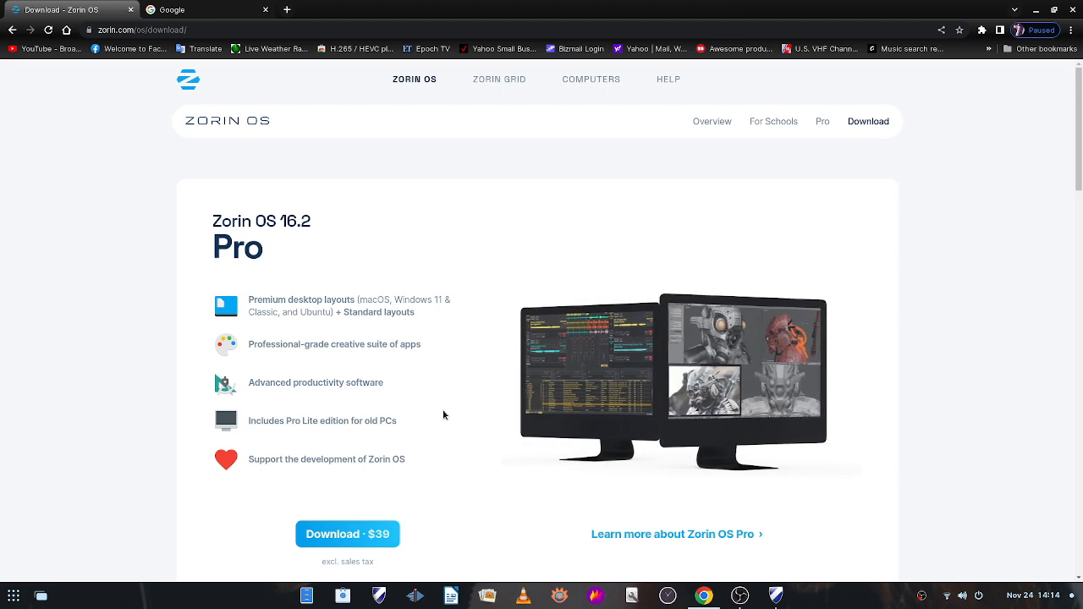
pyautogui.scroll(-1, 455, 422)
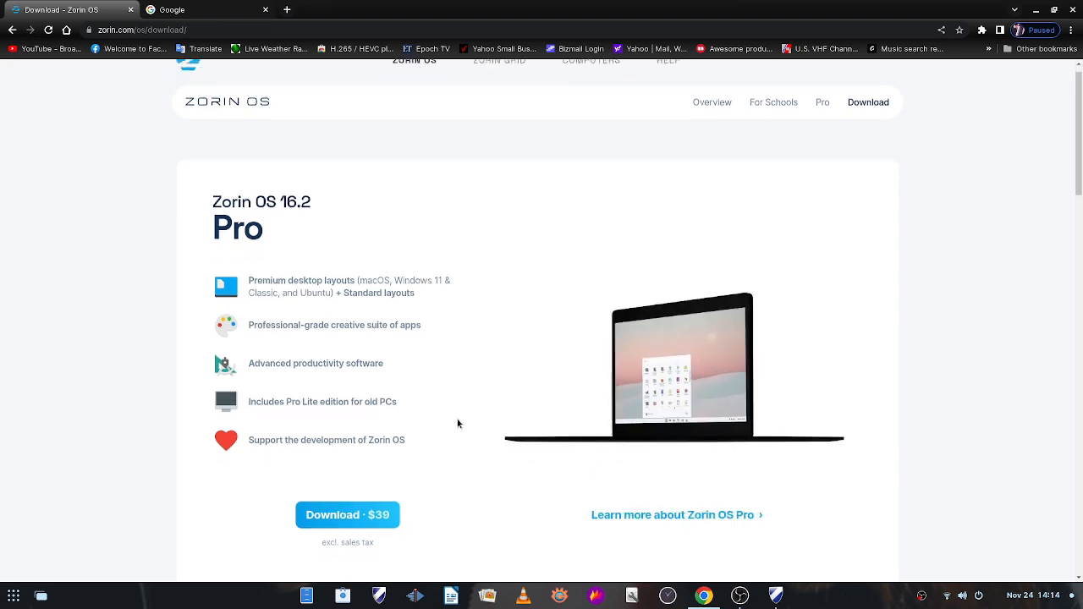
pyautogui.scroll(-3, 457, 418)
pyautogui.scroll(-2, 463, 410)
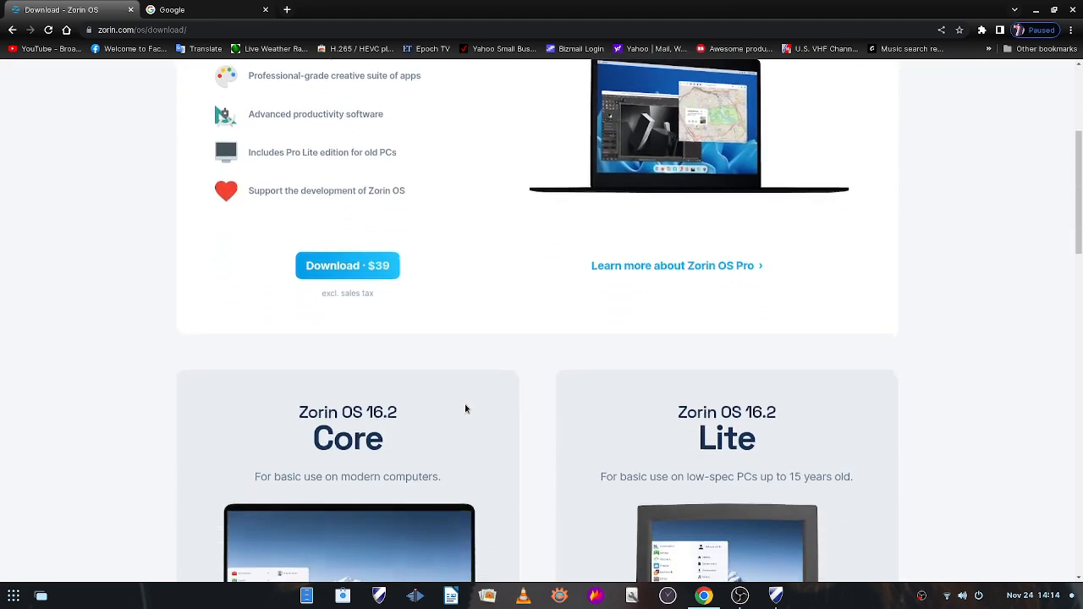
pyautogui.scroll(-3, 464, 406)
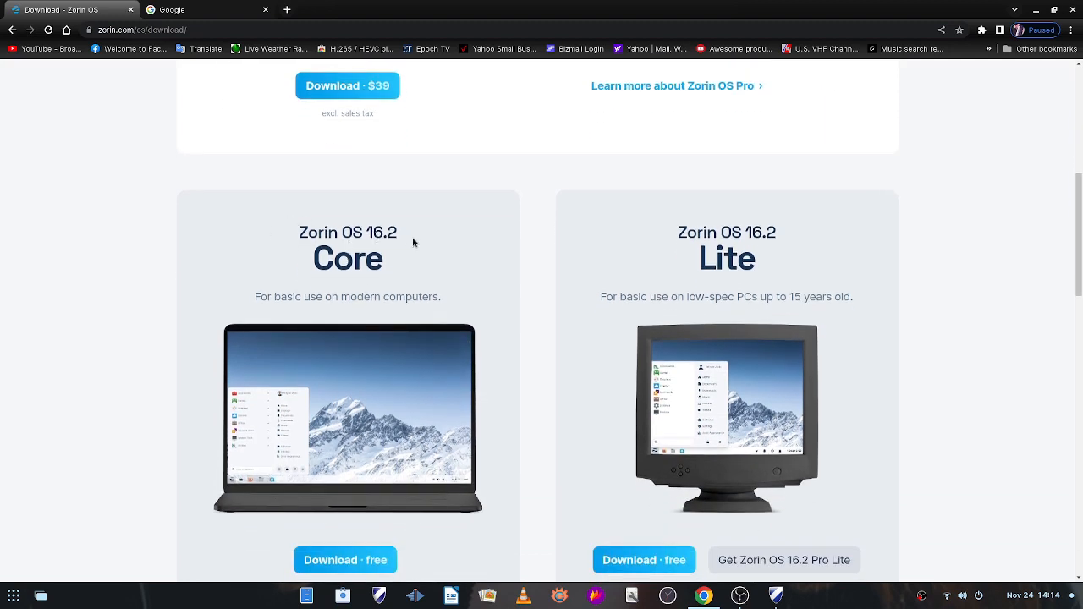
pyautogui.scroll(-2, 541, 271)
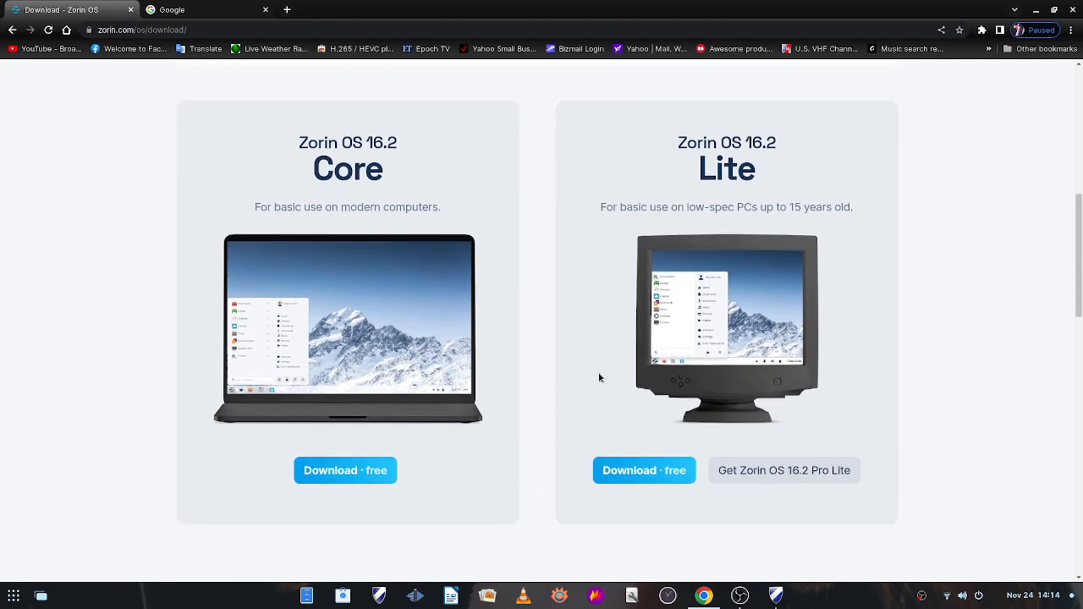
pyautogui.scroll(-2, 554, 258)
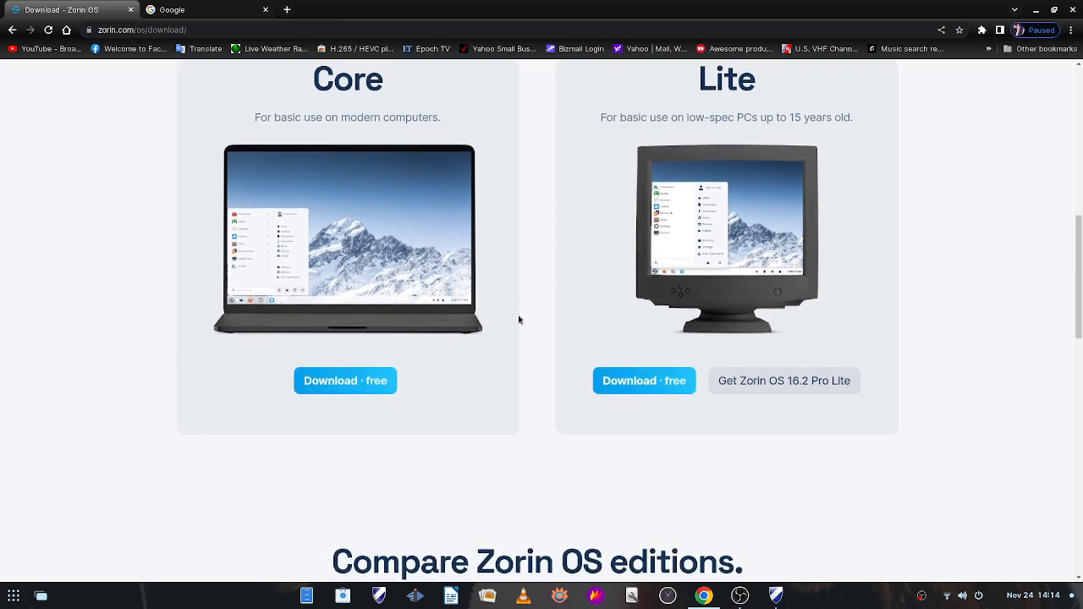
pyautogui.scroll(-1, 524, 331)
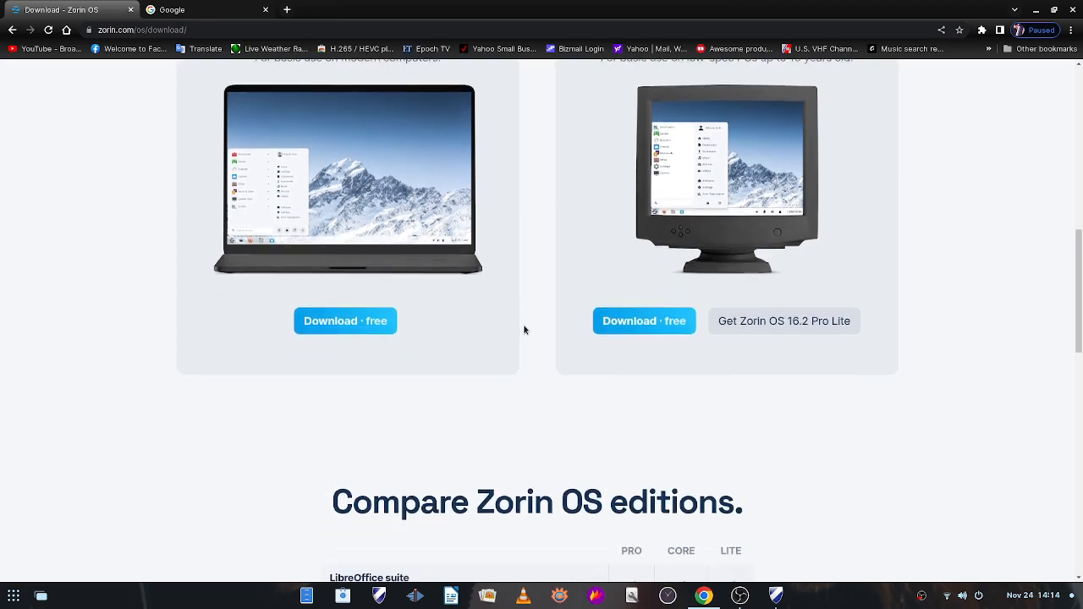
# Download the free Zorin OS 16.2 Core edition, skipping the newsletter subscription.
pyautogui.scroll(4, 524, 329)
pyautogui.scroll(-2, 526, 326)
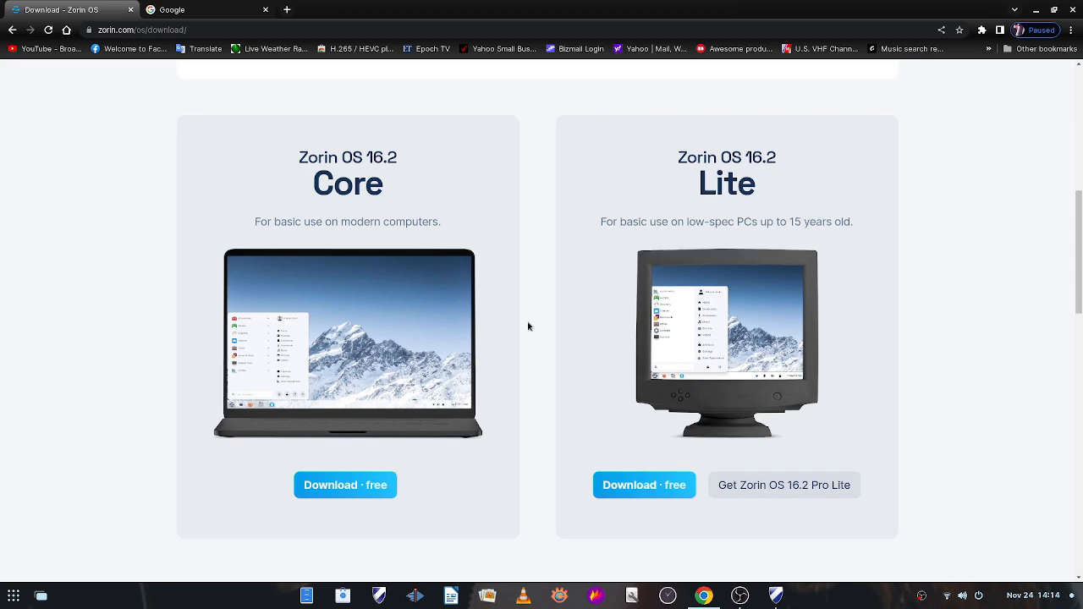
pyautogui.scroll(5, 526, 325)
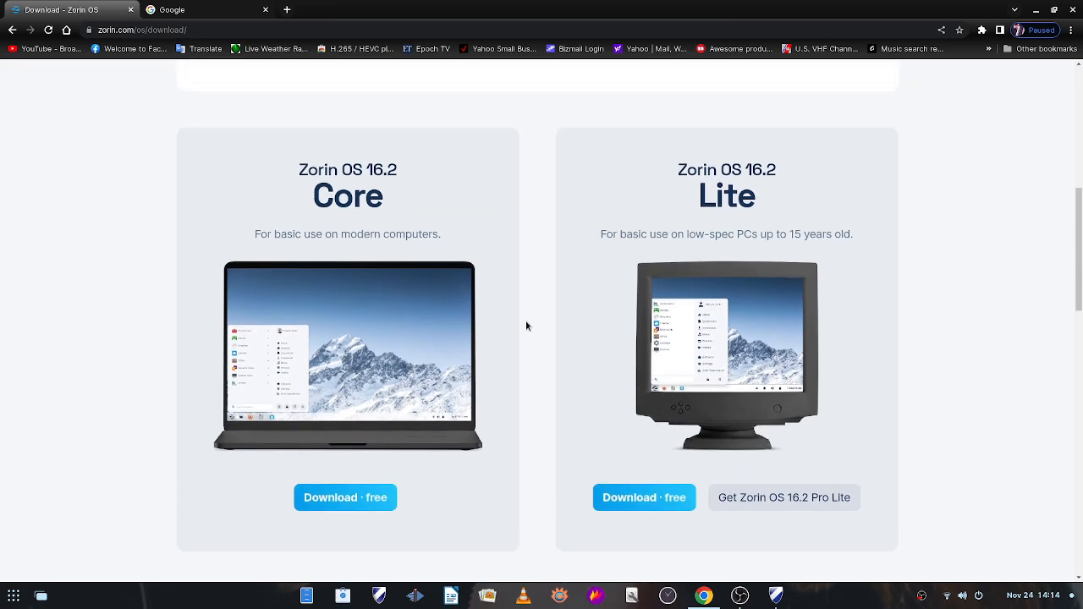
pyautogui.scroll(-4, 525, 325)
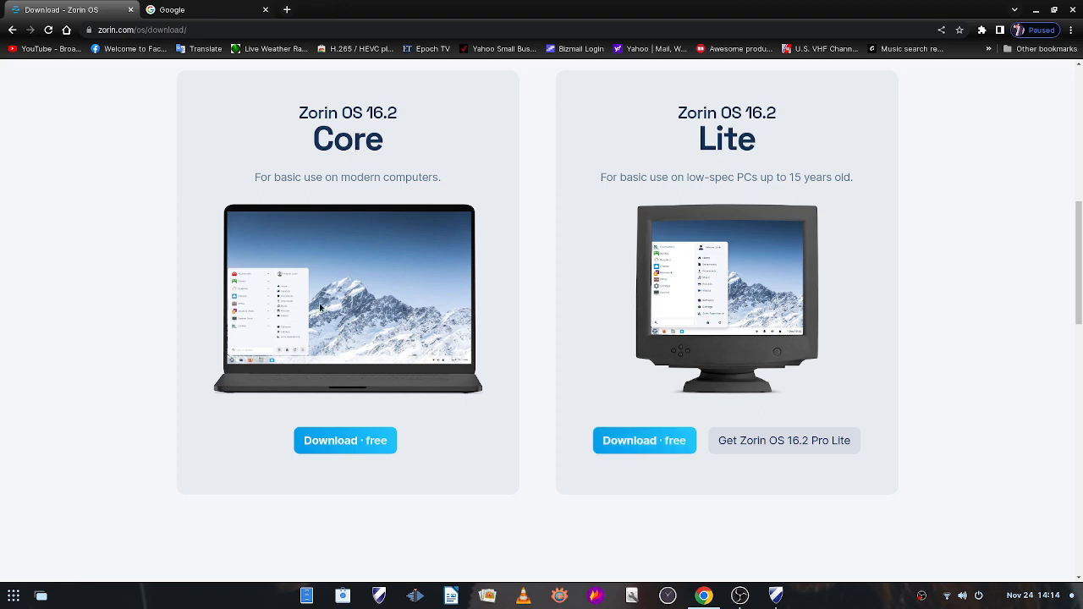
pyautogui.click(361, 444)
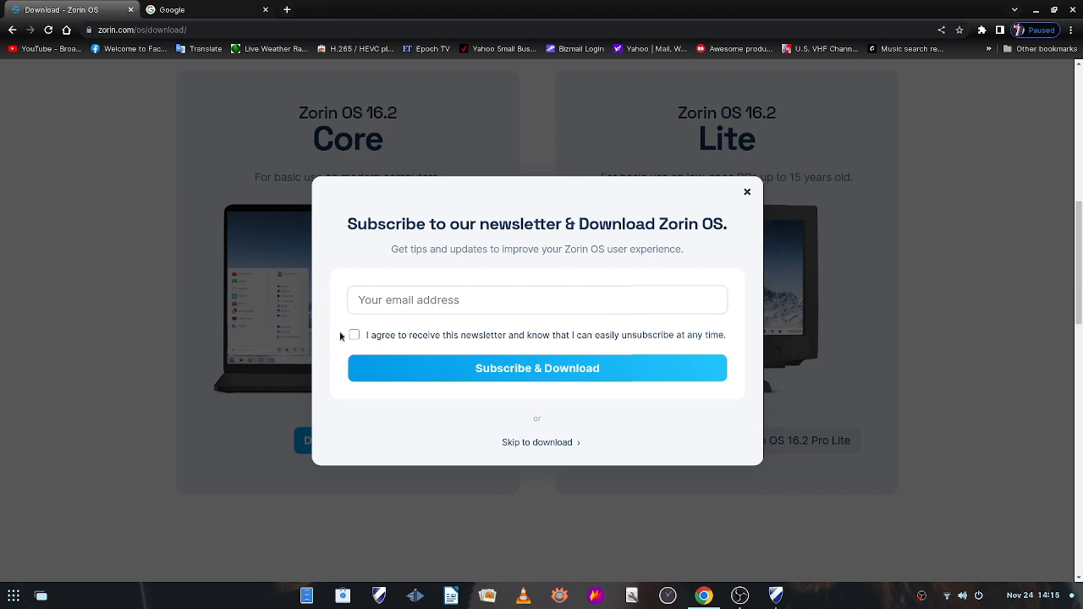
pyautogui.click(542, 442)
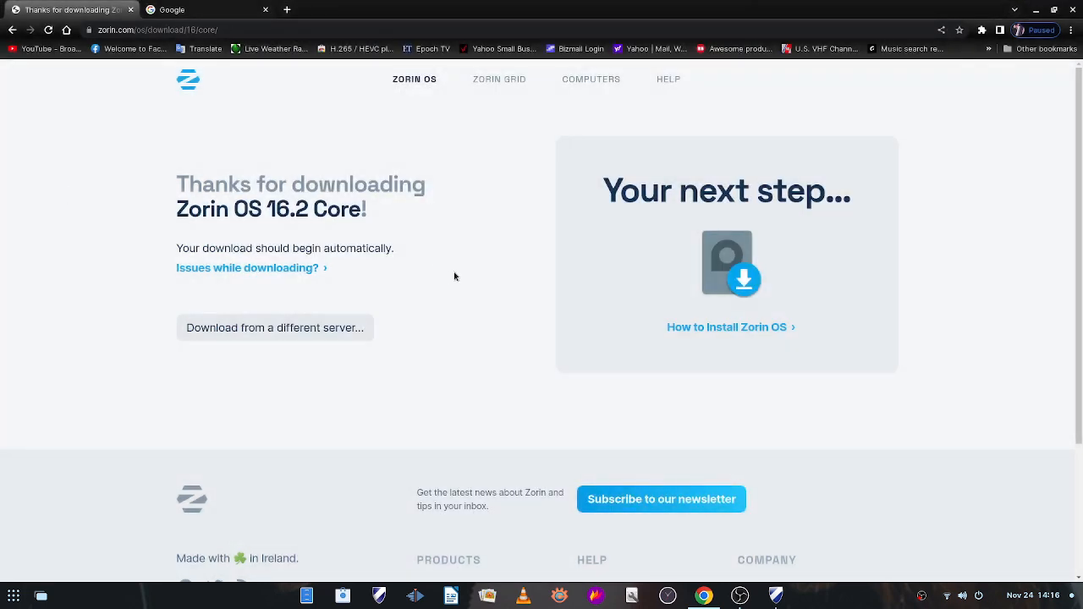
# Open the How to Install Zorin OS guide and read the sections on requirements, downloading the .iso file and backing up data.
pyautogui.scroll(-1, 828, 327)
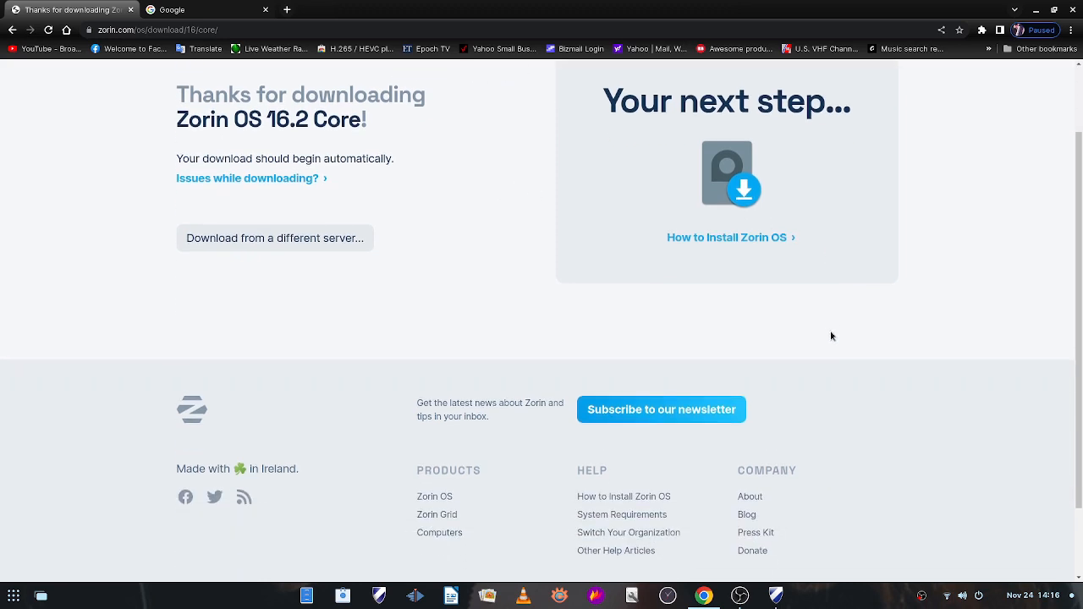
pyautogui.click(717, 239)
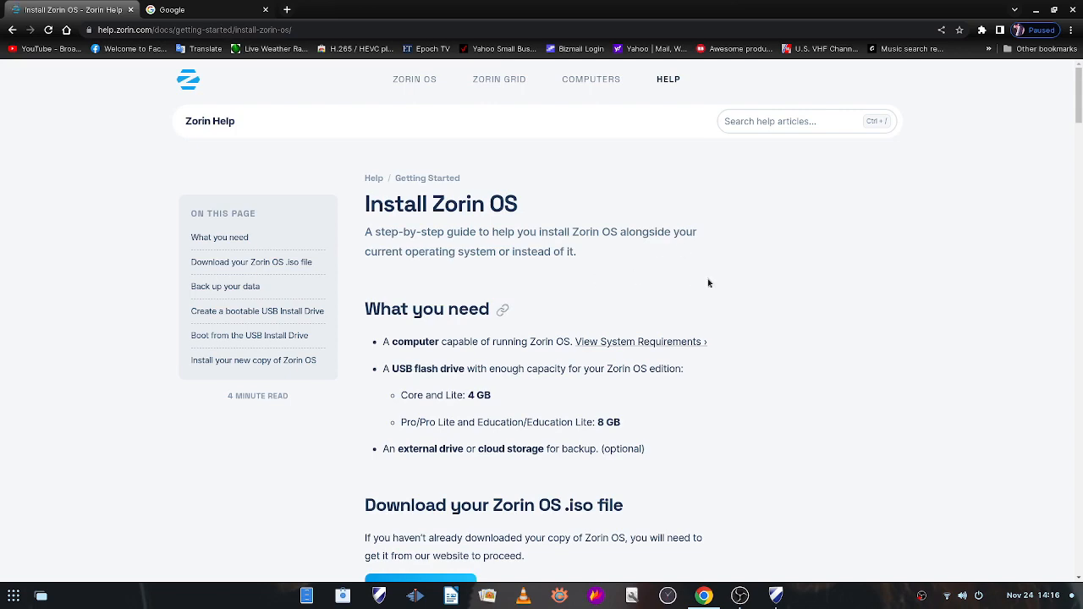
pyautogui.scroll(-1, 596, 248)
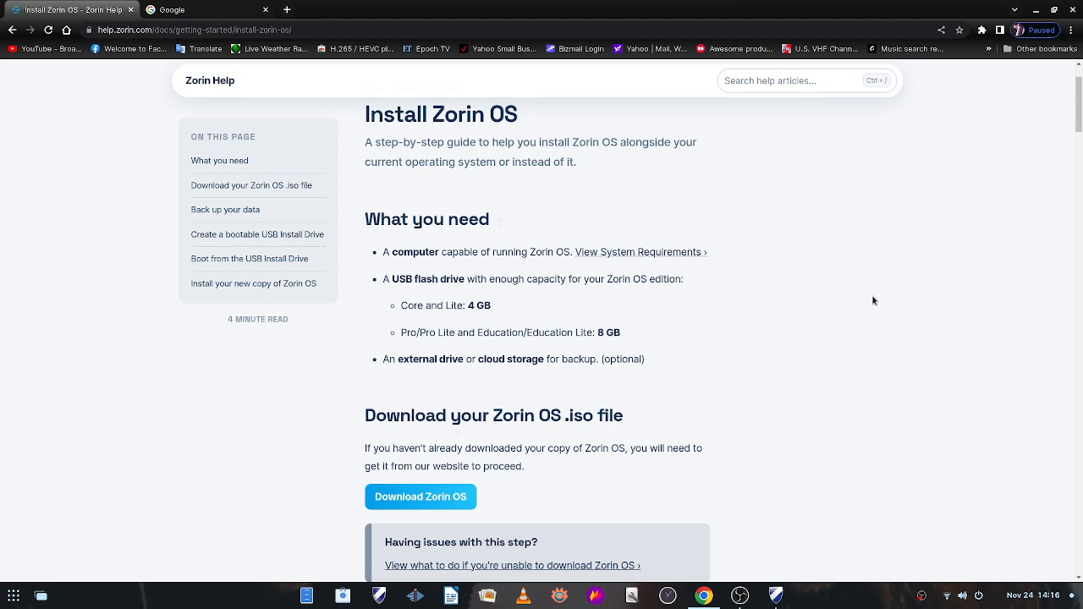
pyautogui.scroll(-2, 757, 329)
pyautogui.scroll(-1, 751, 334)
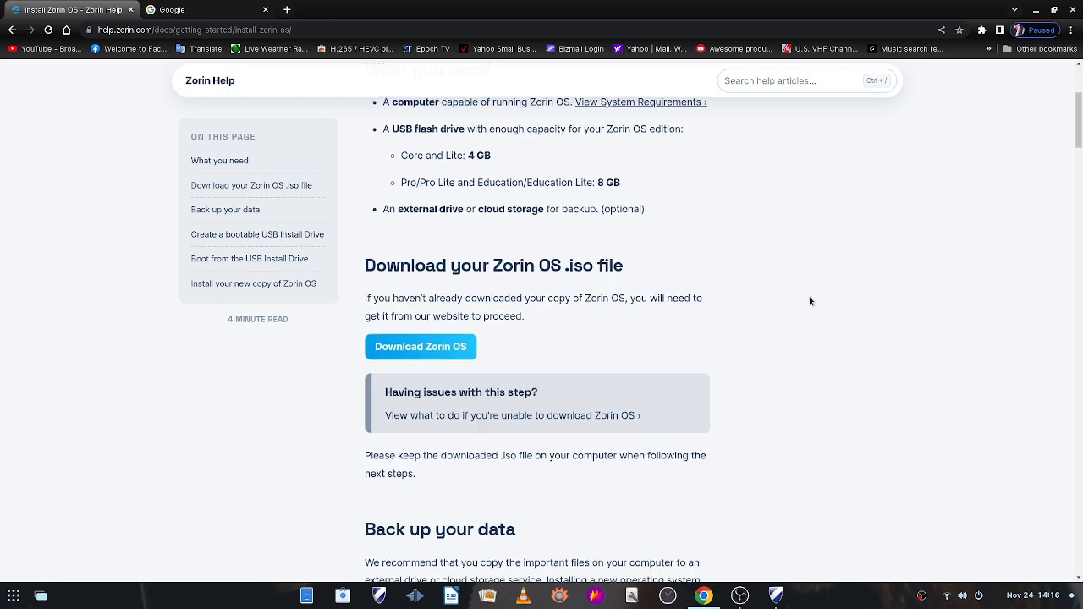
pyautogui.scroll(-2, 805, 302)
pyautogui.scroll(-1, 799, 300)
pyautogui.scroll(1, 794, 300)
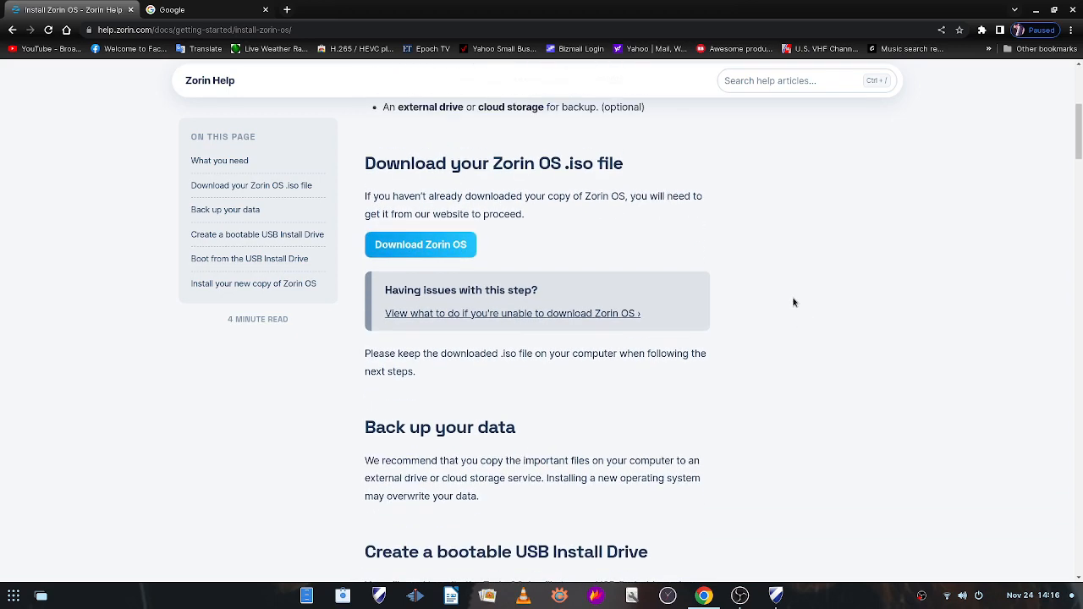
pyautogui.scroll(3, 793, 302)
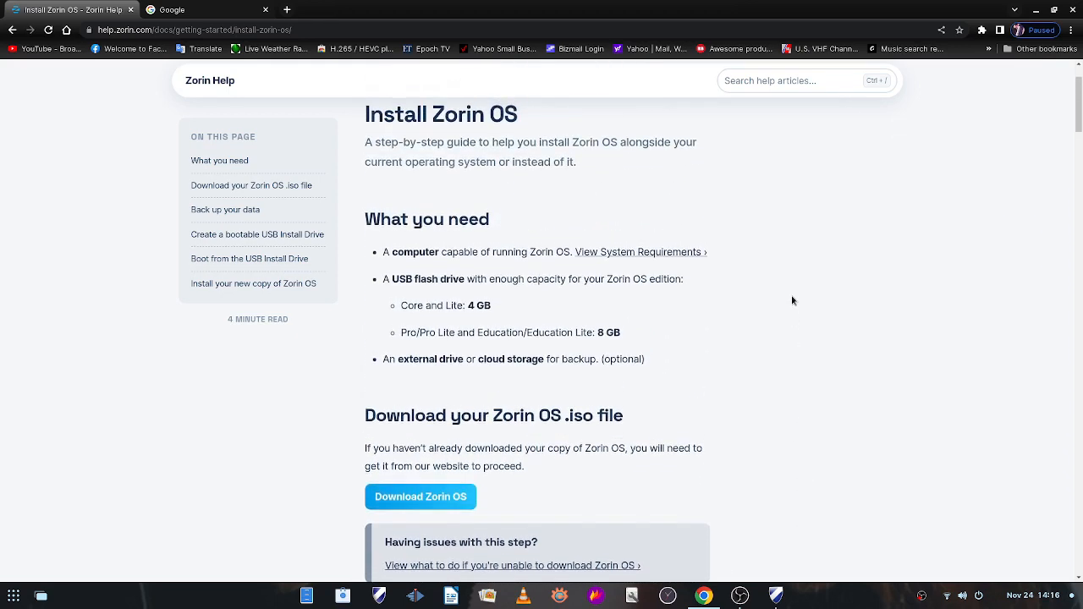
pyautogui.scroll(-1, 792, 301)
pyautogui.scroll(1, 792, 301)
pyautogui.scroll(-3, 792, 300)
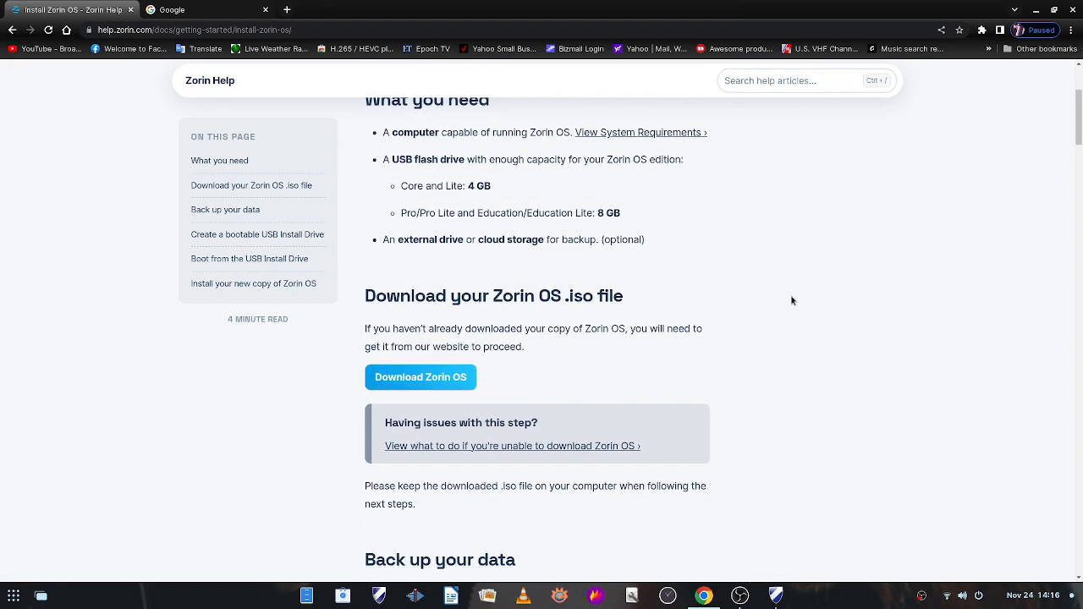
pyautogui.scroll(-2, 792, 300)
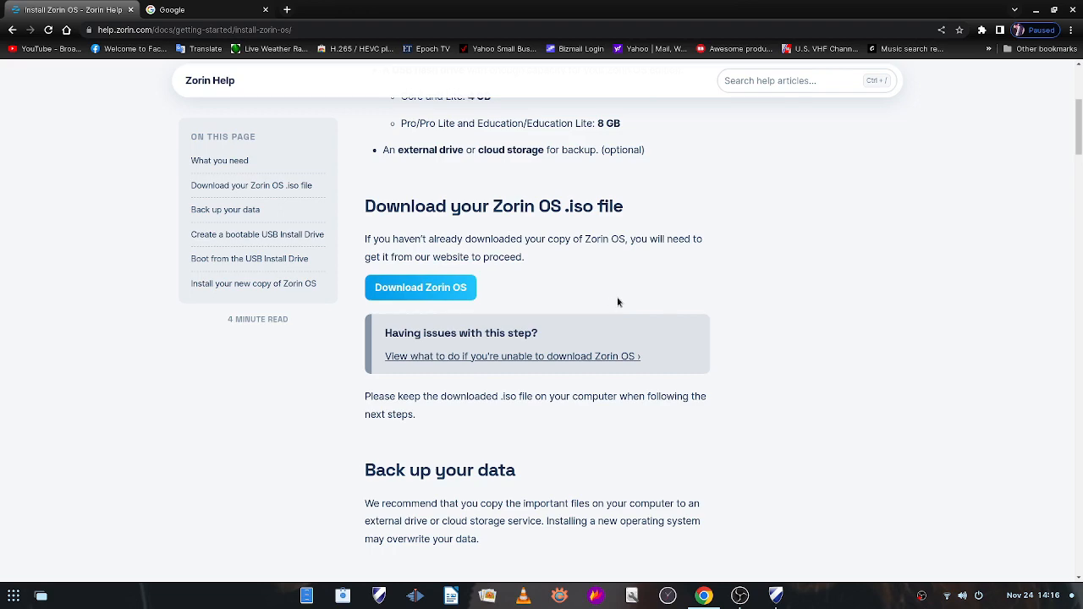
# Read the guide's instructions for creating a bootable USB install drive with balenaEtcher, including the alternative writing tools.
pyautogui.scroll(-5, 619, 302)
pyautogui.scroll(-6, 681, 320)
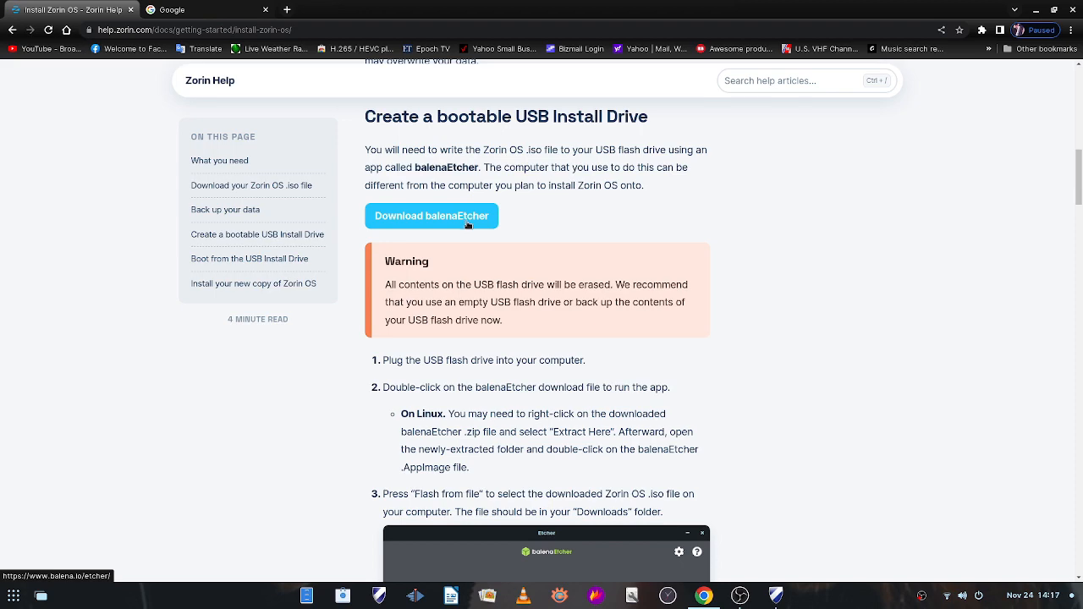
pyautogui.scroll(-4, 705, 276)
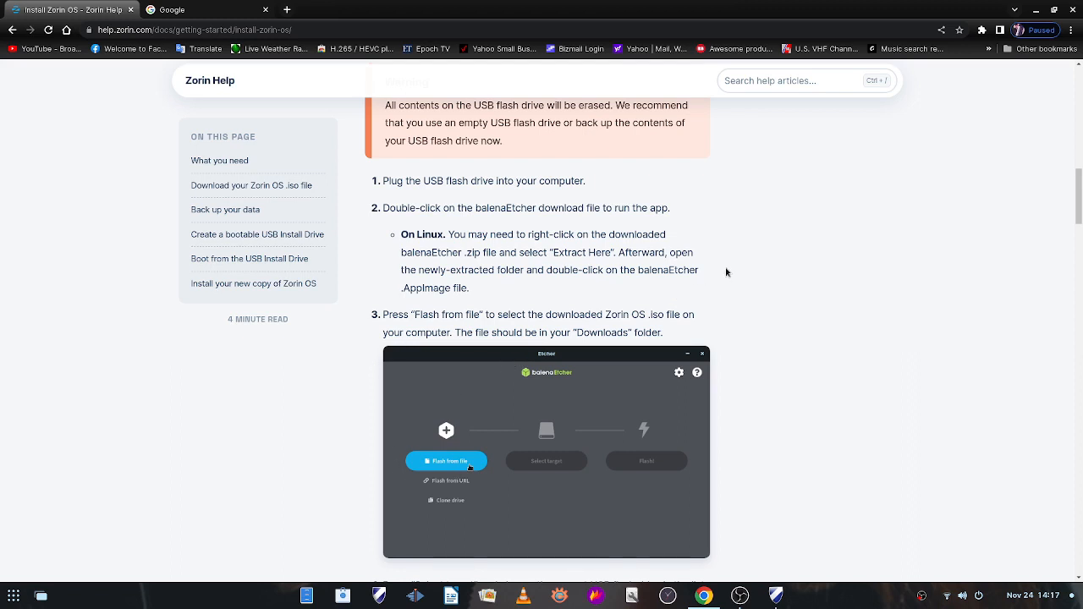
pyautogui.scroll(-1, 761, 295)
pyautogui.scroll(-1, 808, 290)
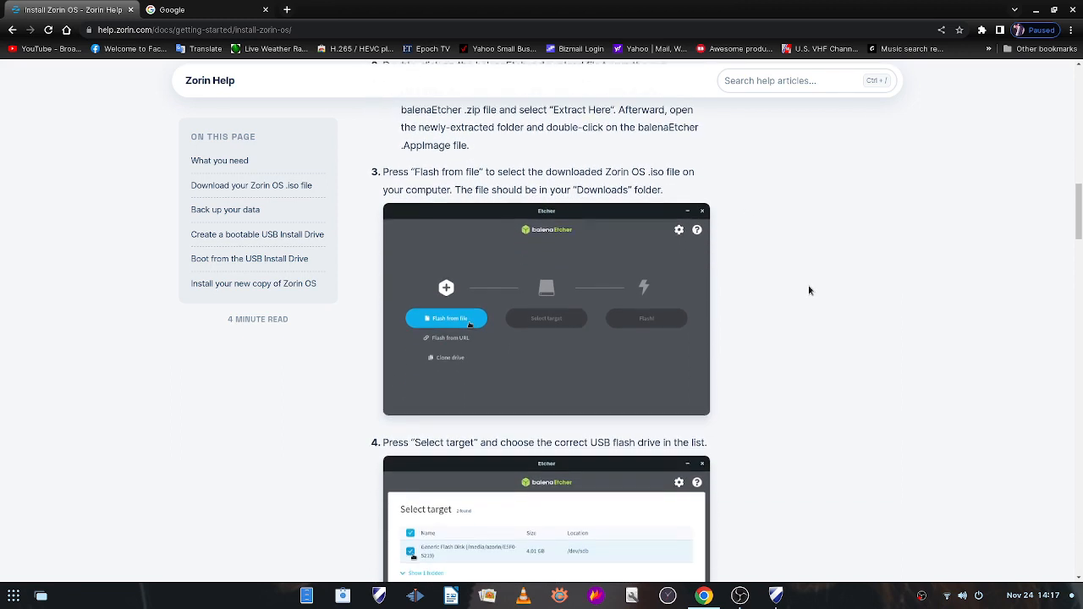
pyautogui.scroll(-1, 758, 201)
pyautogui.scroll(-3, 758, 200)
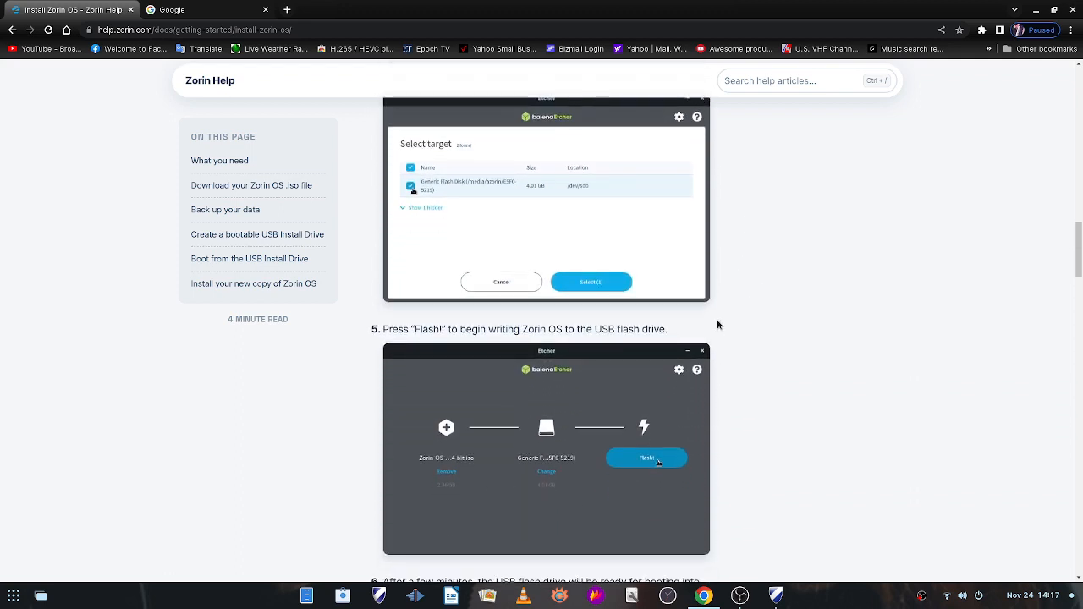
pyautogui.scroll(-1, 718, 321)
pyautogui.scroll(-2, 696, 410)
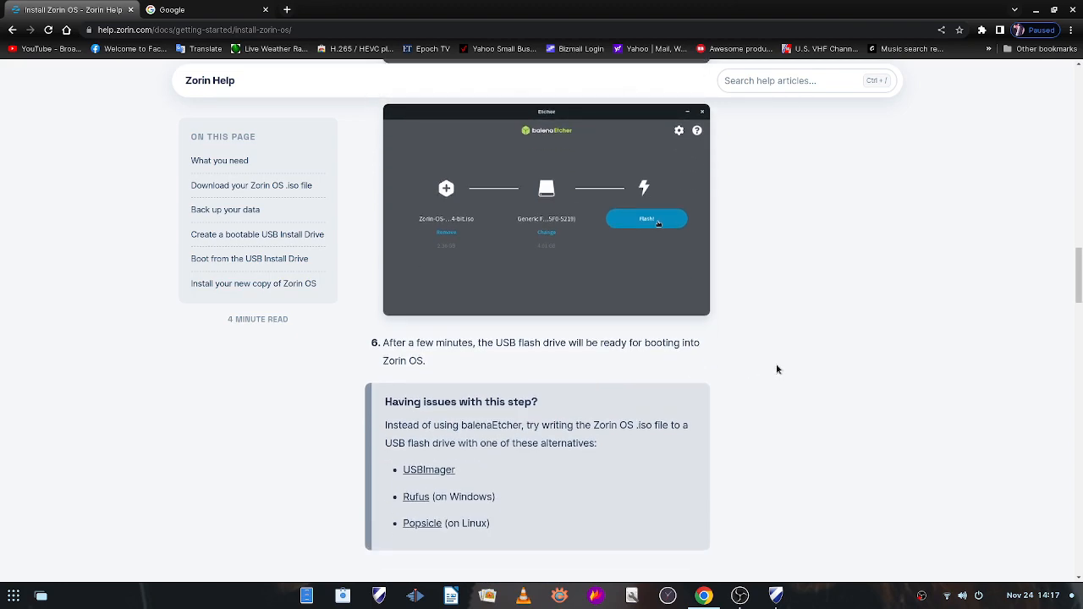
# Read the guide's instructions for booting from the USB install drive and choosing a Zorin OS boot option.
pyautogui.scroll(-5, 777, 368)
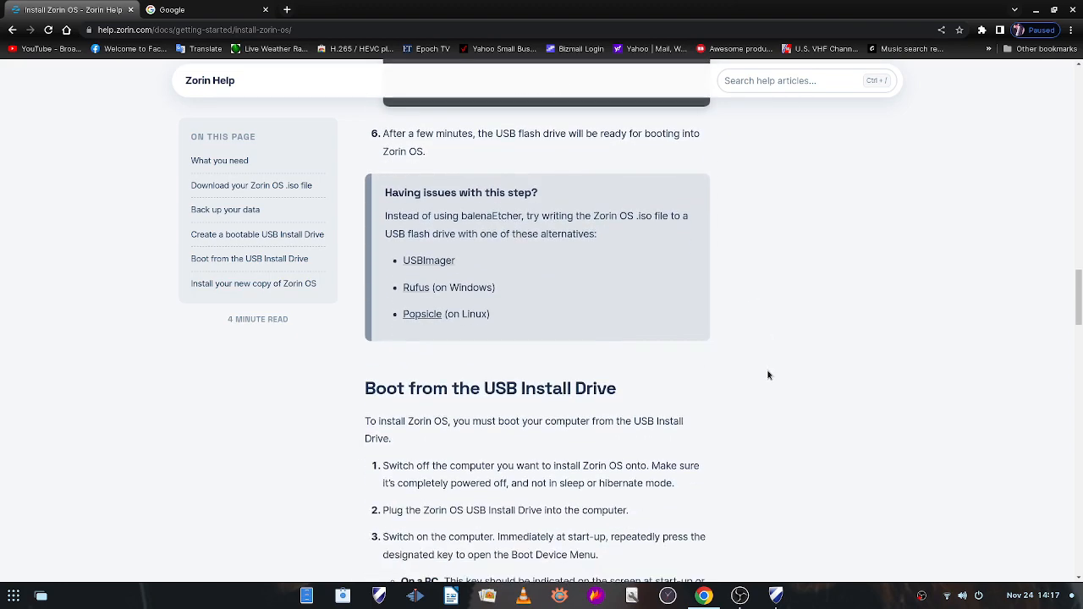
pyautogui.scroll(-3, 727, 415)
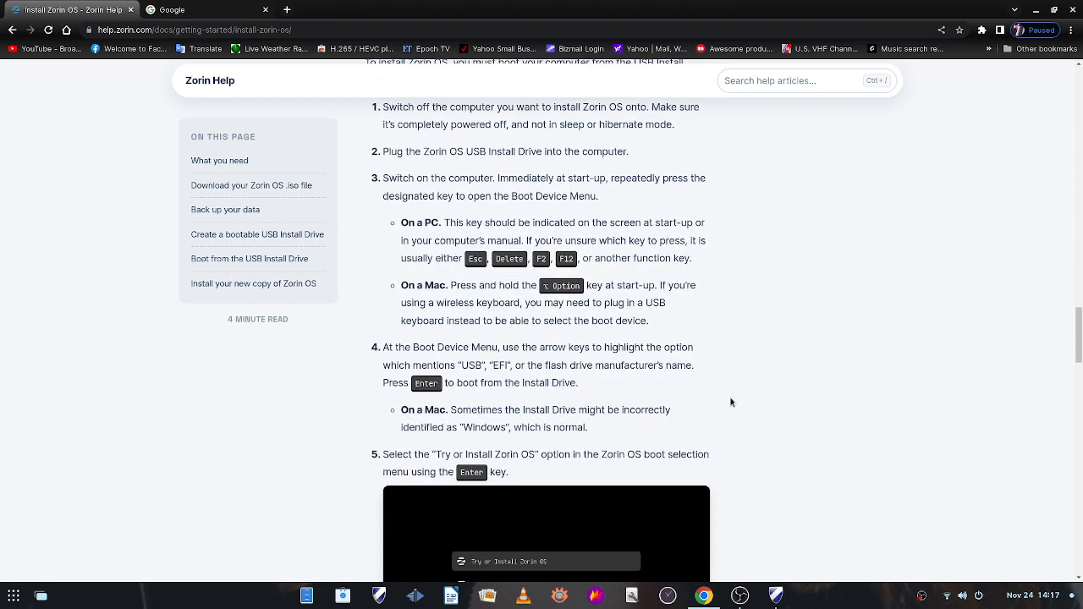
pyautogui.scroll(-3, 757, 292)
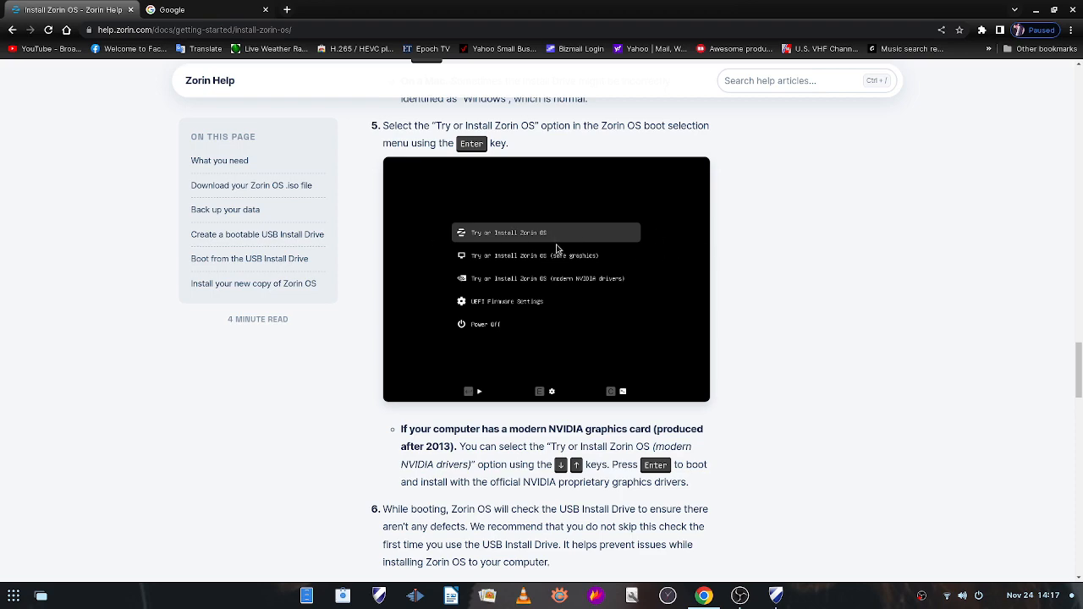
pyautogui.scroll(-3, 757, 252)
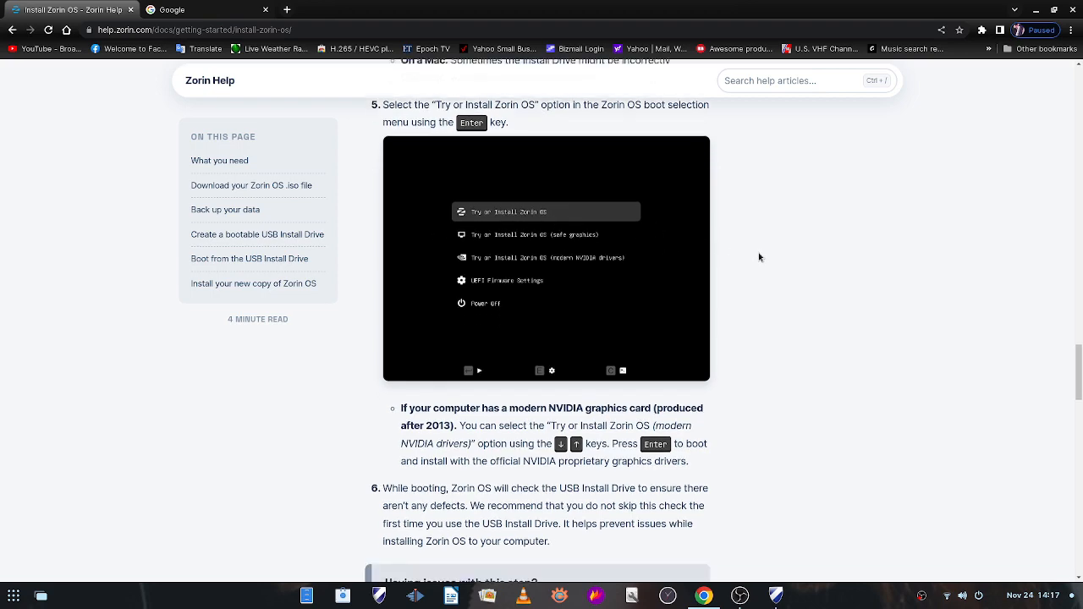
# Review the guide's section on installing the new copy of Zorin OS, including the installation type options.
pyautogui.scroll(-5, 768, 268)
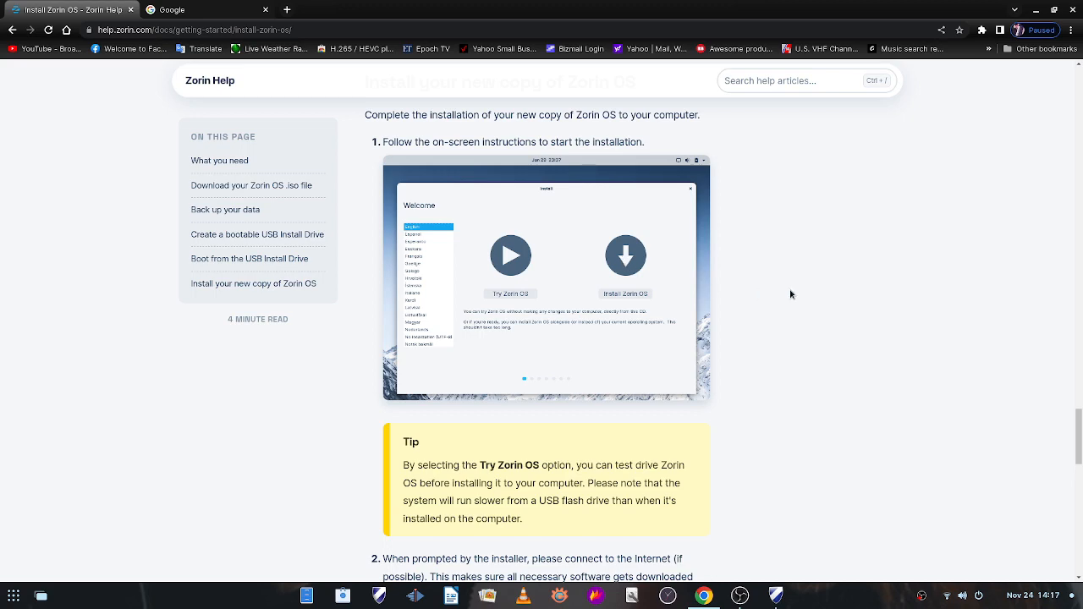
pyautogui.scroll(-1, 781, 292)
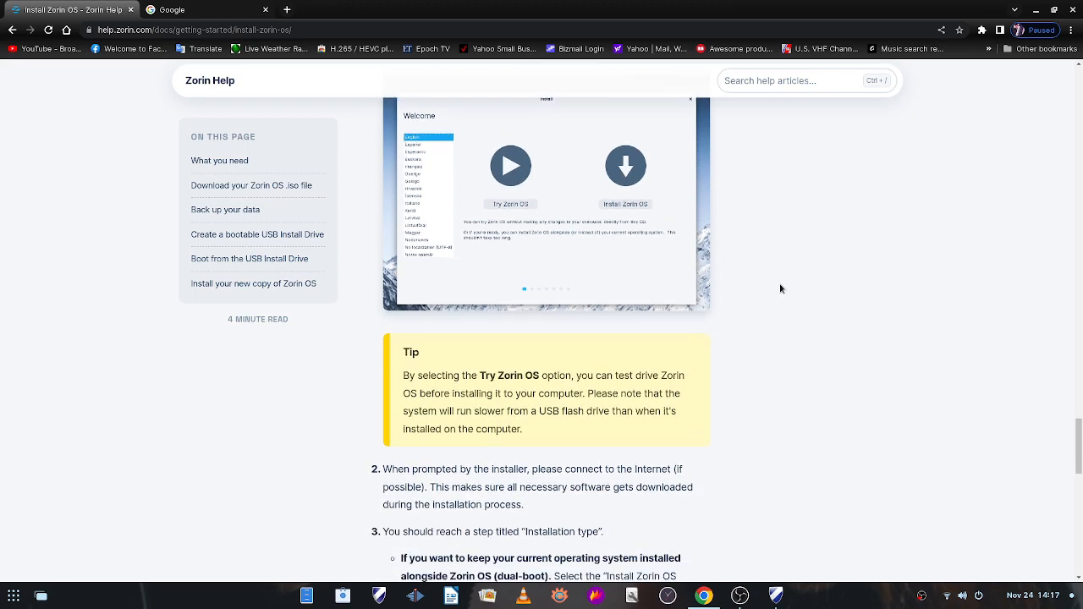
pyautogui.scroll(-1, 762, 296)
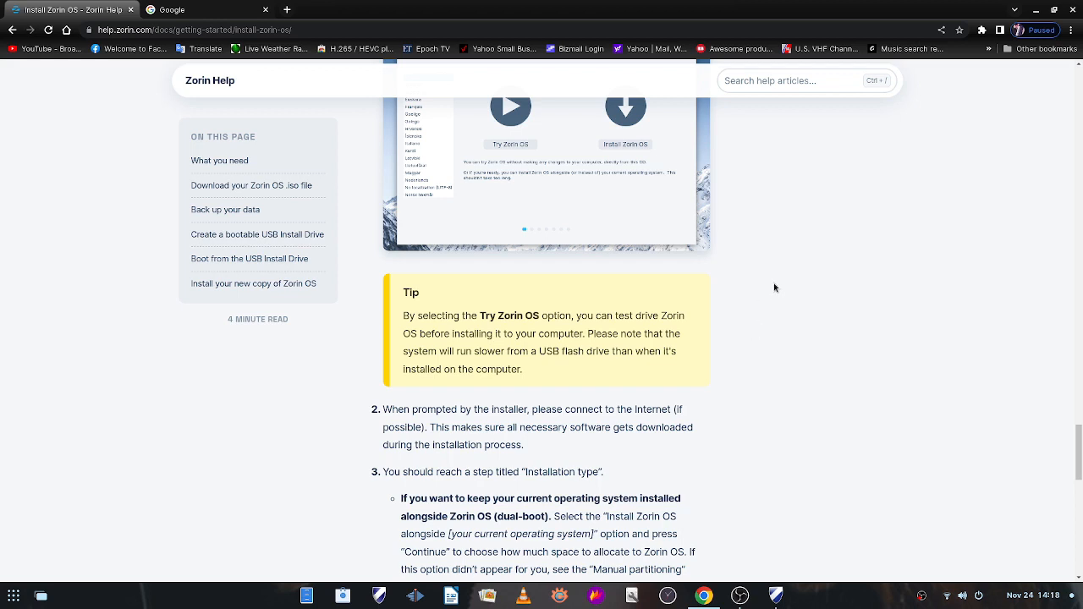
pyautogui.scroll(-6, 772, 286)
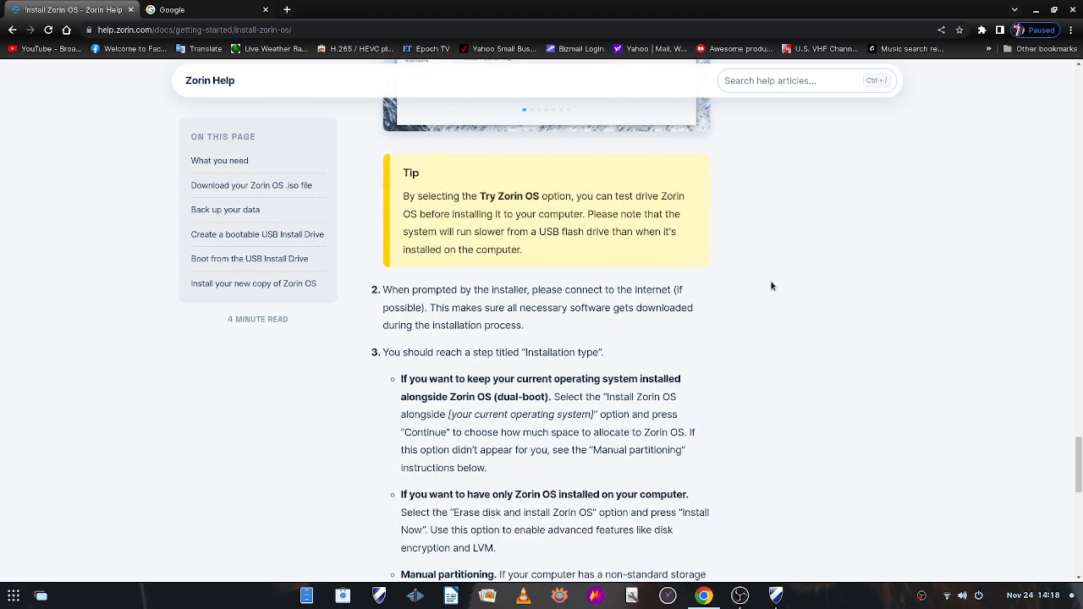
pyautogui.scroll(-1, 762, 307)
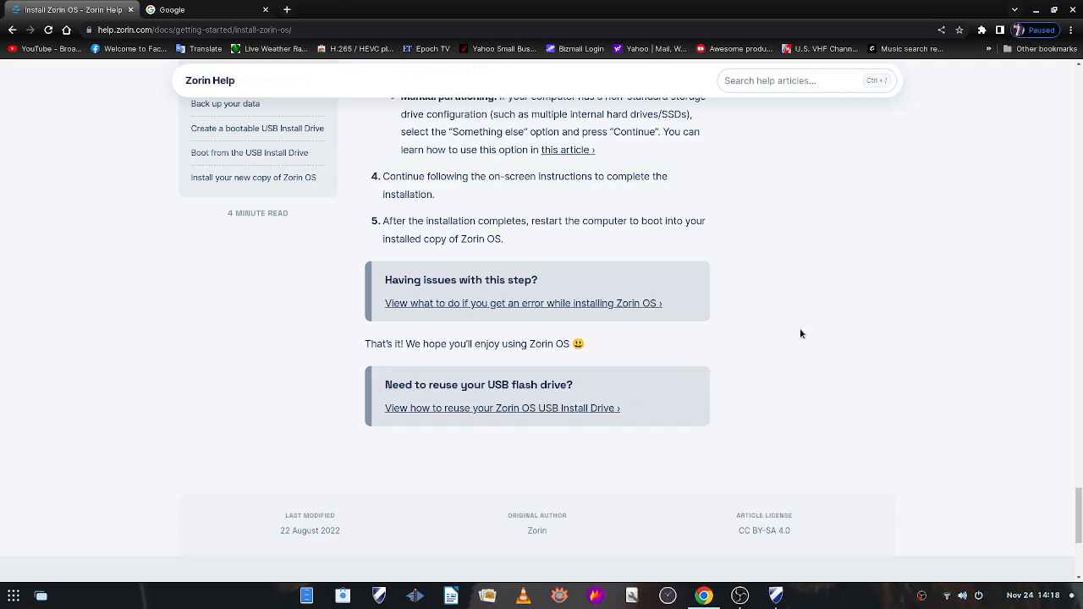
pyautogui.scroll(-2, 801, 330)
pyautogui.scroll(7, 802, 325)
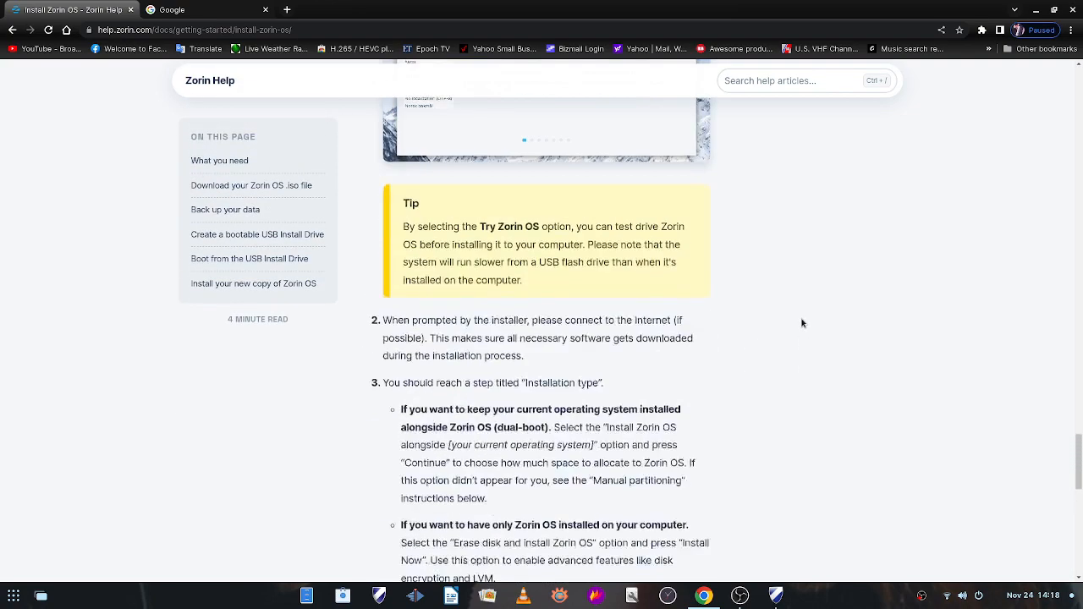
# Recheck the guide's sections on flashing the USB drive with balenaEtcher, booting from it and downloading the .iso file, and close the browser.
pyautogui.scroll(10, 802, 323)
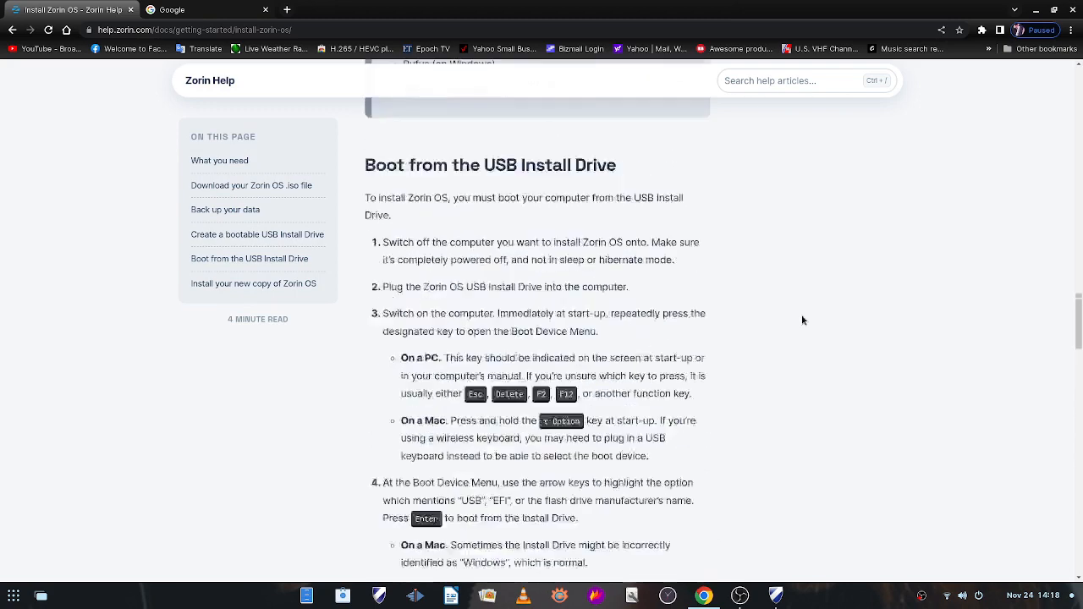
pyautogui.scroll(6, 802, 320)
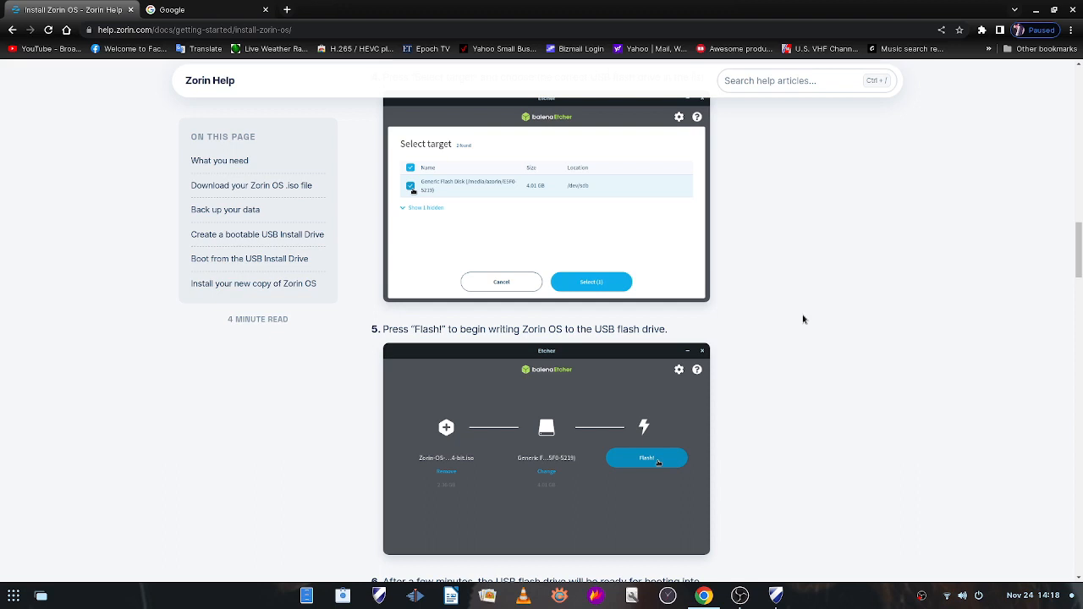
pyautogui.scroll(-4, 834, 302)
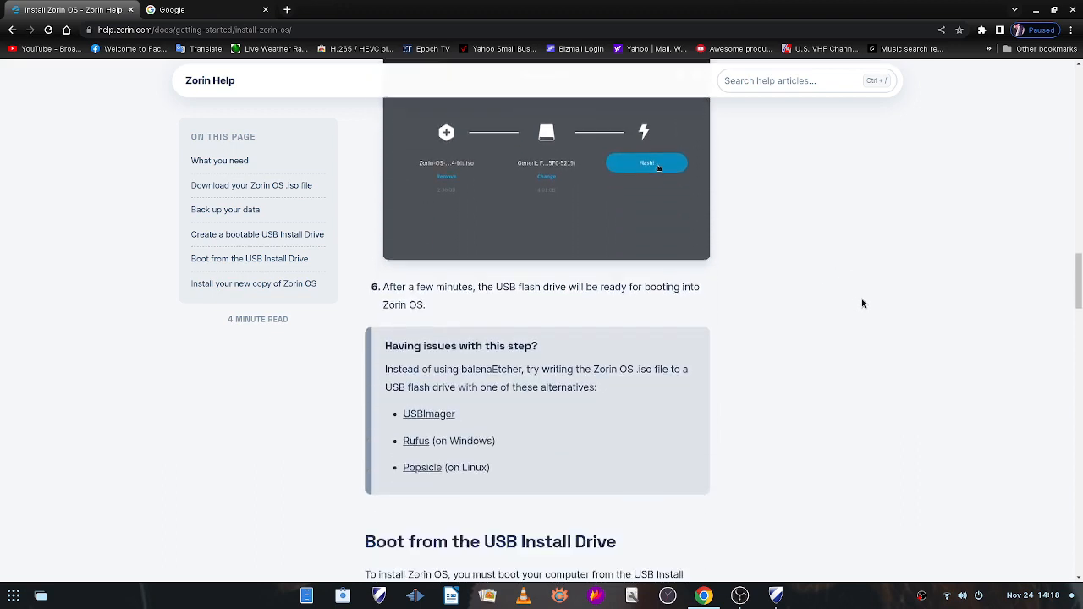
pyautogui.scroll(-2, 862, 304)
pyautogui.scroll(-2, 862, 304)
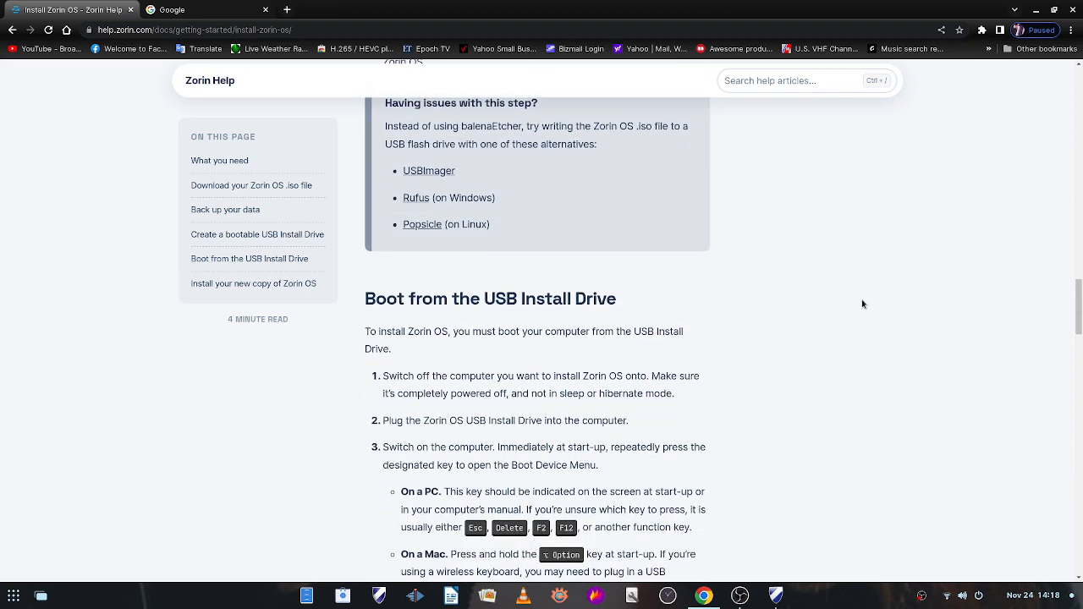
pyautogui.scroll(8, 862, 303)
pyautogui.scroll(8, 862, 303)
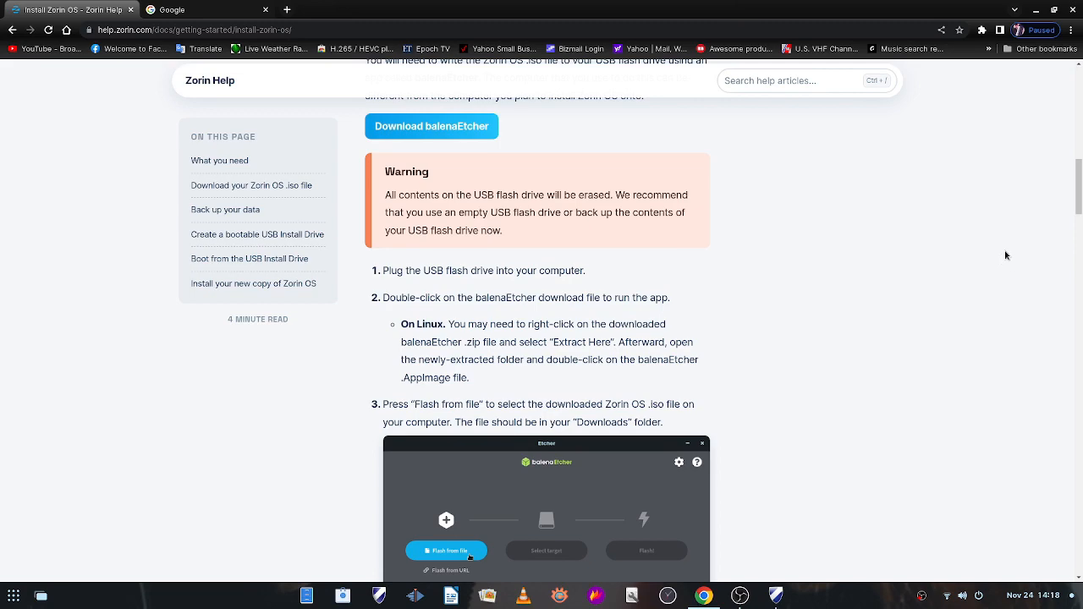
pyautogui.scroll(5, 1006, 255)
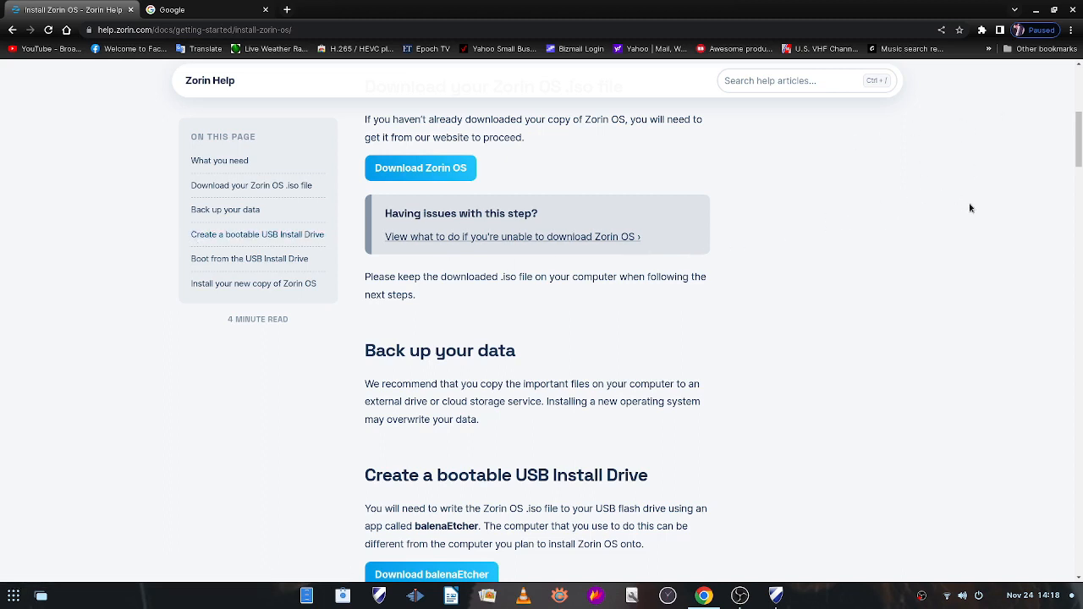
pyautogui.click(1073, 10)
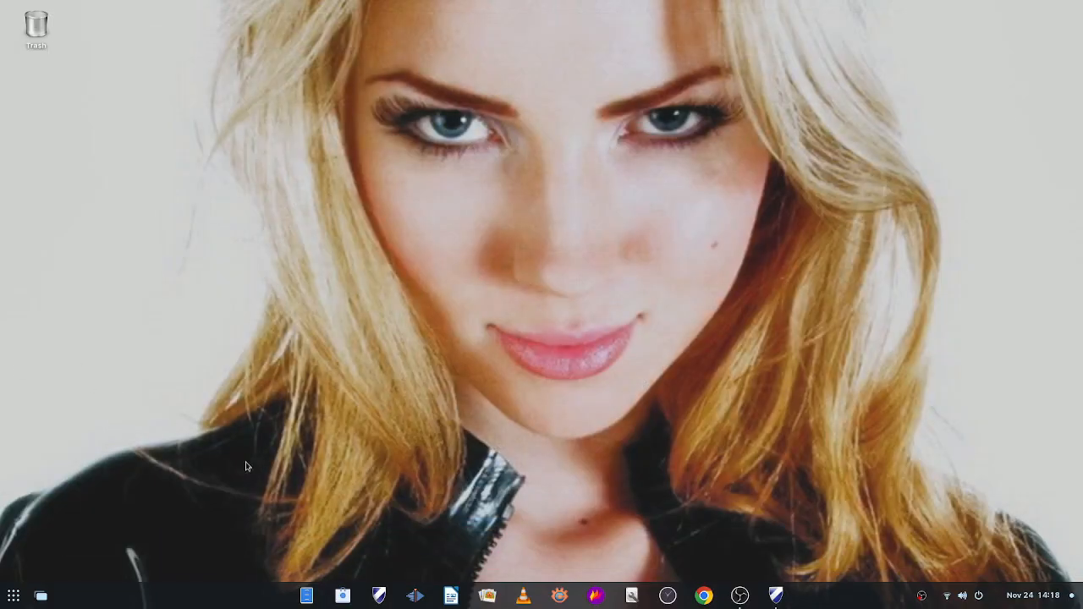
# Reopen Google Chrome and search Google for "download google chrome".
pyautogui.click(702, 597)
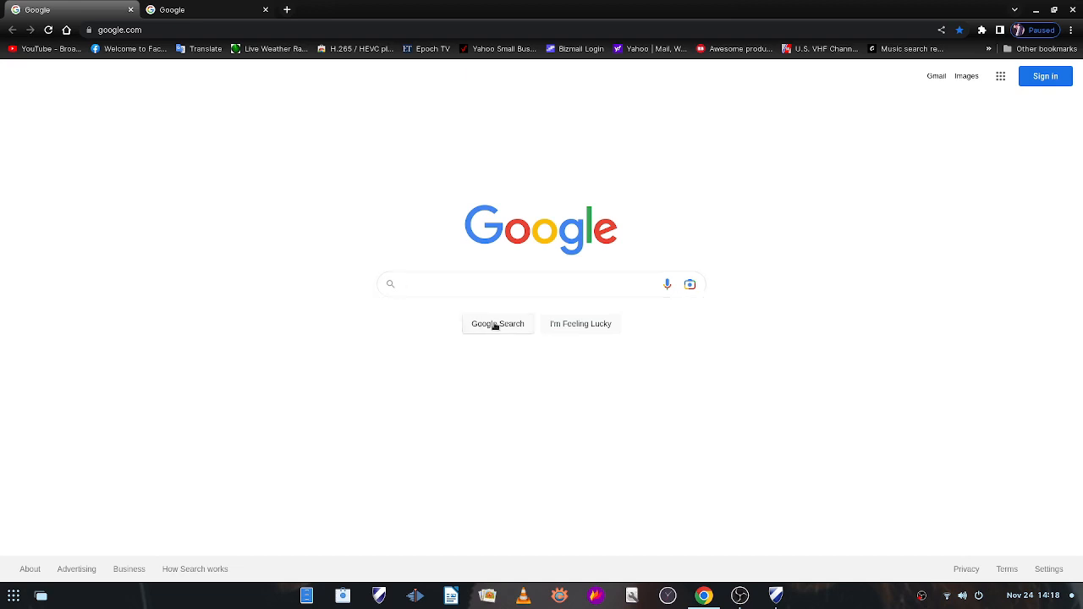
pyautogui.write('Download')
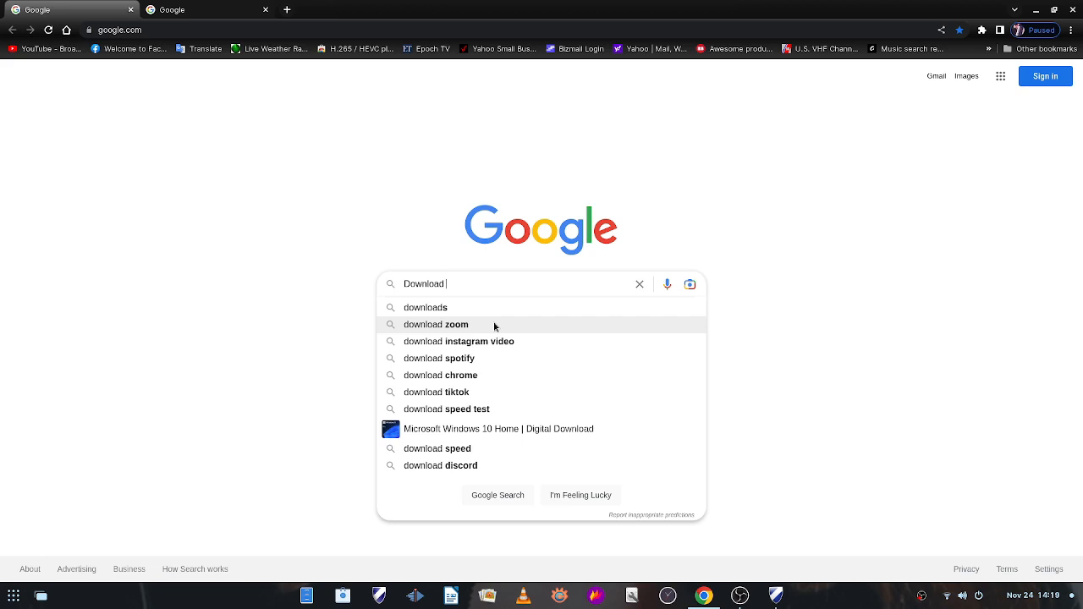
pyautogui.write(' Goo')
pyautogui.write('d')
pyautogui.press('BackSpace')
pyautogui.press('BackSpace')
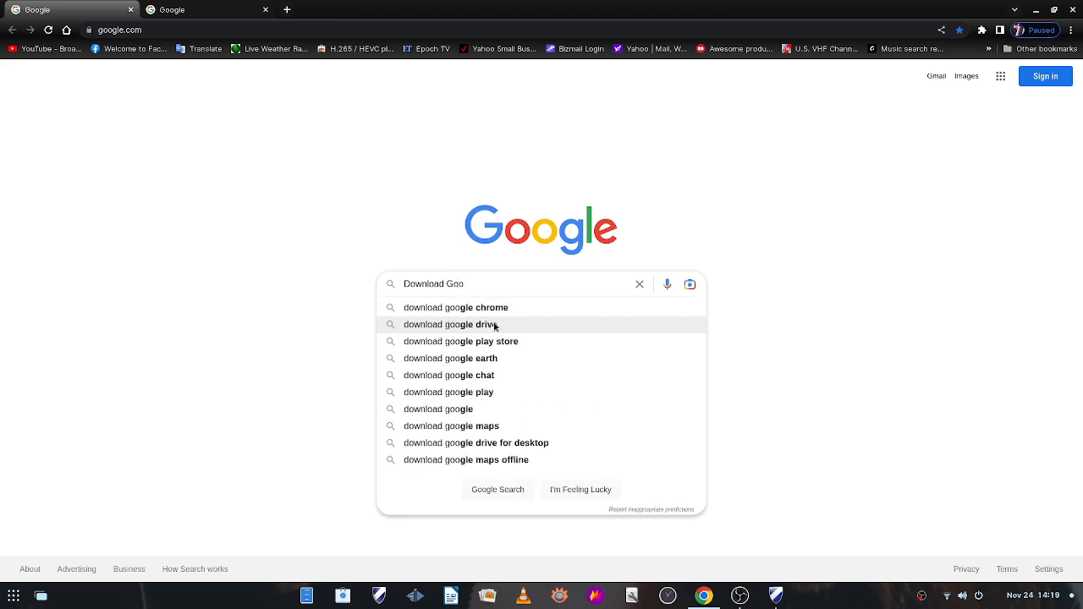
pyautogui.write('gg')
pyautogui.press('BackSpace')
pyautogui.press('BackSpace')
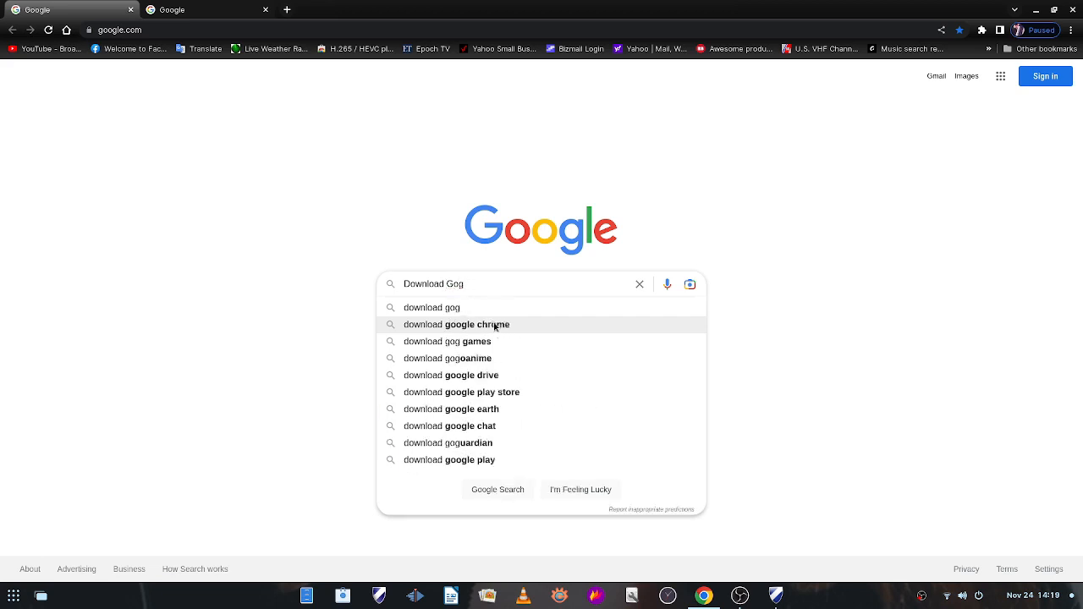
pyautogui.write('o')
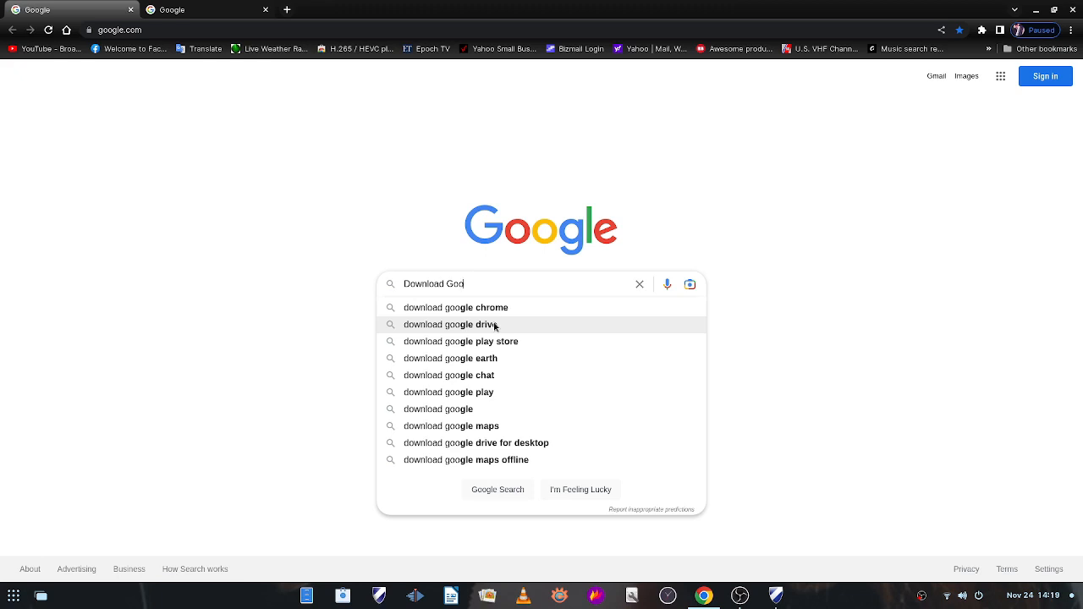
pyautogui.click(491, 308)
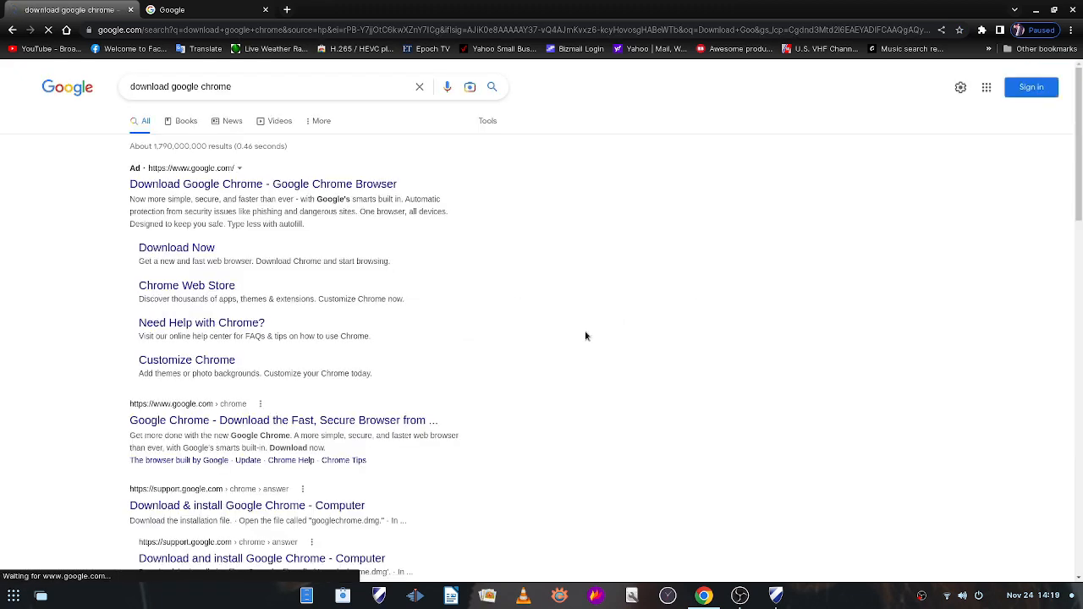
# Open the official Chrome download page, view the Linux package options, and close the browser without downloading.
pyautogui.click(210, 184)
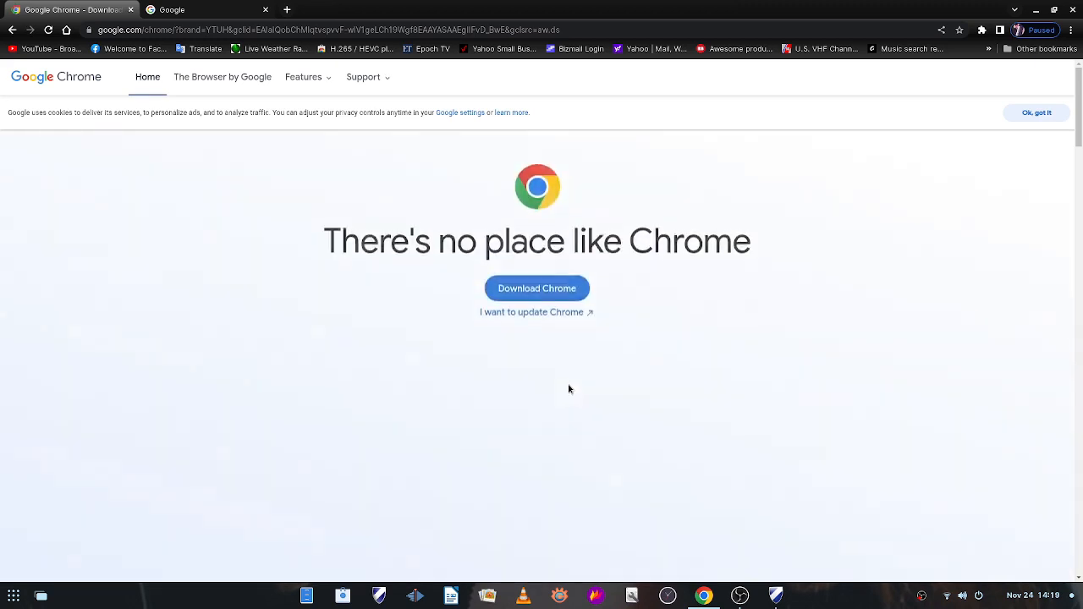
pyautogui.click(536, 283)
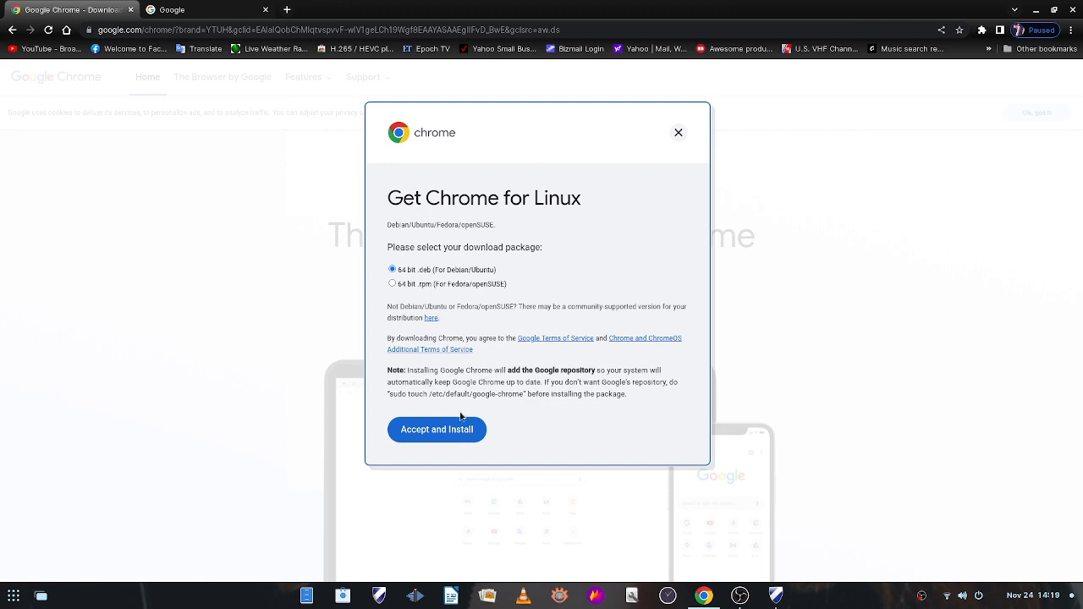
pyautogui.click(678, 134)
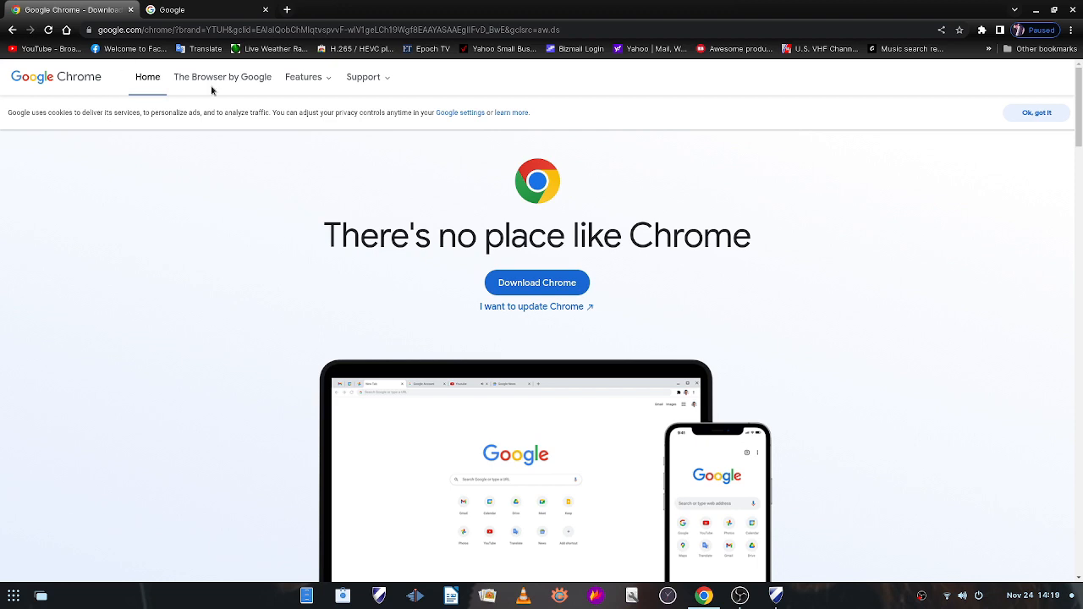
pyautogui.click(1075, 9)
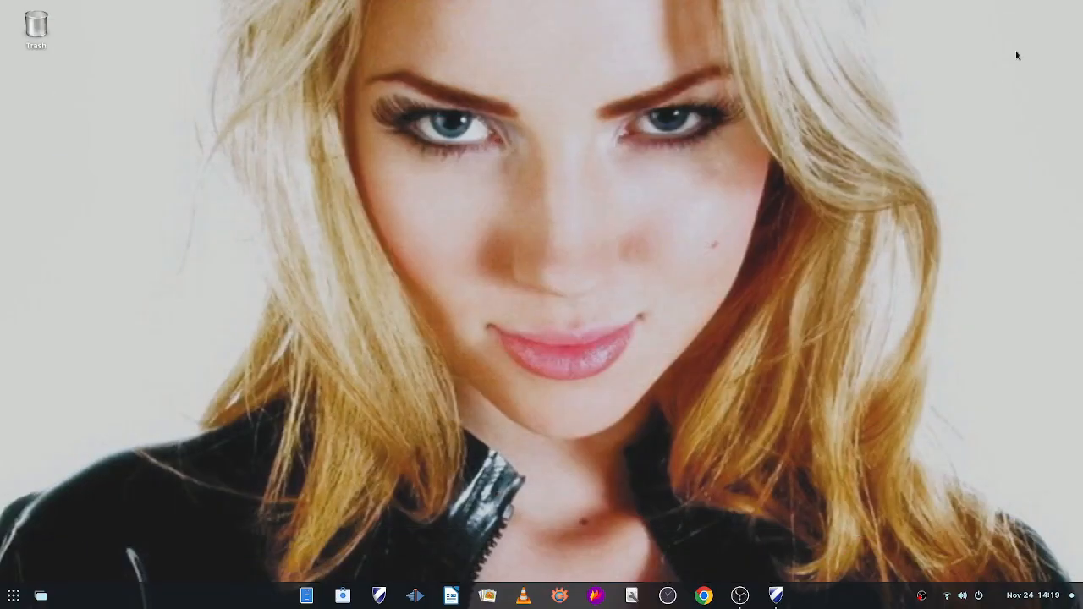
# Show the installed applications and look through the pages of the application grid.
pyautogui.click(13, 596)
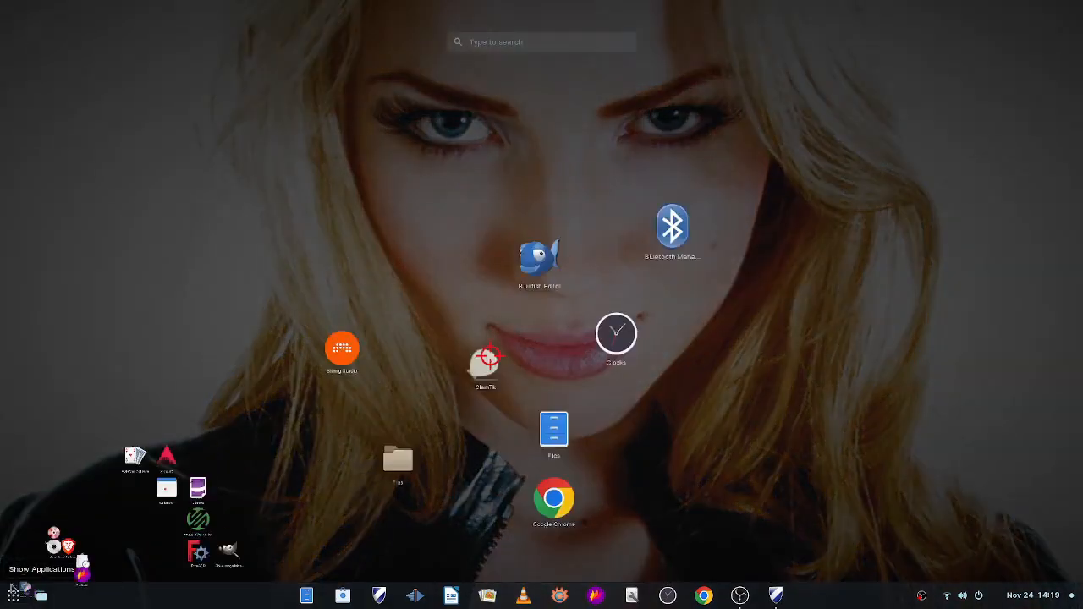
pyautogui.scroll(-2, 779, 315)
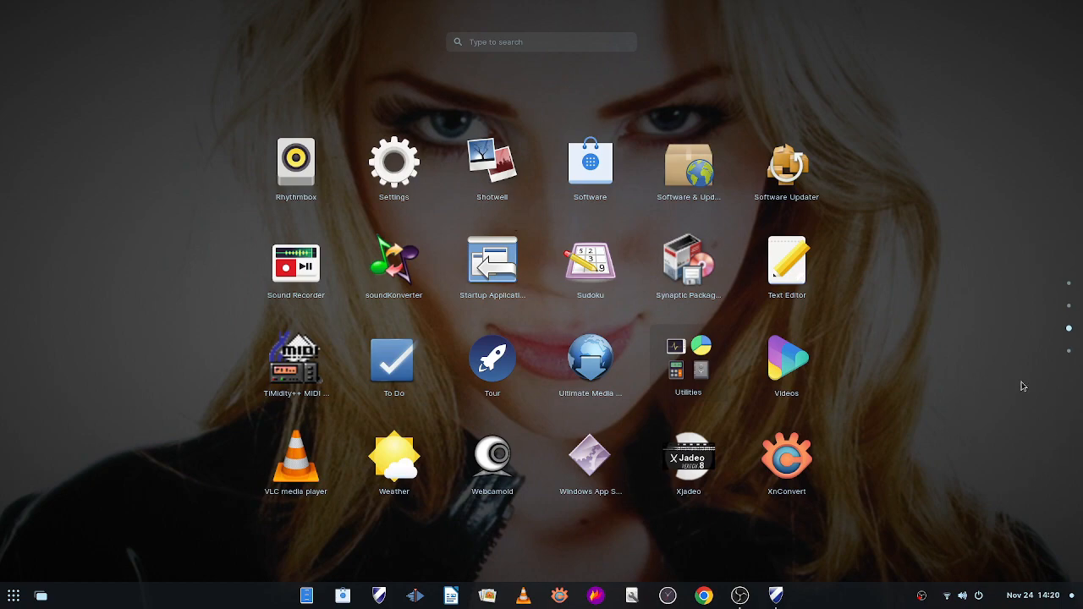
pyautogui.scroll(2, 1021, 386)
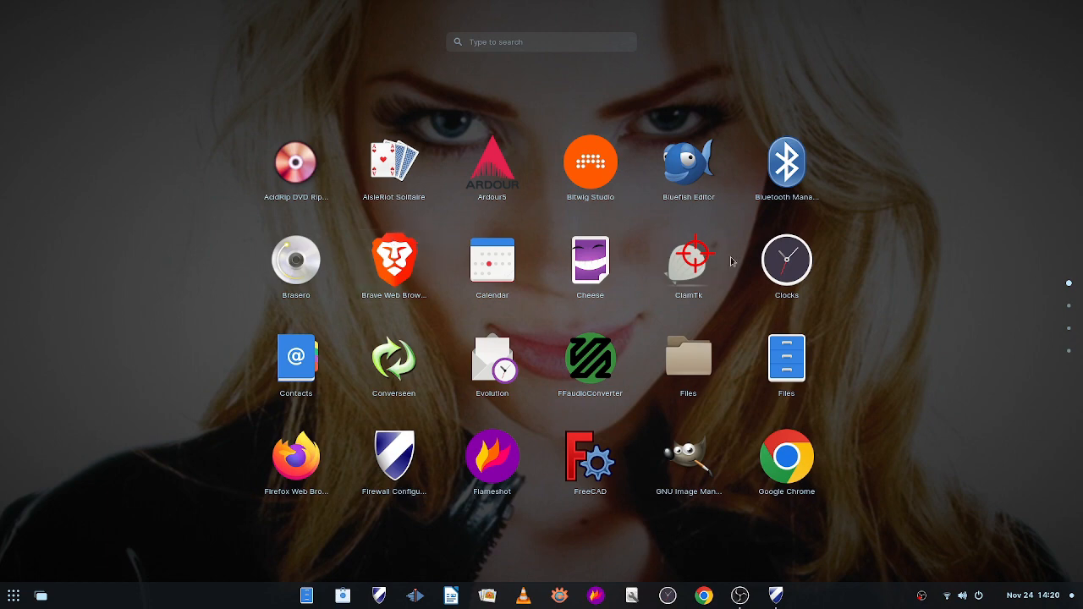
# Open the Software store and browse the apps in the Graphics & Photography category.
pyautogui.click(343, 596)
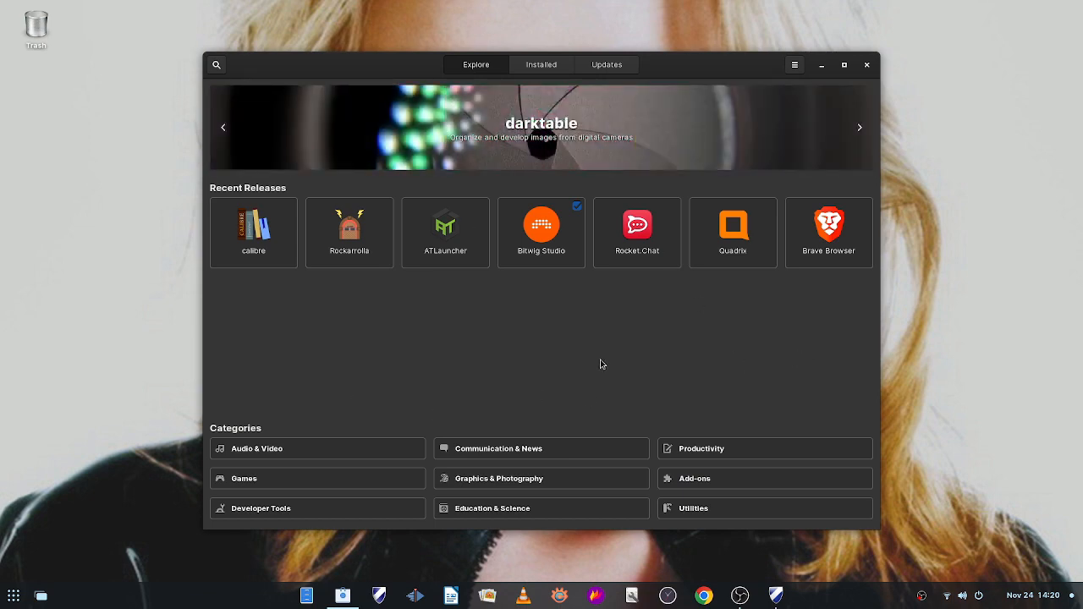
pyautogui.click(511, 479)
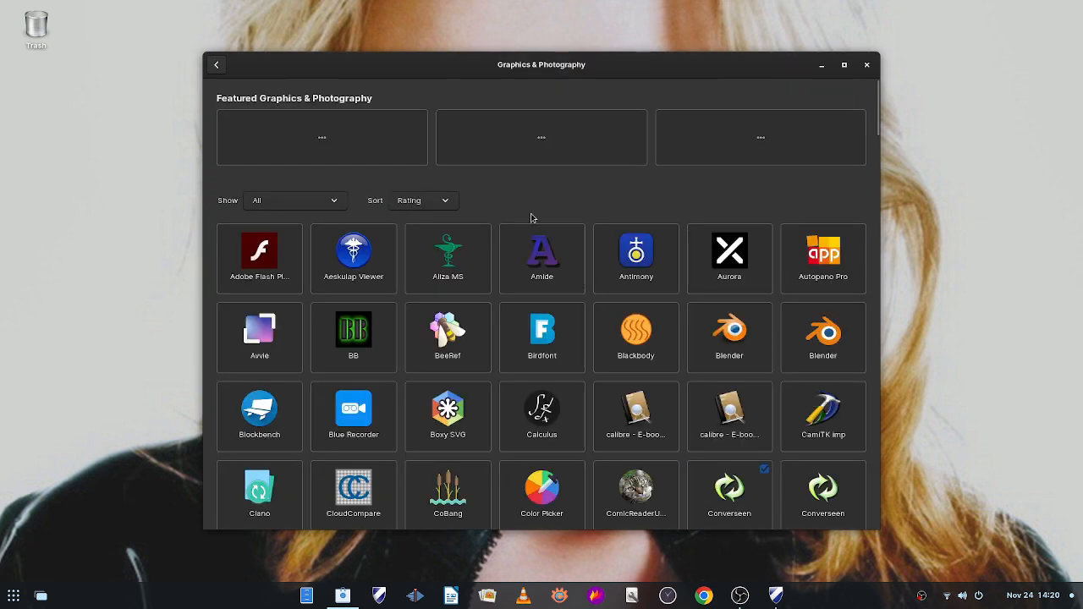
pyautogui.scroll(-5, 668, 457)
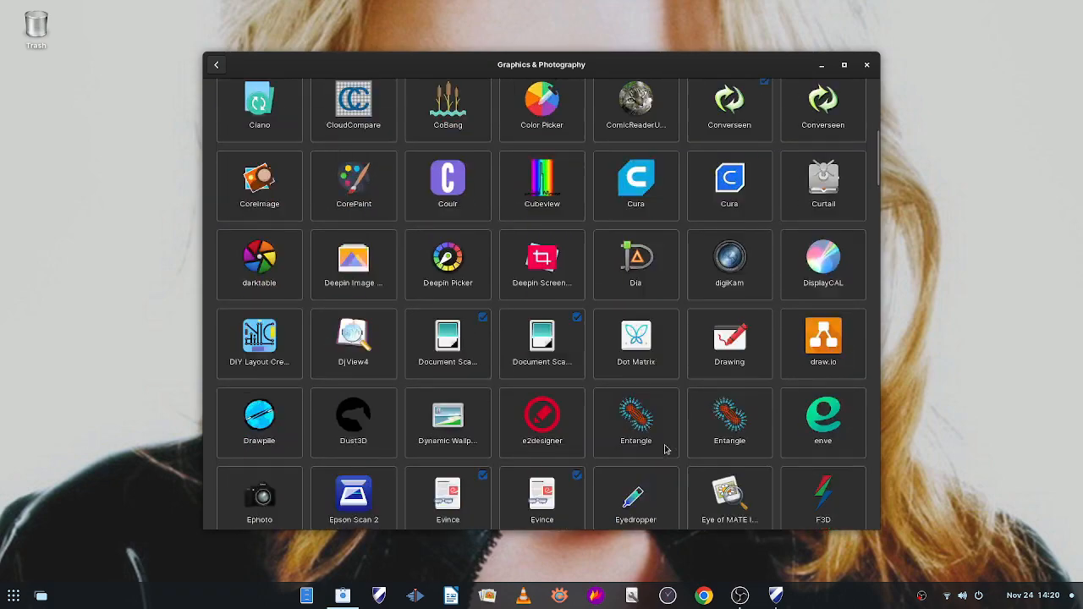
pyautogui.scroll(-7, 664, 448)
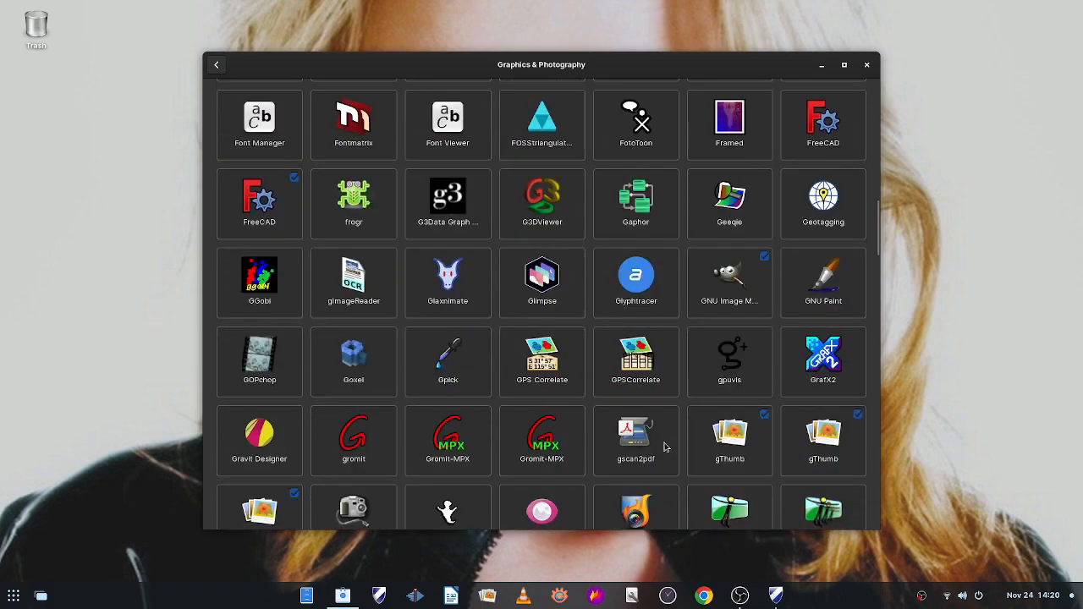
pyautogui.scroll(-4, 664, 447)
pyautogui.scroll(2, 662, 446)
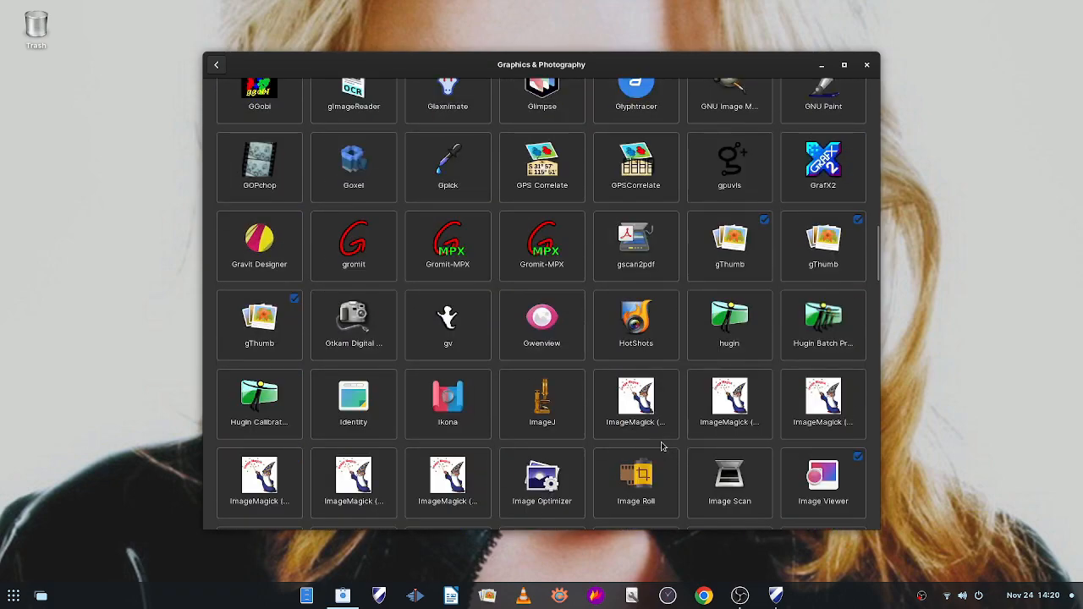
pyautogui.scroll(12, 662, 445)
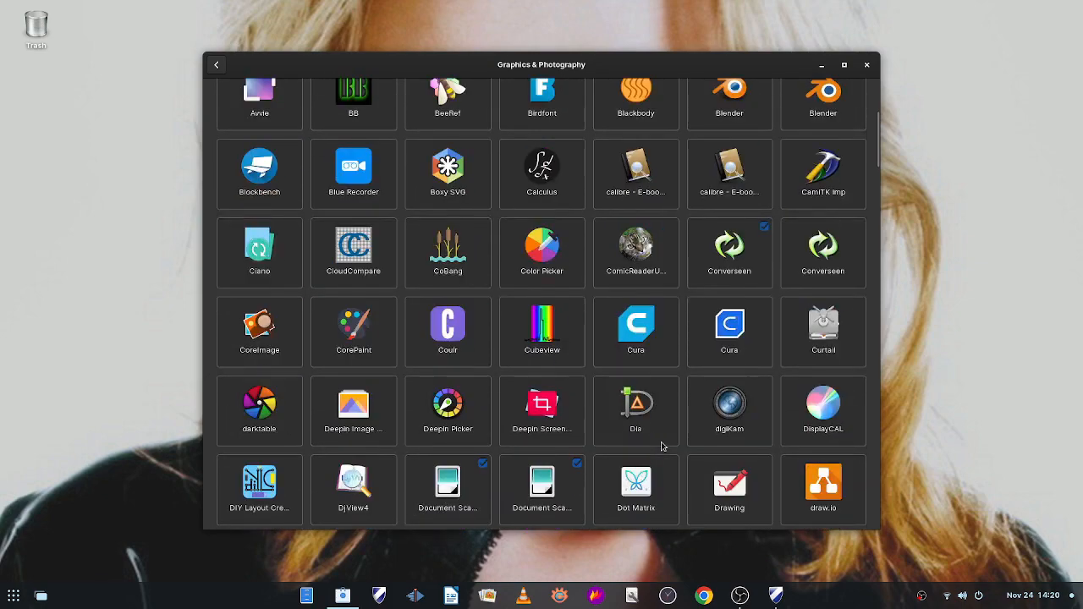
pyautogui.scroll(3, 662, 447)
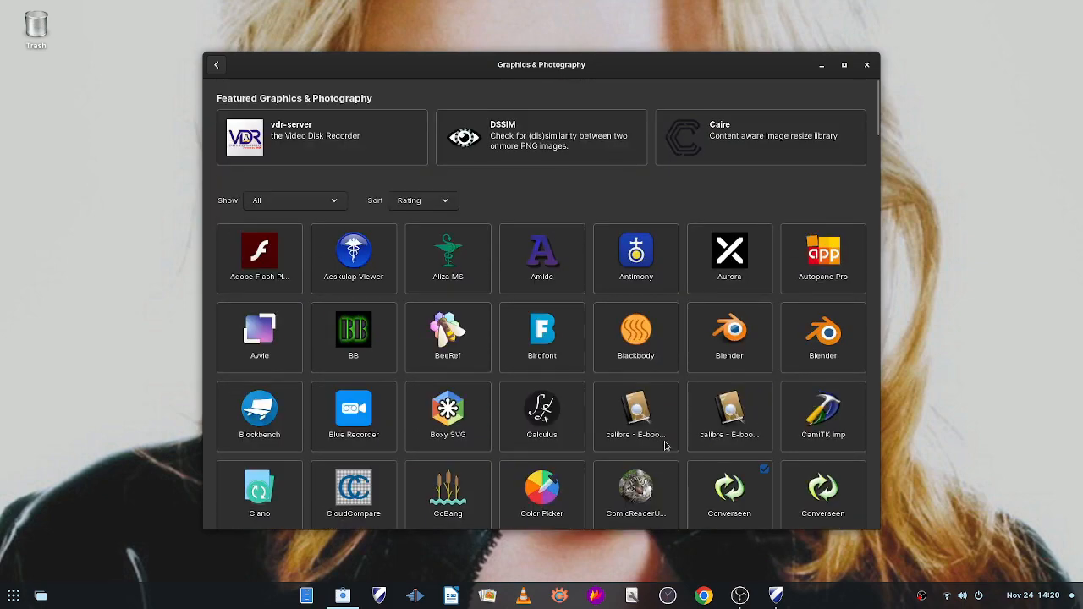
# Look further through the Graphics & Photography apps past Inkscape, return to the store's overview, and close the Software store.
pyautogui.scroll(-6, 664, 446)
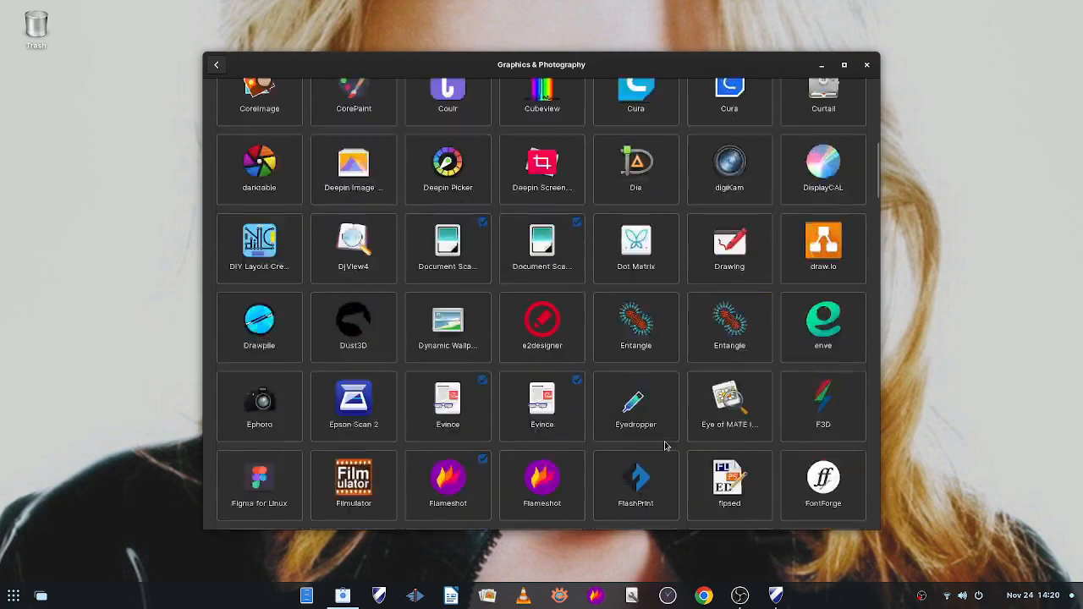
pyautogui.scroll(-4, 664, 445)
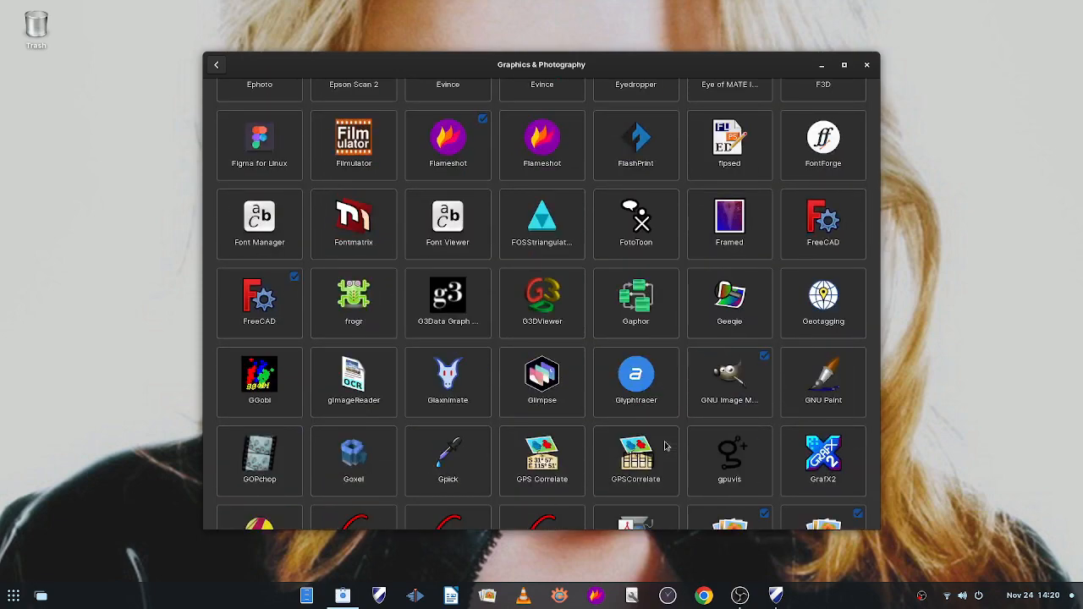
pyautogui.scroll(-6, 664, 446)
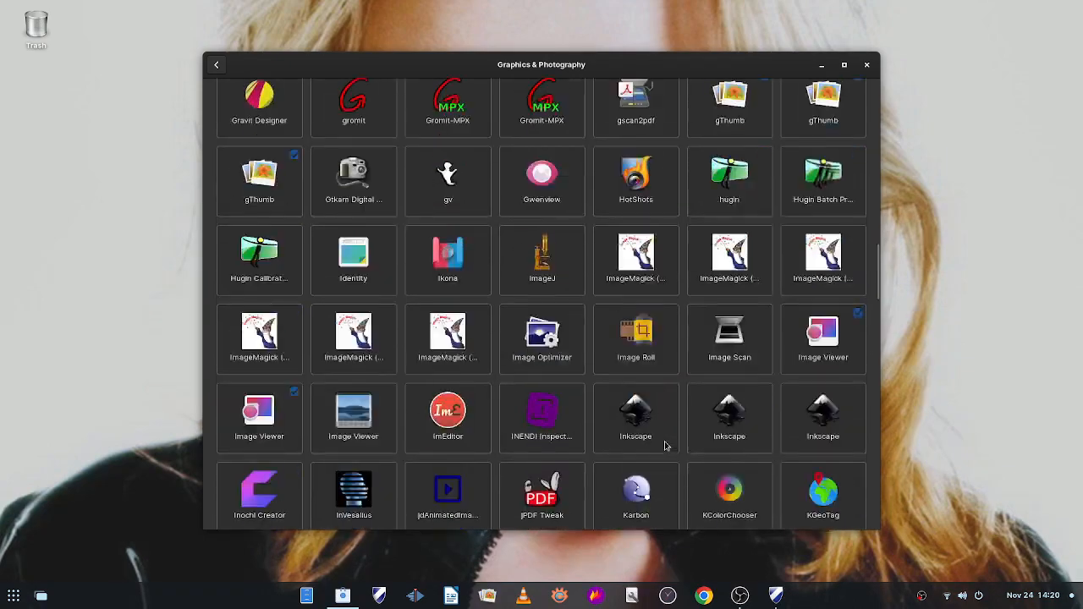
pyautogui.scroll(-2, 664, 446)
pyautogui.scroll(6, 664, 446)
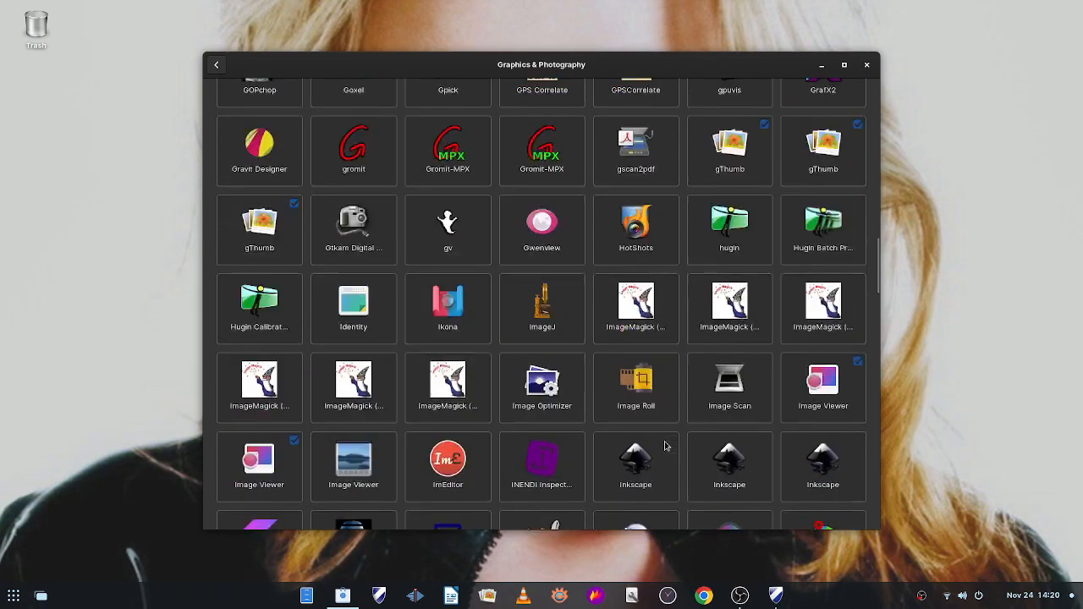
pyautogui.scroll(10, 664, 446)
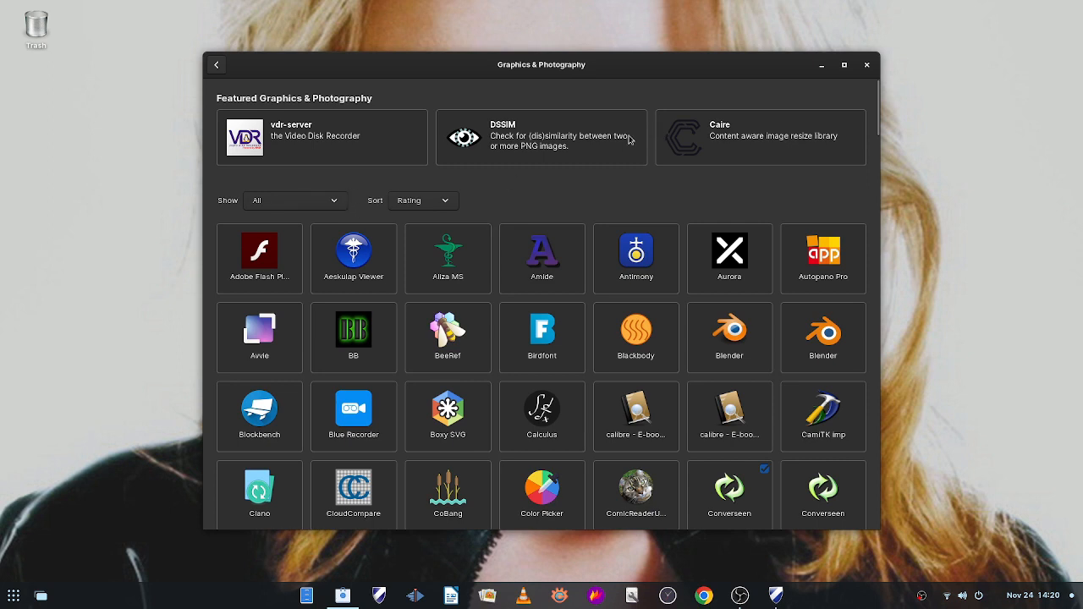
pyautogui.click(217, 66)
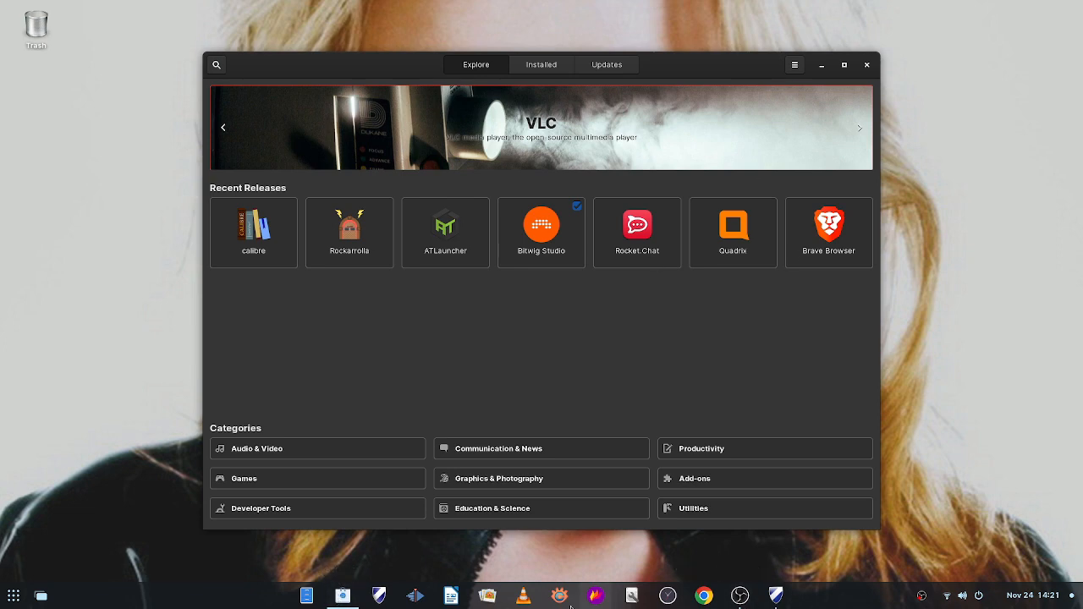
pyautogui.click(867, 66)
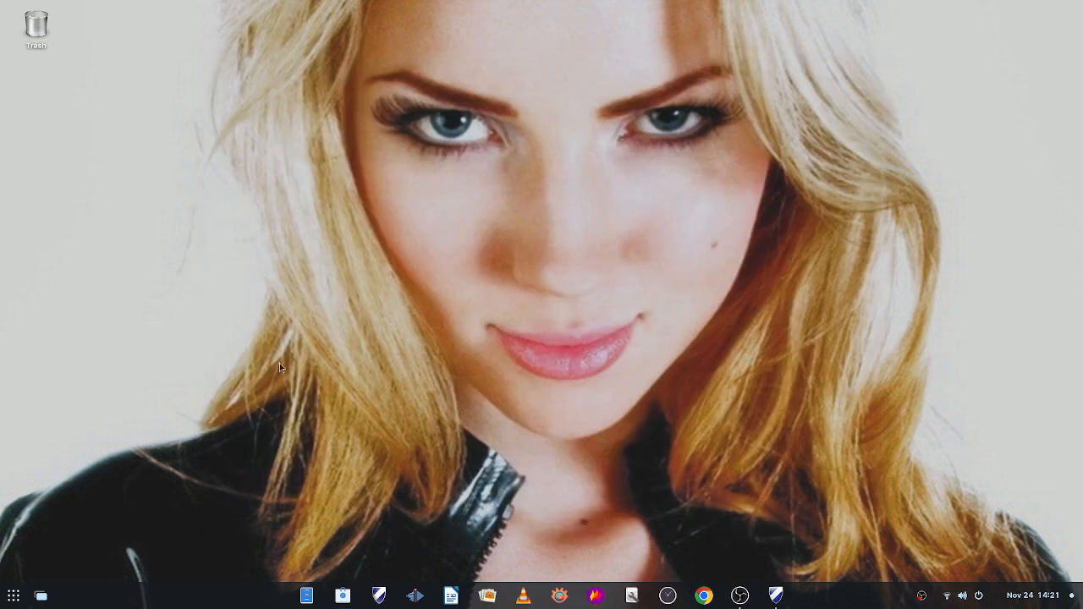
# Find Zorin Appearance by searching the applications for "App", and look through its desktop layouts.
pyautogui.click(14, 600)
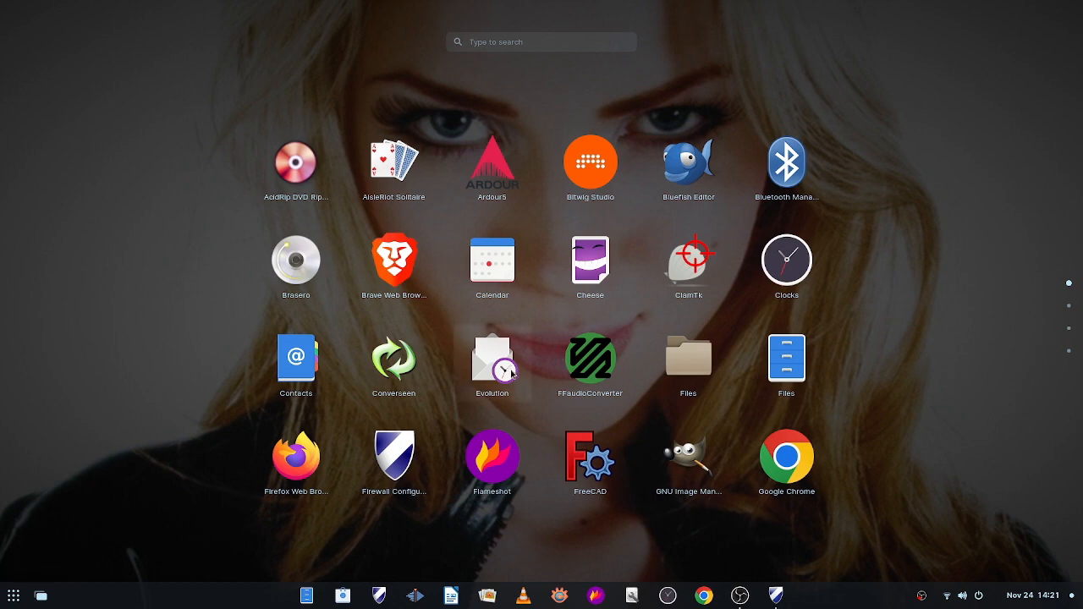
pyautogui.click(480, 43)
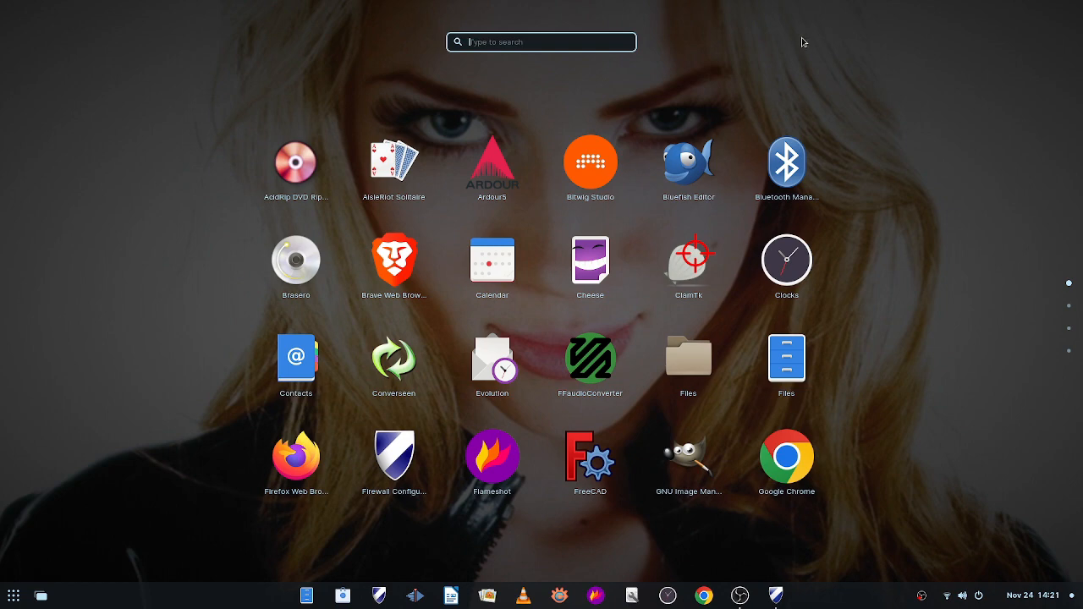
pyautogui.write('Appl')
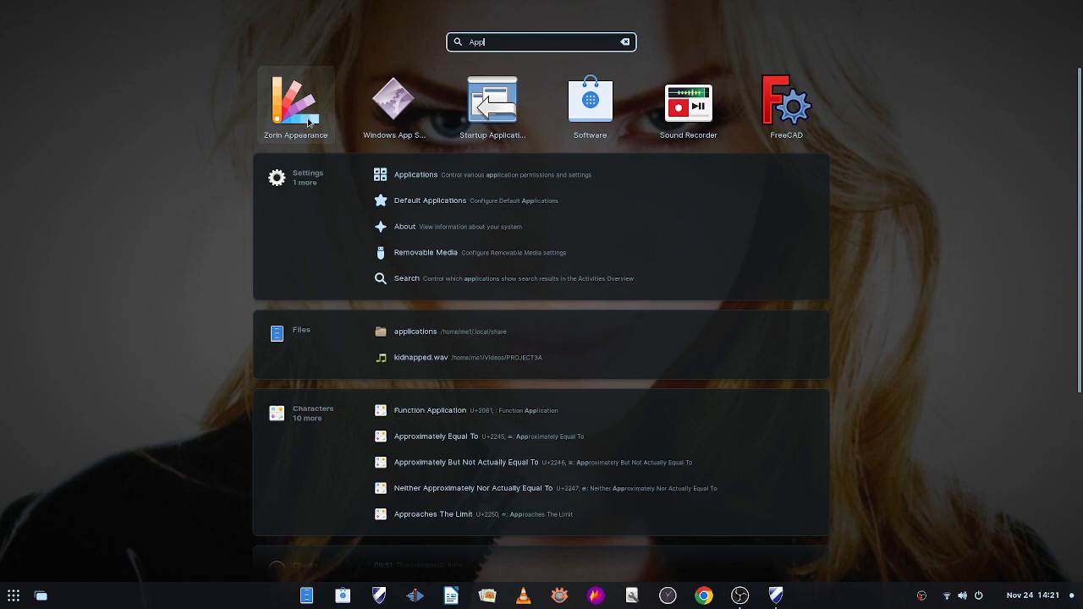
pyautogui.click(296, 113)
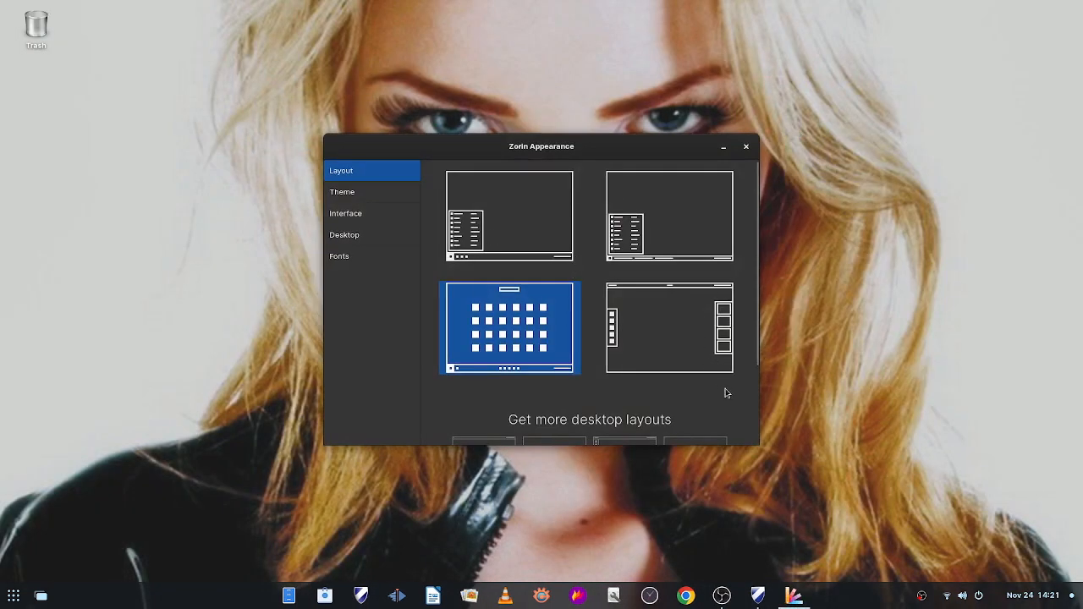
pyautogui.scroll(-3, 725, 392)
pyautogui.scroll(3, 723, 389)
# Apply the first desktop layout, with left-aligned taskbar icons and a start menu, and view its application menu.
pyautogui.click(495, 235)
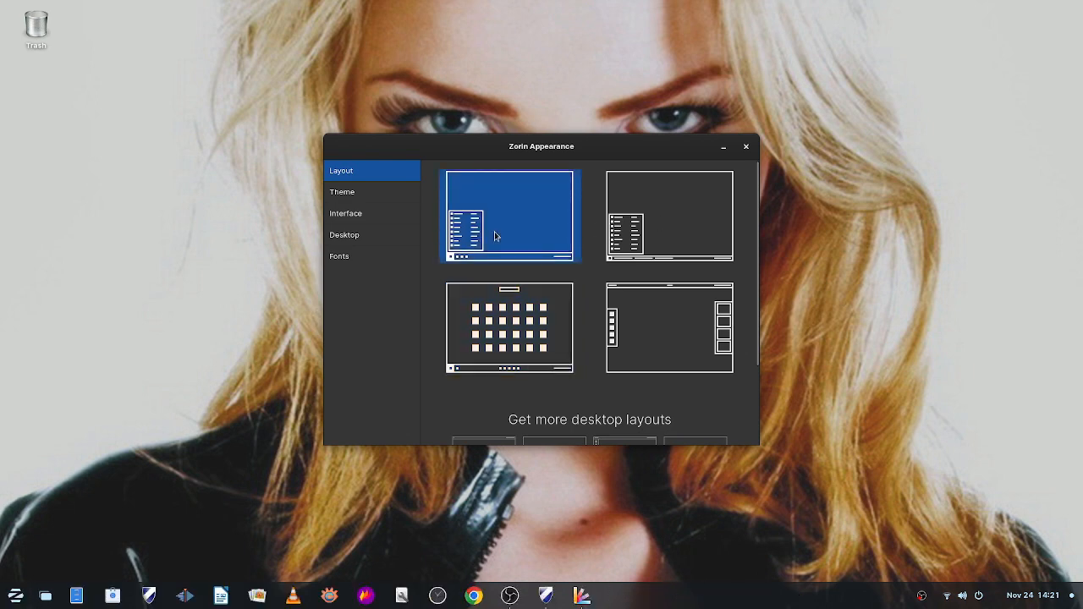
pyautogui.click(724, 147)
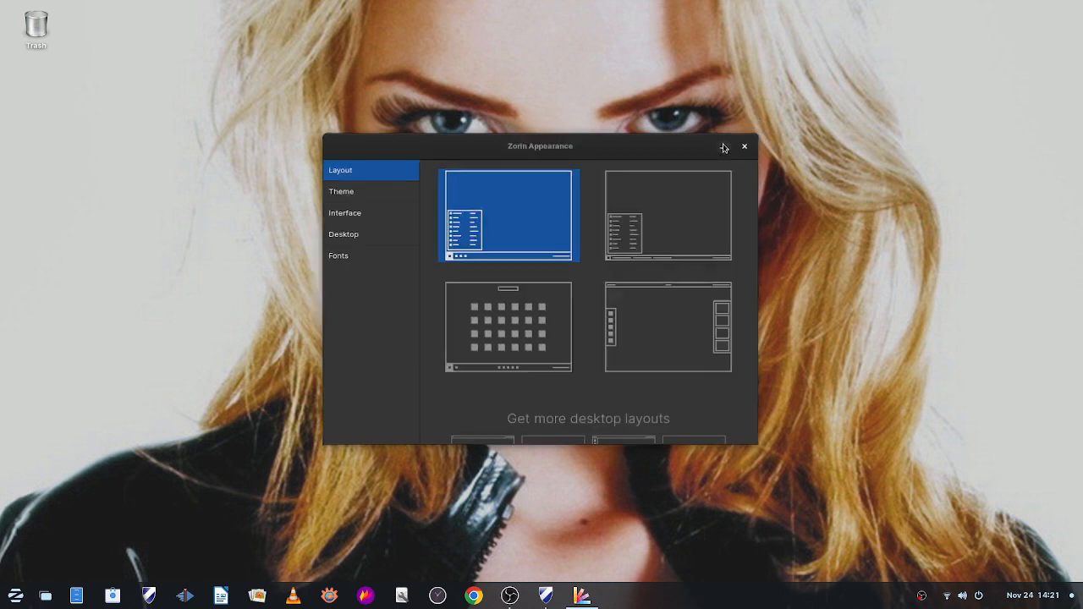
pyautogui.click(14, 596)
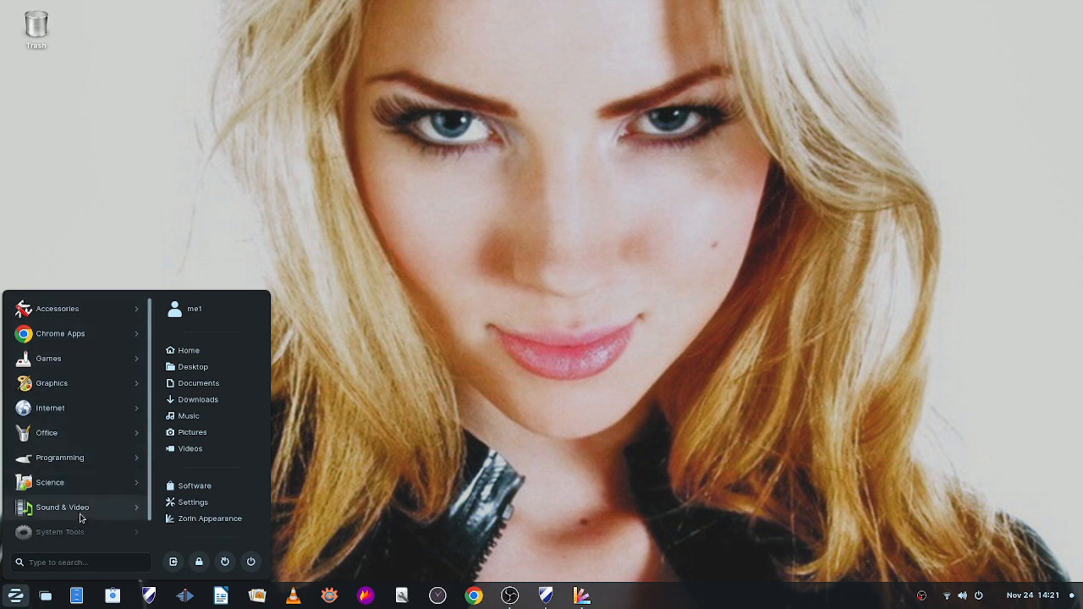
pyautogui.click(12, 597)
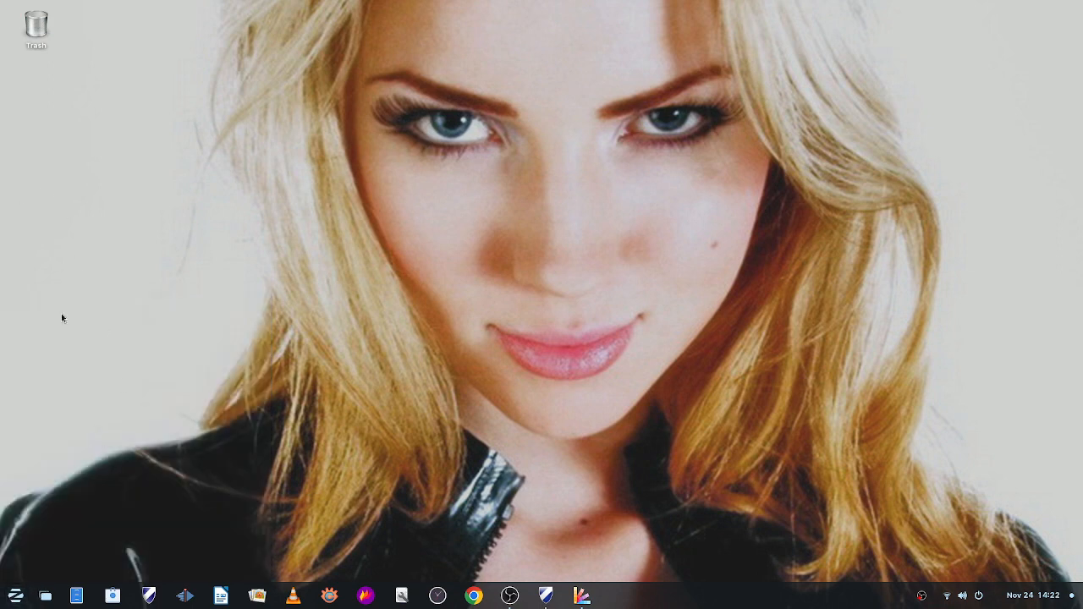
# Reopen Zorin Appearance, apply the layout with the full-screen application grid, and minimize the window.
pyautogui.click(581, 595)
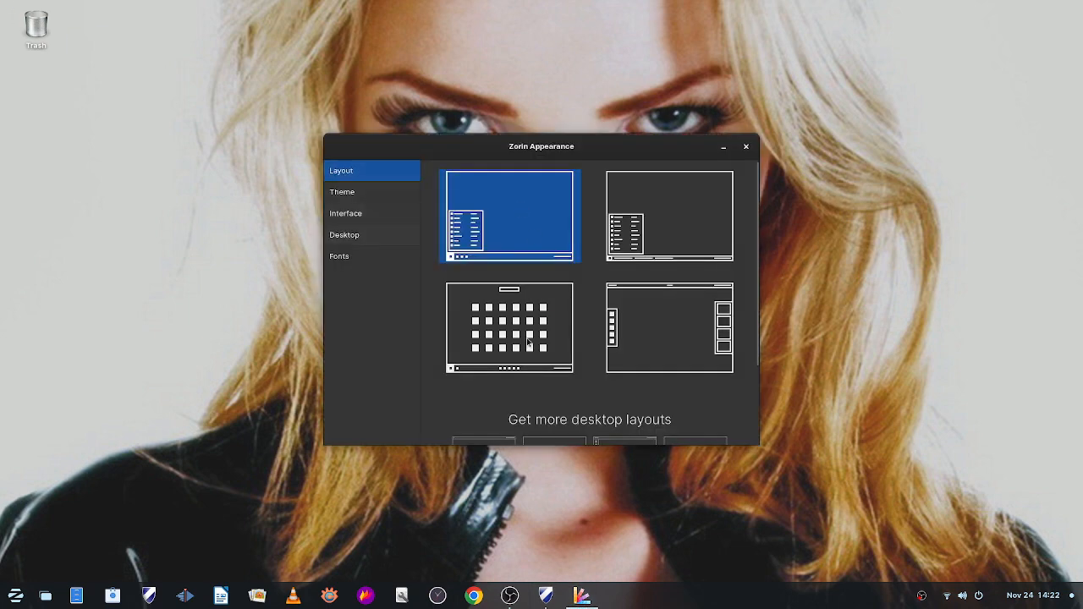
pyautogui.click(521, 341)
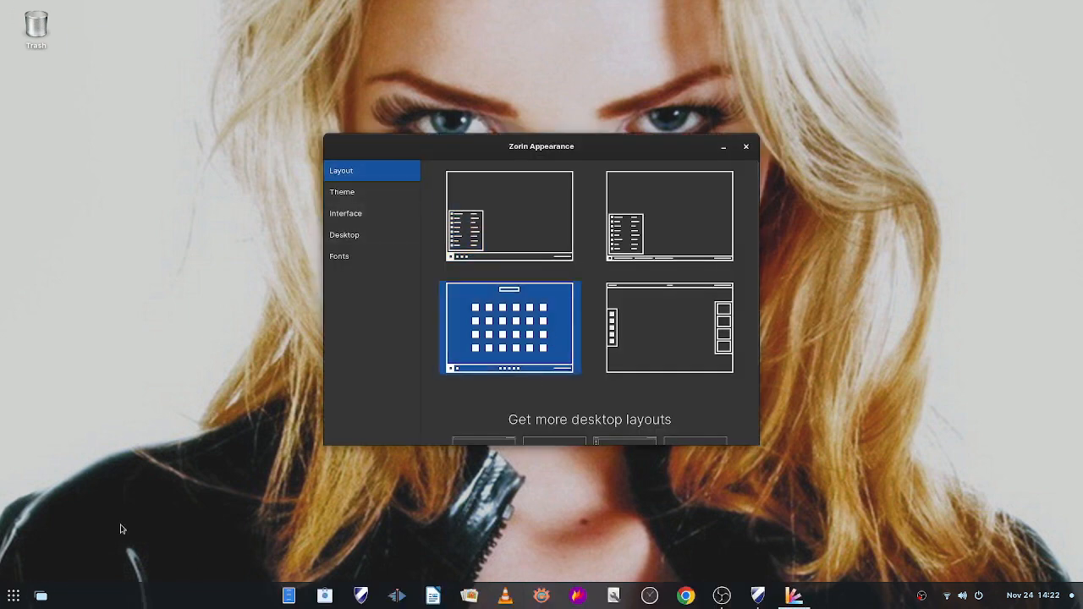
pyautogui.click(723, 148)
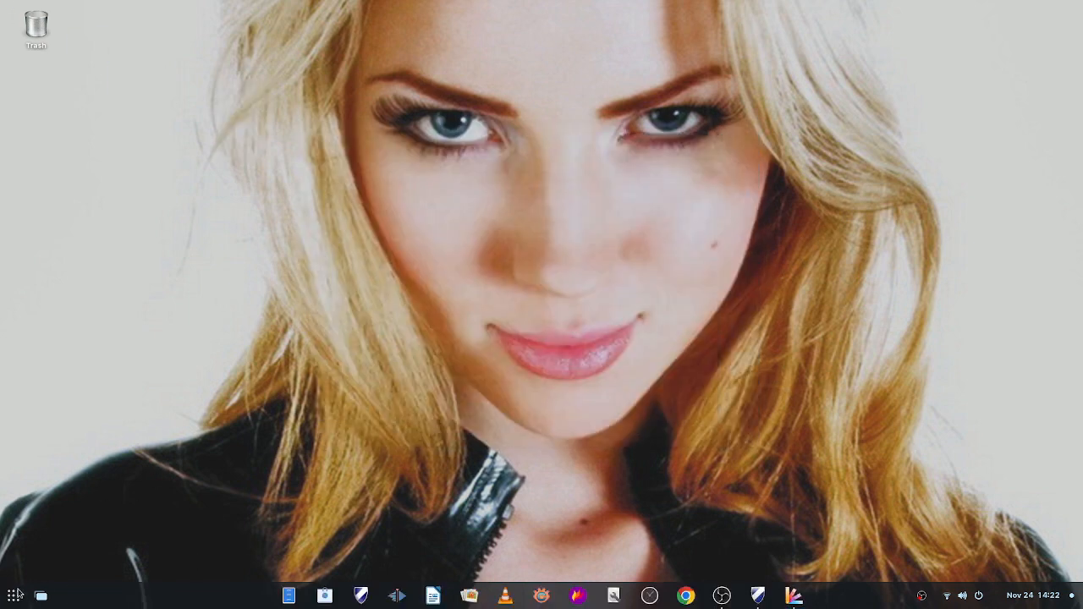
# Show the application grid and look through its pages up to Zorin Connect and back.
pyautogui.click(15, 595)
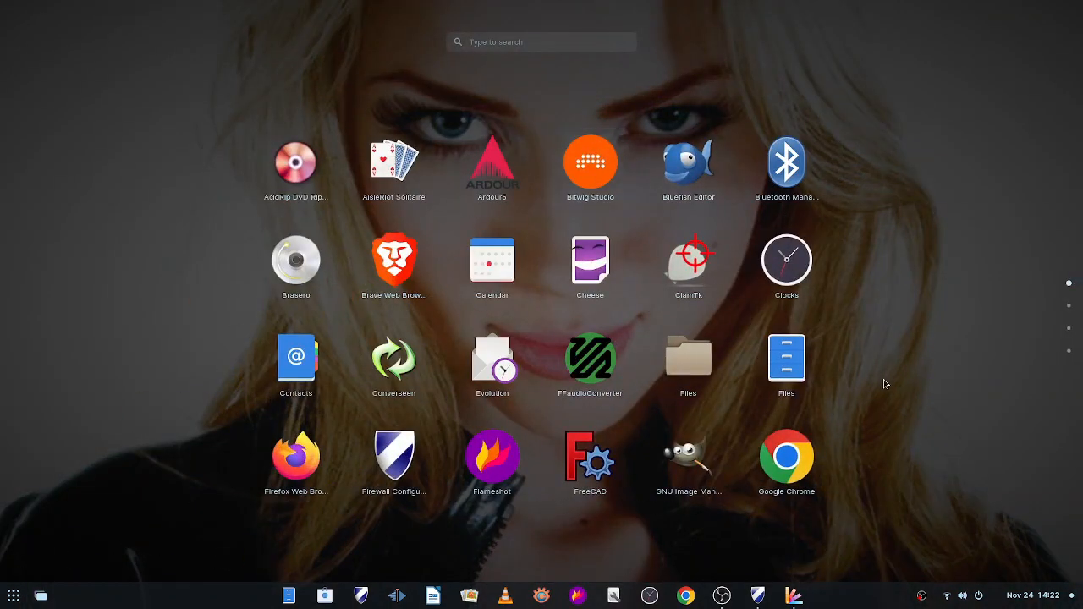
pyautogui.scroll(-3, 853, 389)
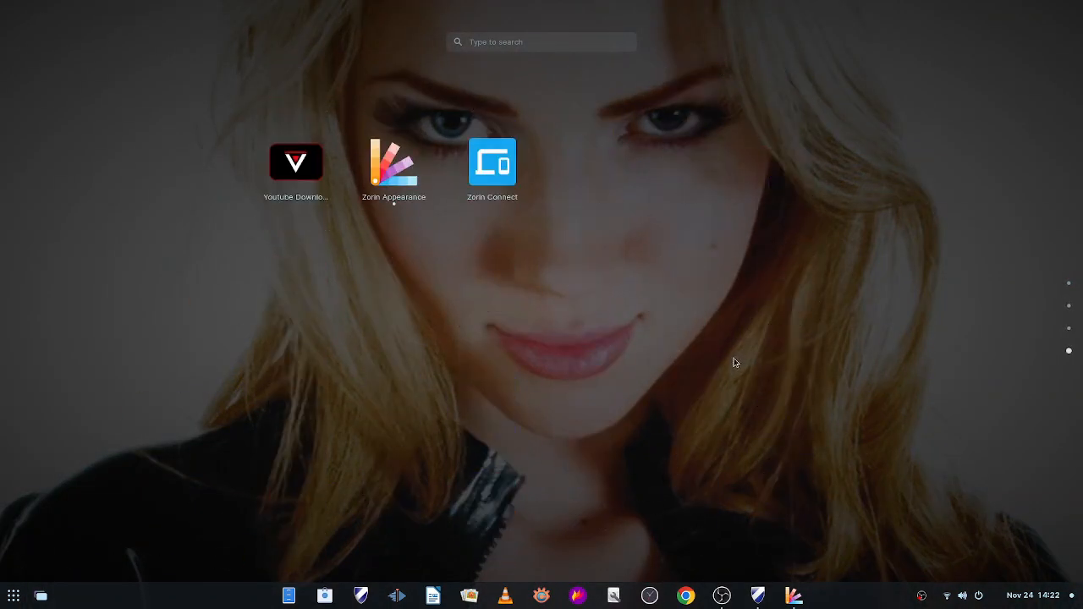
pyautogui.scroll(3, 734, 362)
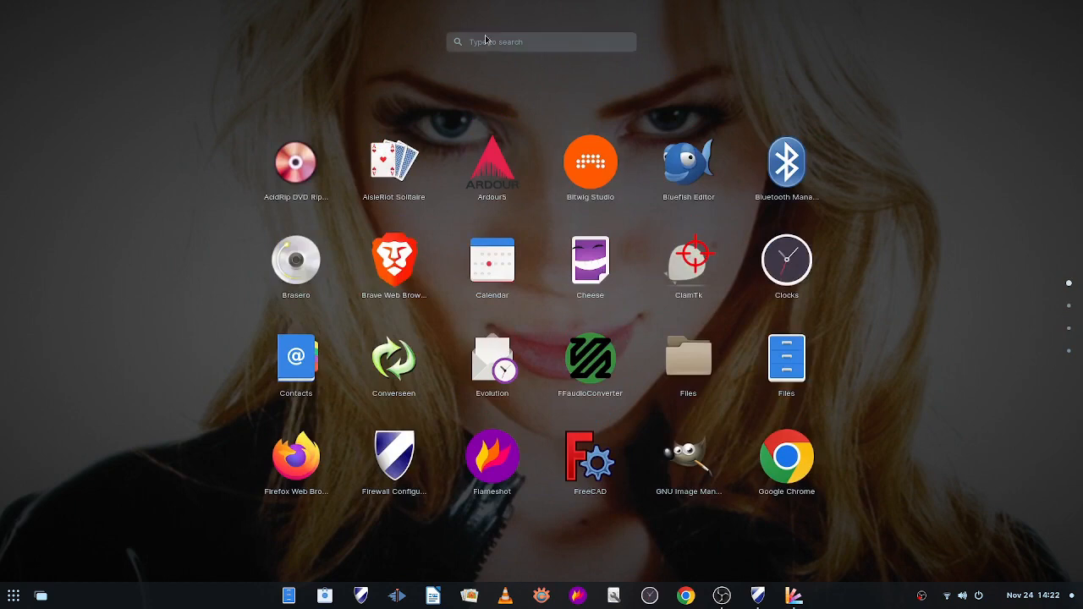
# Search the applications for "u", view the shortcut options of the Ultimate Media app, and clear the search.
pyautogui.click(471, 40)
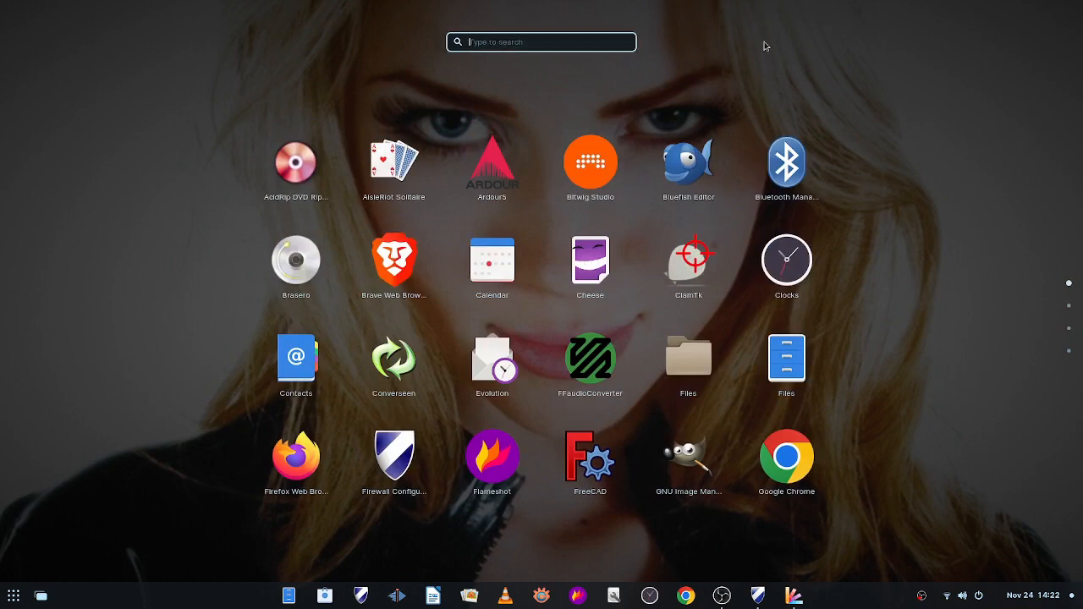
pyautogui.write('u')
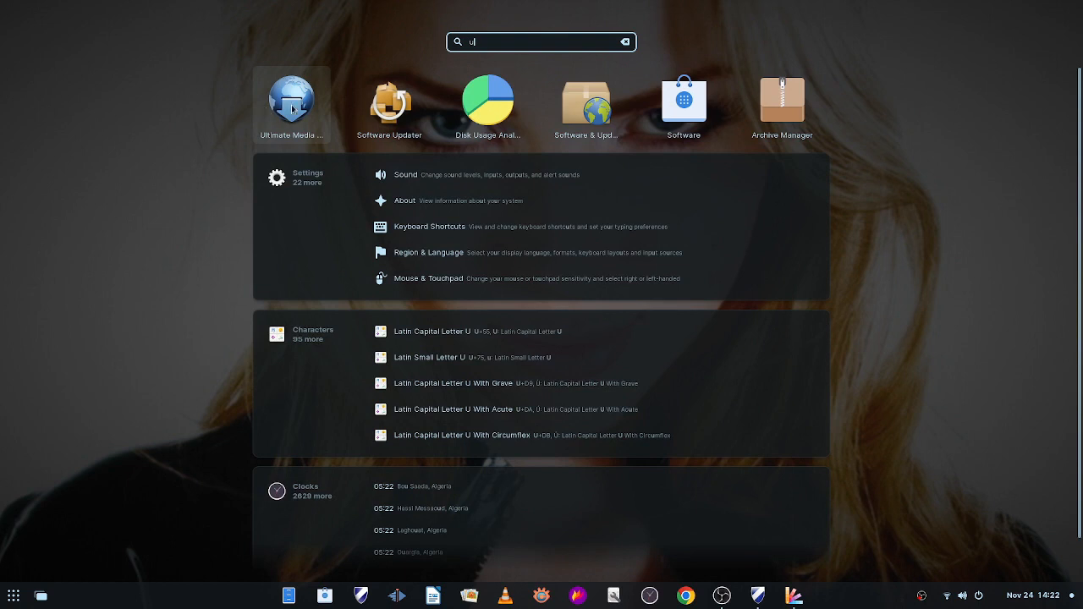
pyautogui.rightClick(293, 110)
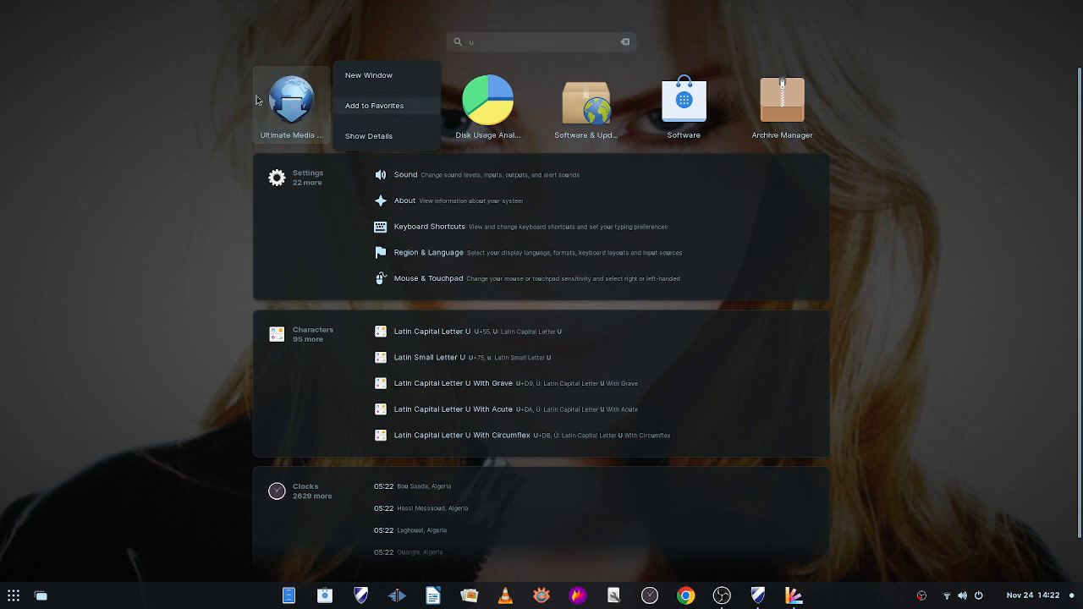
pyautogui.click(257, 100)
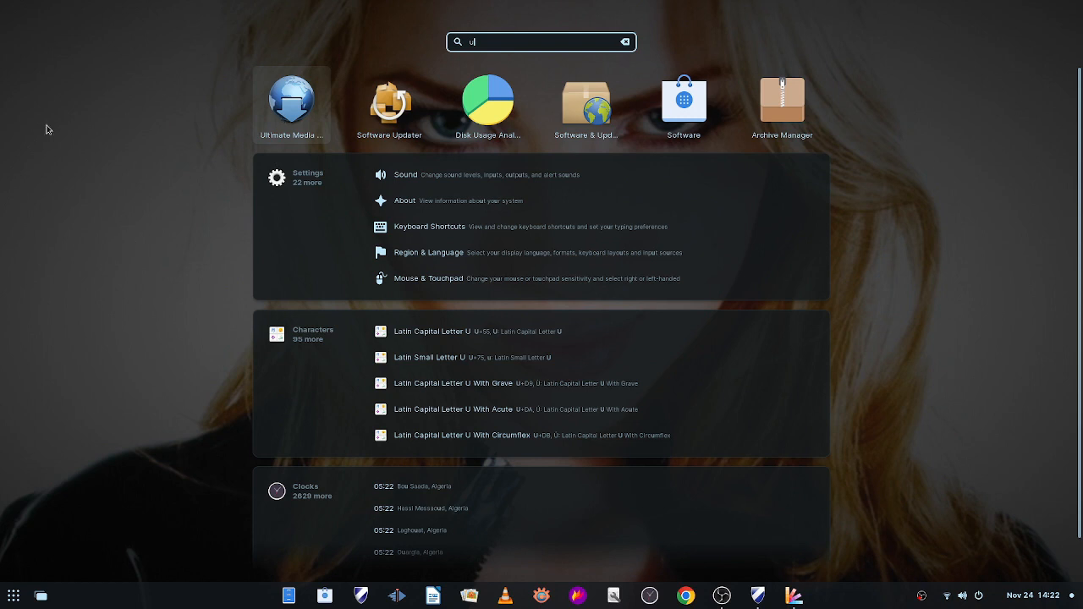
pyautogui.press('BackSpace')
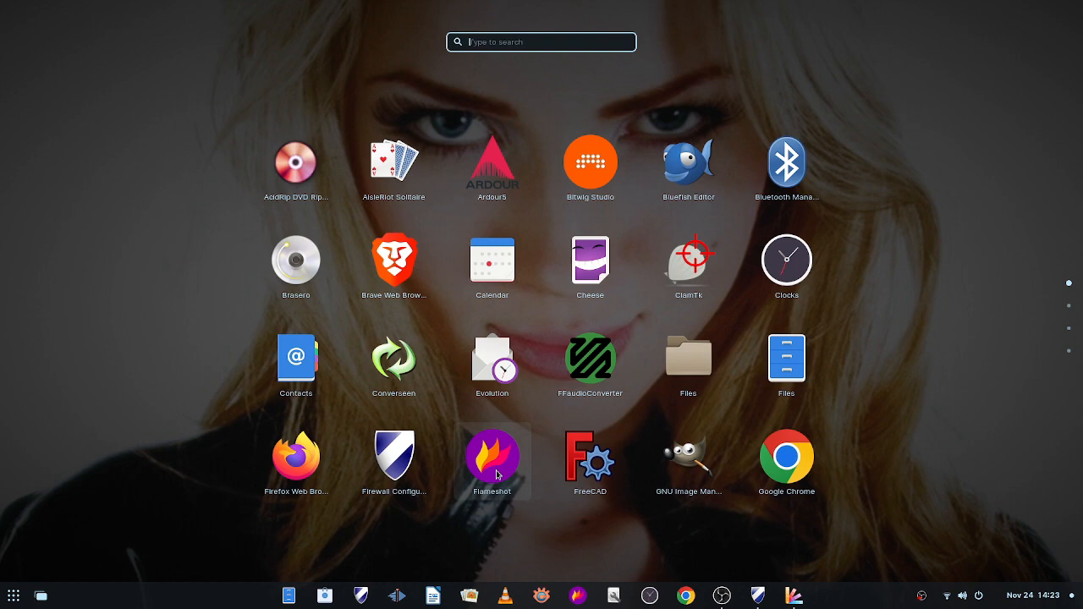
# Launch FreeCAD to view its start page, close it, and return to the application grid.
pyautogui.click(587, 468)
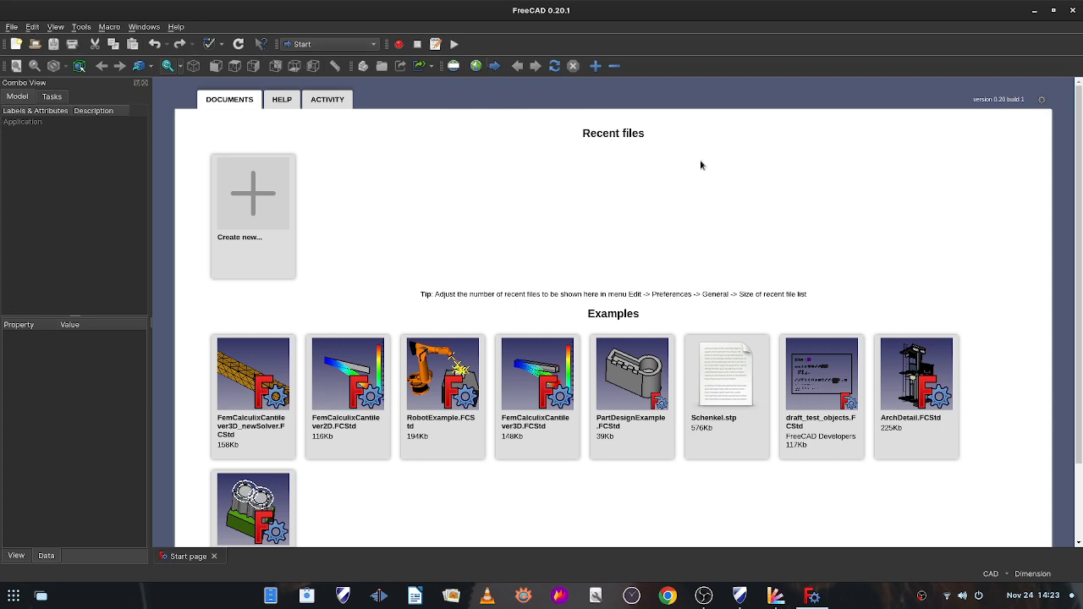
pyautogui.click(1074, 11)
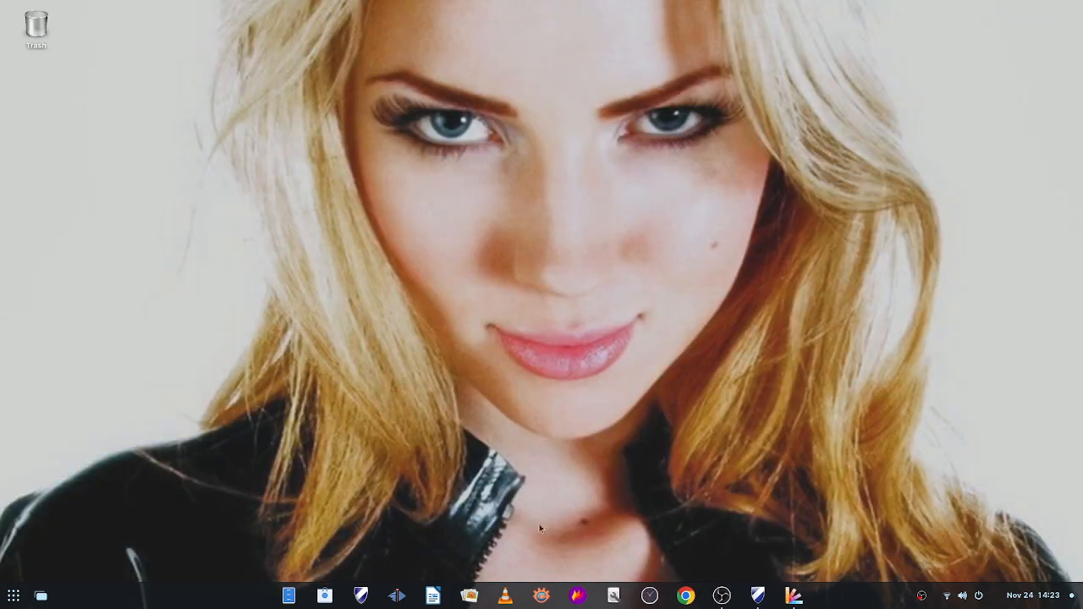
pyautogui.click(14, 595)
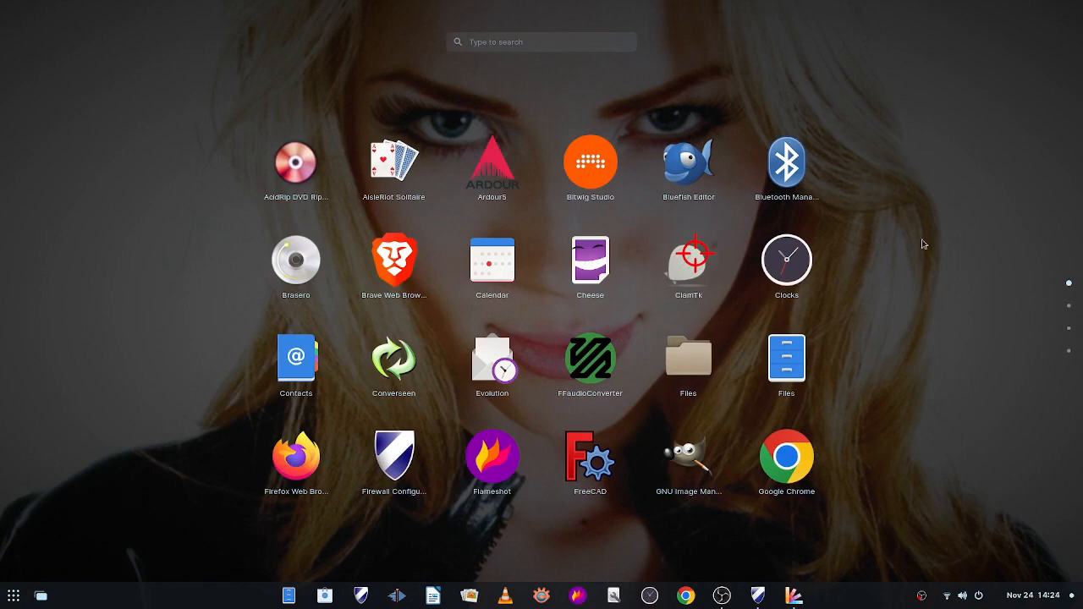
# Bring back Zorin Appearance, review its Theme, Interface and Desktop settings, and close it.
pyautogui.click(791, 601)
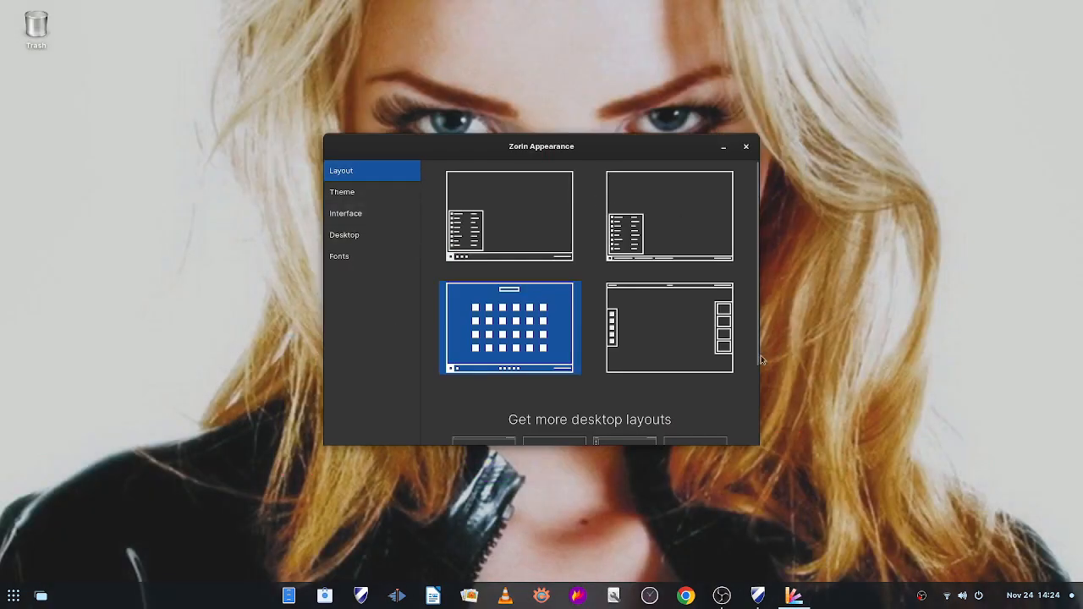
pyautogui.click(342, 192)
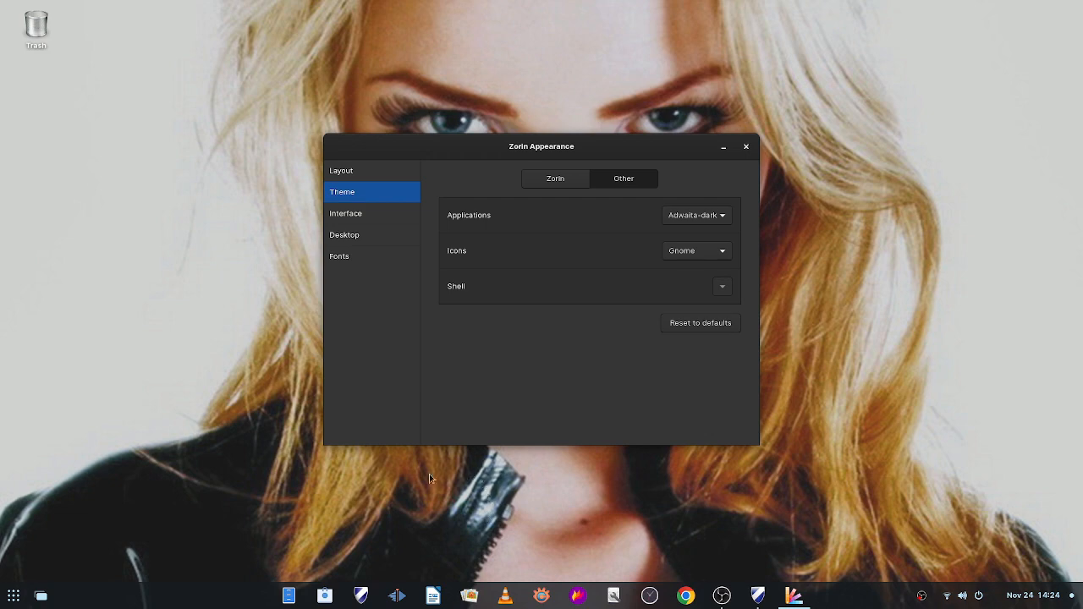
pyautogui.click(358, 222)
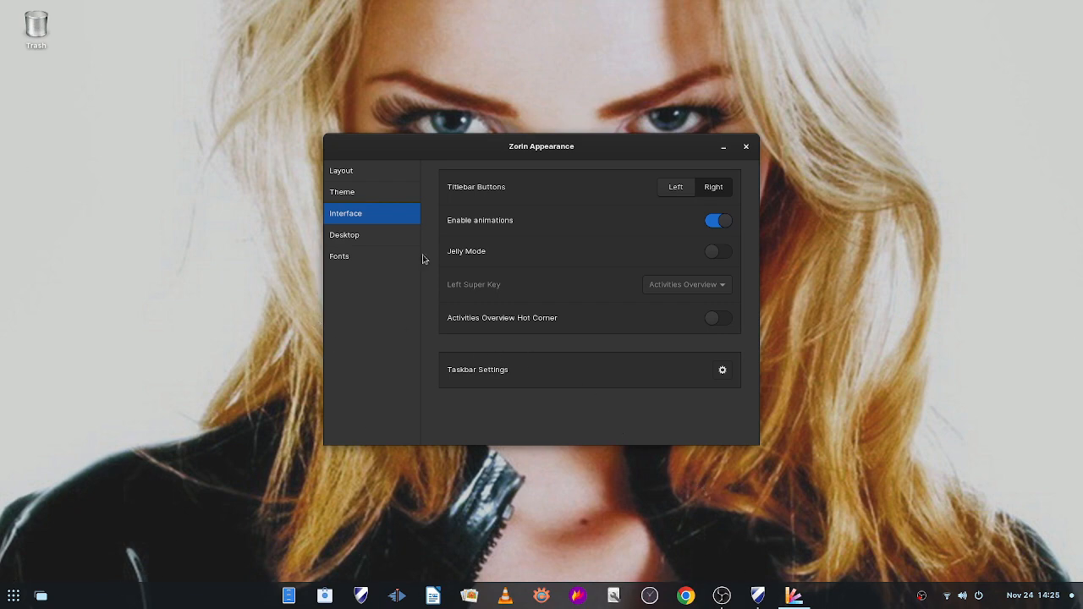
pyautogui.click(356, 237)
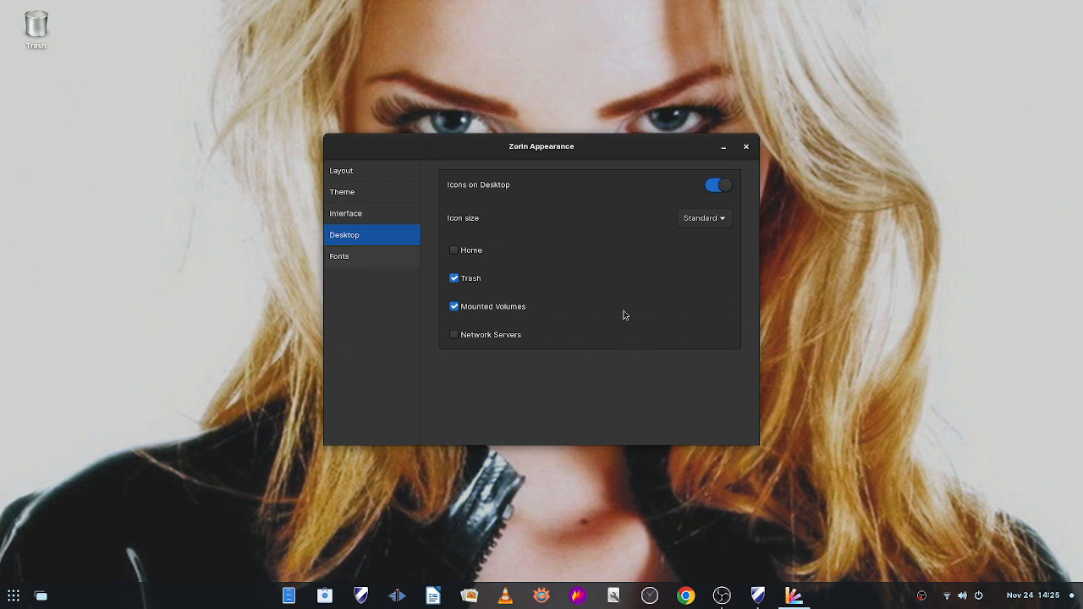
pyautogui.click(747, 147)
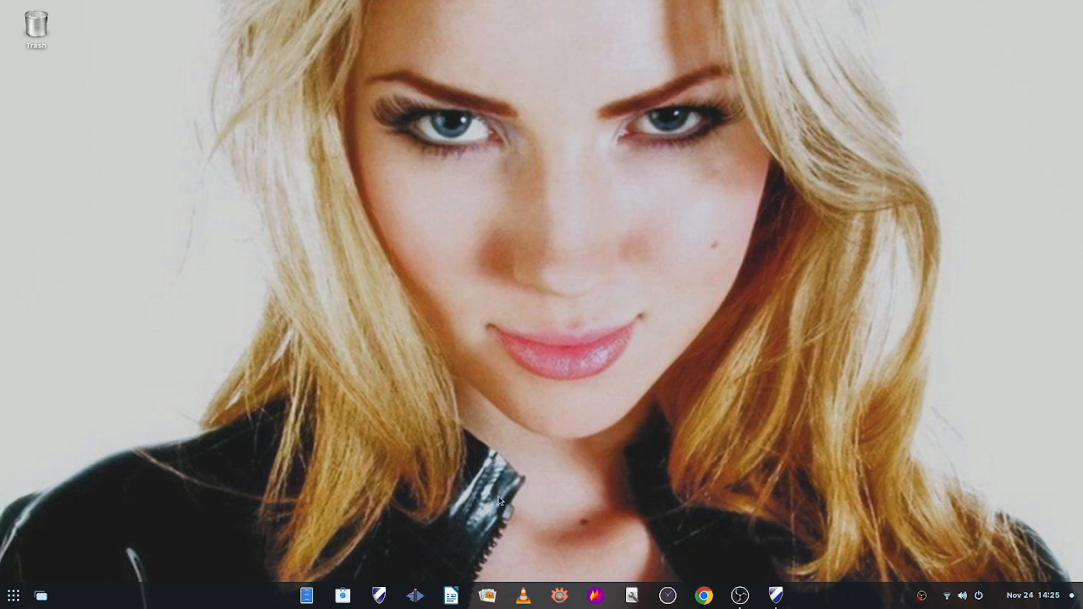
# Open the Sound settings, review the volume levels, output, input and alert sound options, and close Settings.
pyautogui.click(962, 601)
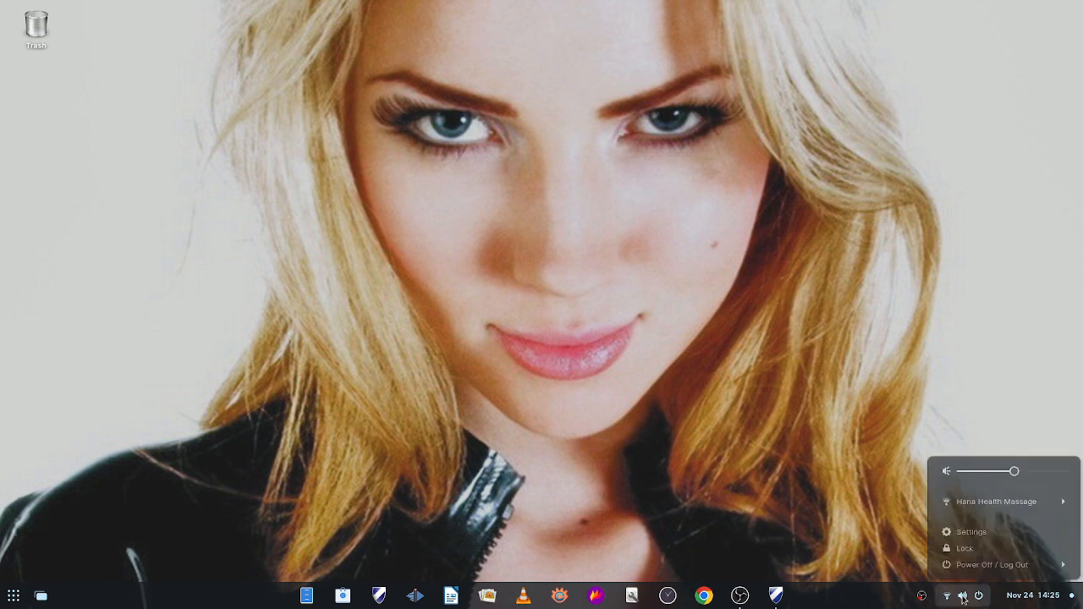
pyautogui.click(649, 391)
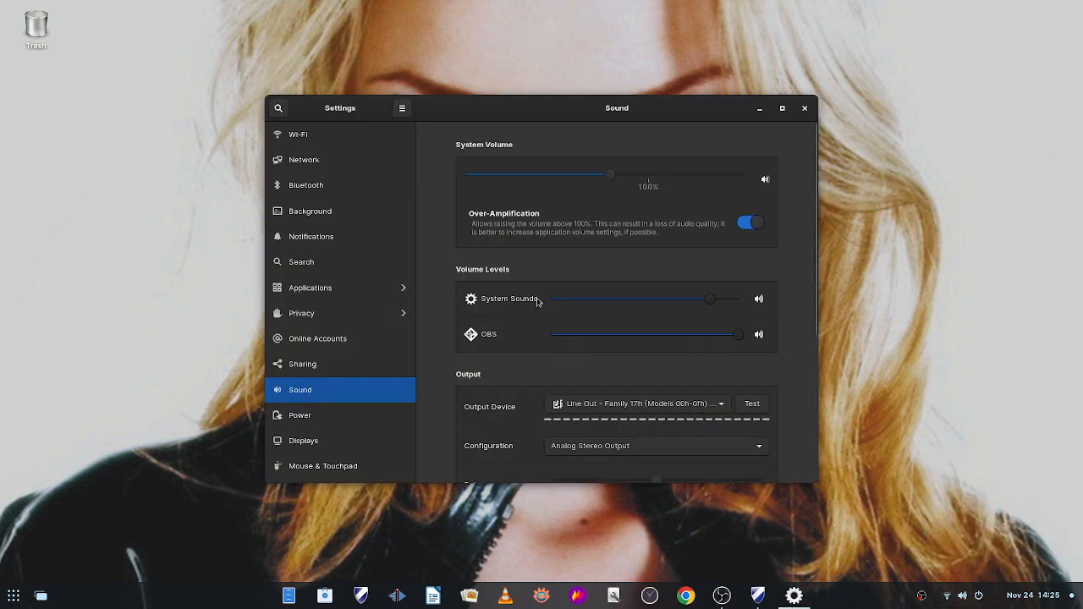
pyautogui.scroll(-2, 782, 292)
pyautogui.scroll(-4, 785, 299)
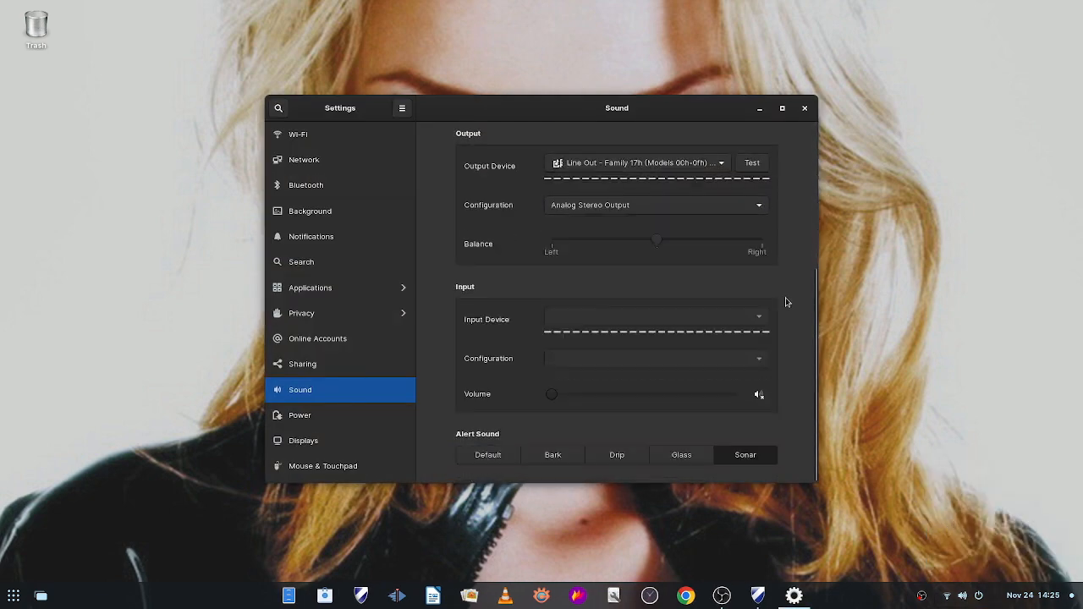
pyautogui.scroll(3, 786, 303)
pyautogui.scroll(-3, 786, 303)
pyautogui.scroll(3, 721, 302)
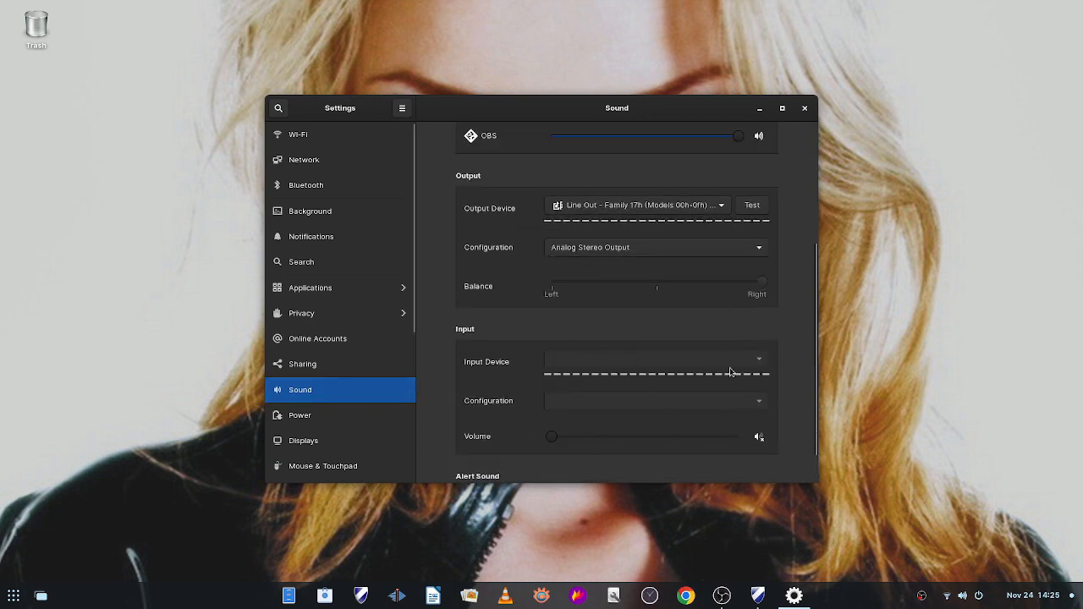
pyautogui.scroll(2, 734, 373)
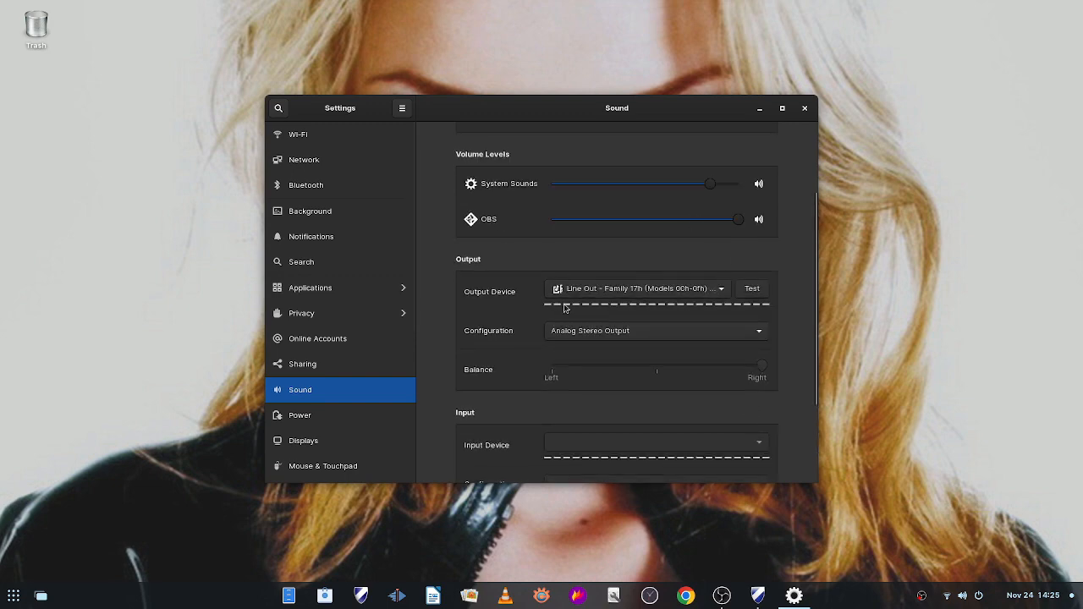
pyautogui.scroll(3, 566, 309)
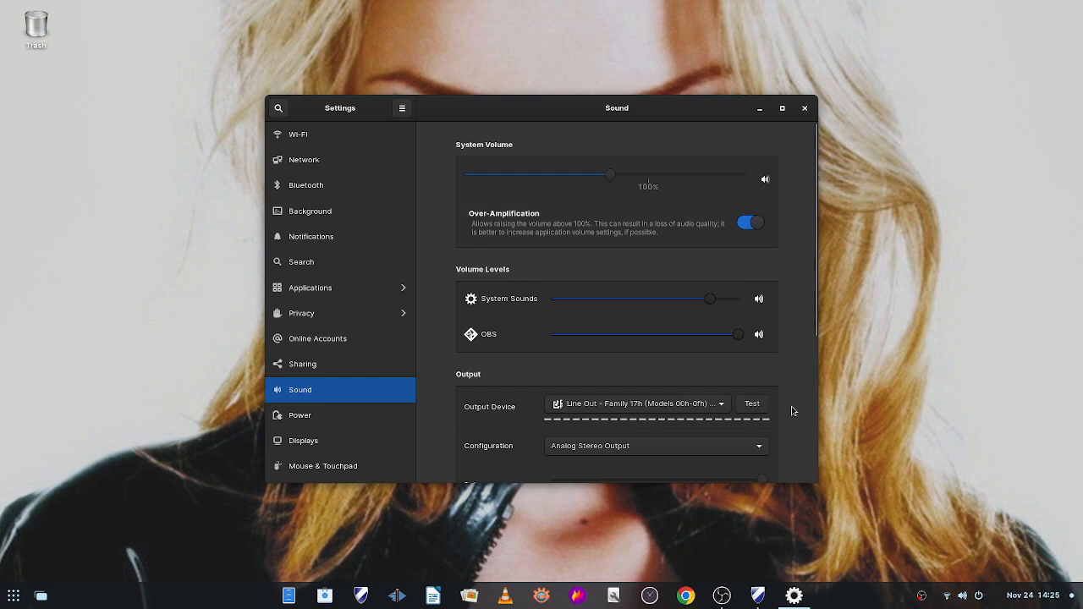
pyautogui.scroll(-2, 791, 410)
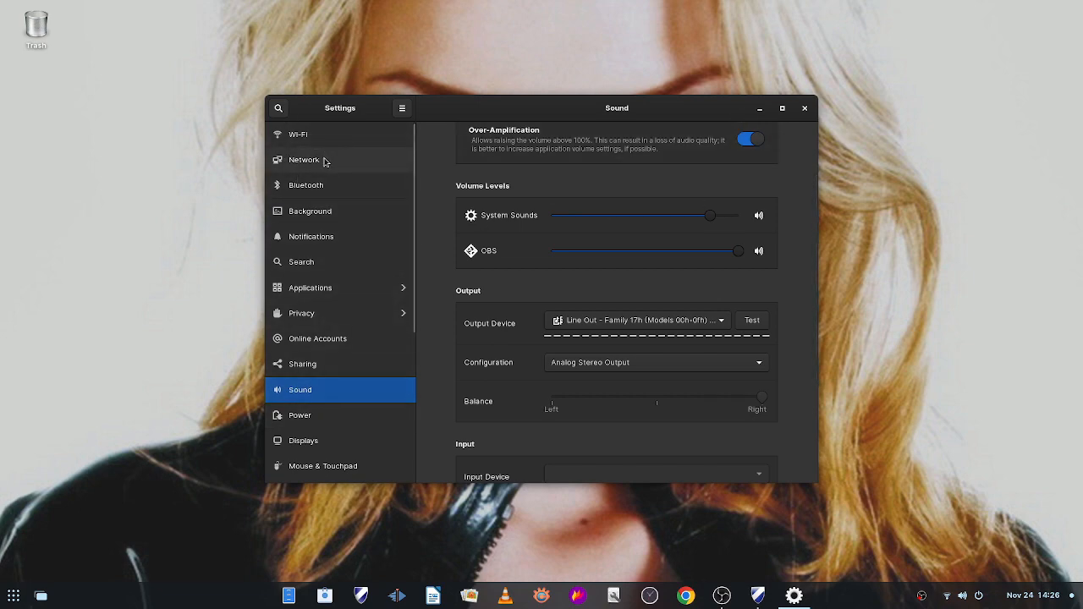
pyautogui.click(802, 107)
# Reopen the system Settings, view the Applications section with the AcidRip DVD Ripper integration options, and close Settings.
pyautogui.click(979, 602)
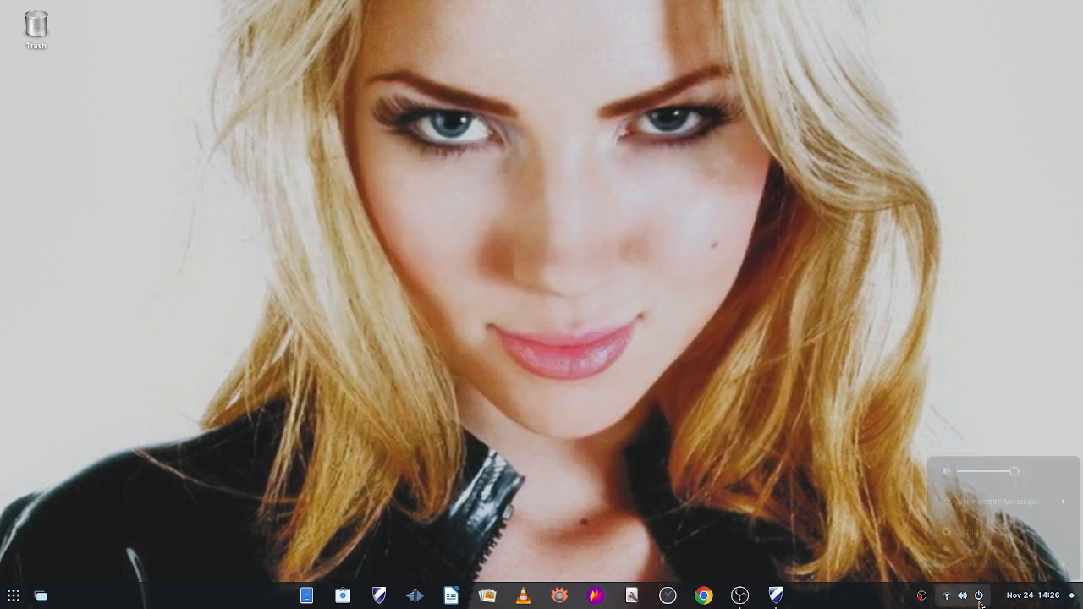
pyautogui.click(952, 526)
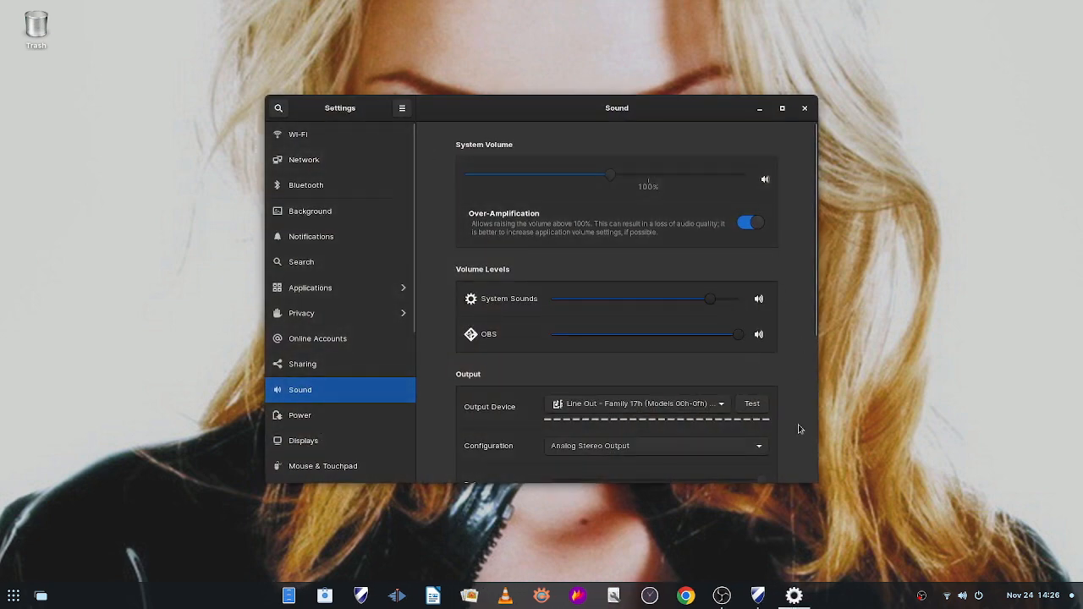
pyautogui.click(327, 290)
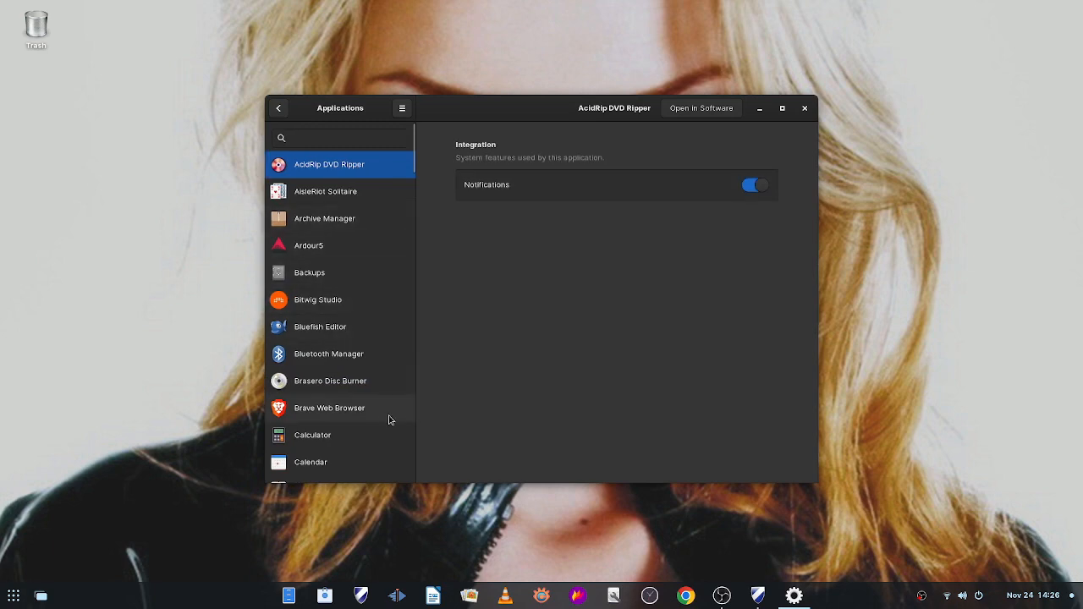
pyautogui.click(805, 108)
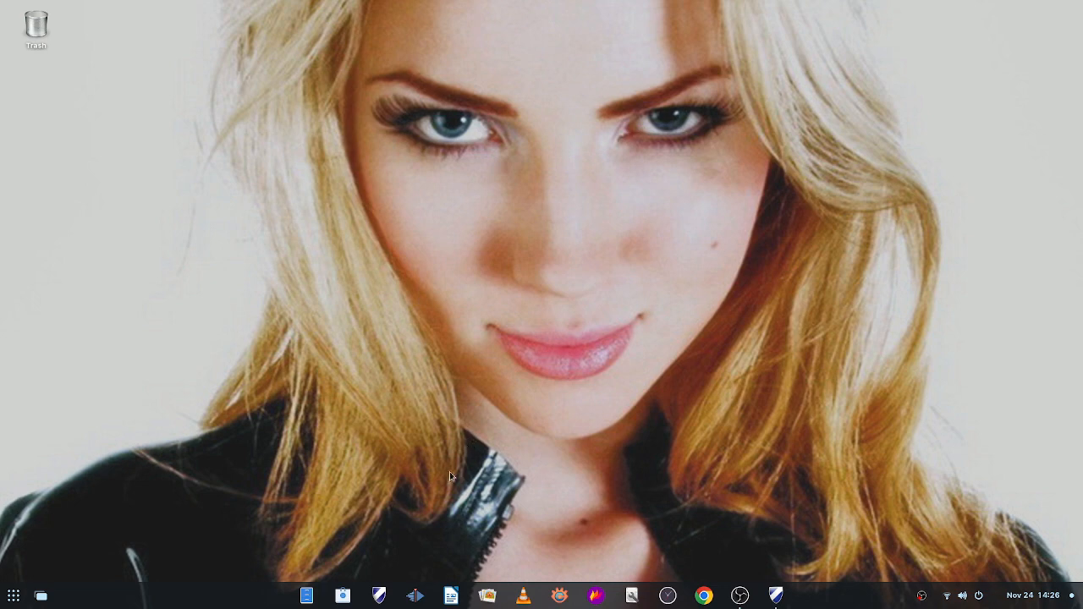
# Launch Disks to examine the 1.0 TB disk's details and partition layout, and close it.
pyautogui.click(631, 598)
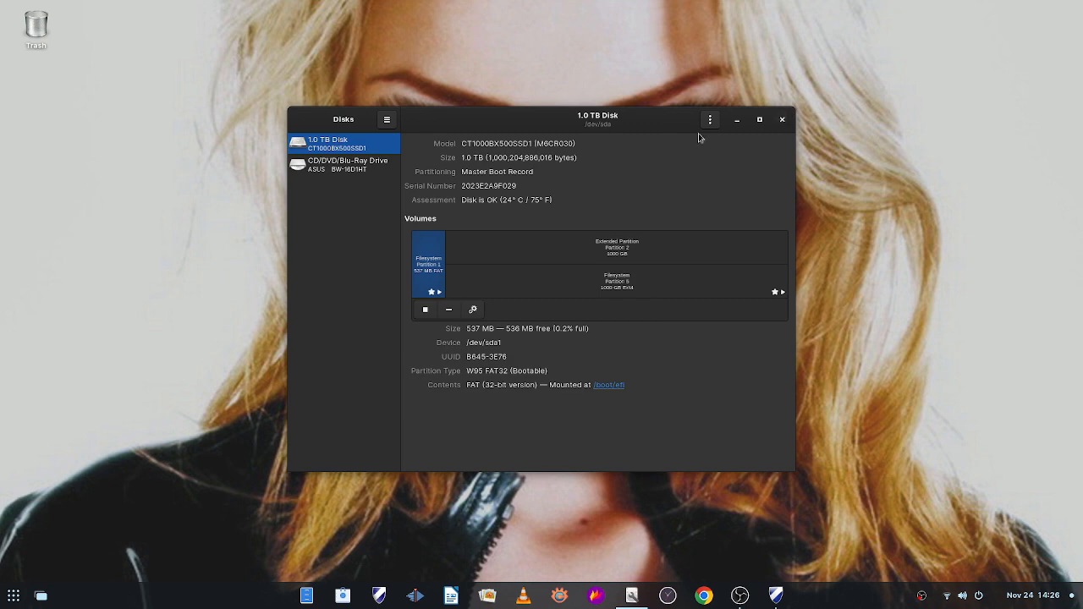
pyautogui.click(782, 119)
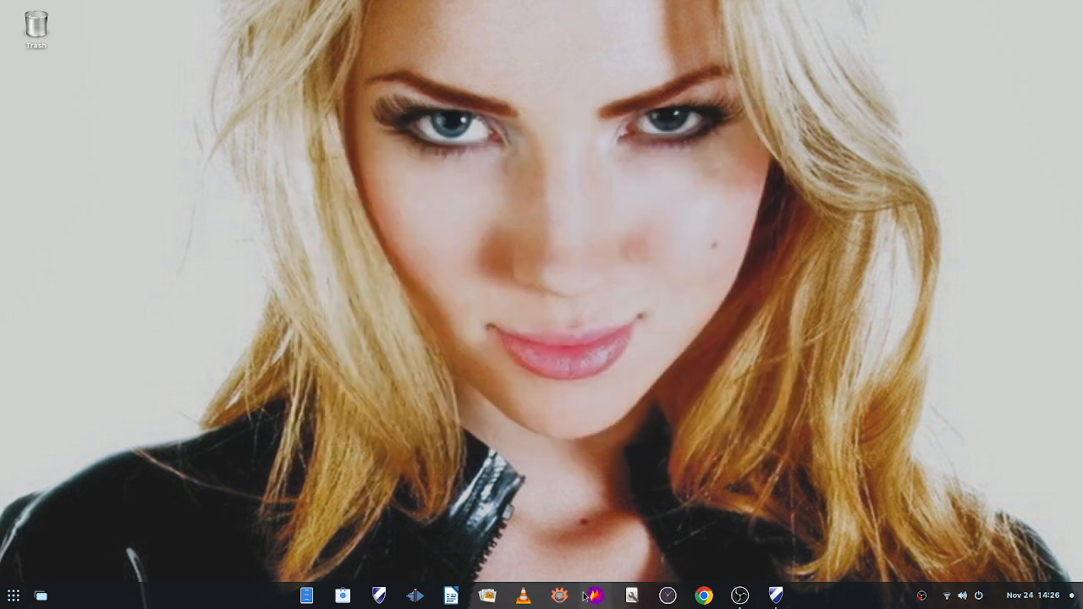
# Search the applications for "d", launch the Ultimate Media app to view its download window, and close it.
pyautogui.click(12, 592)
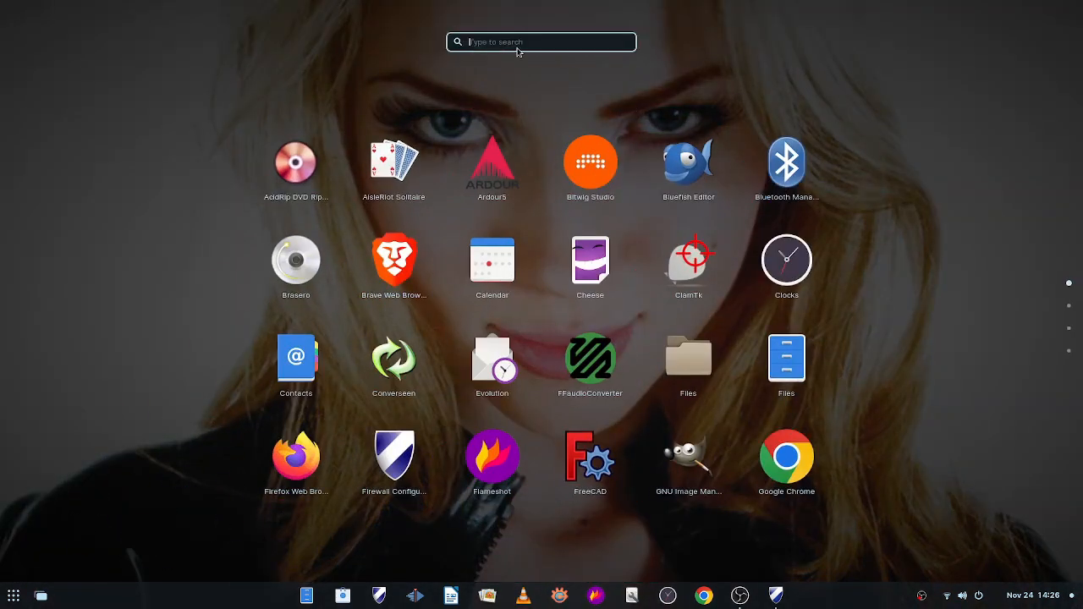
pyautogui.write('d')
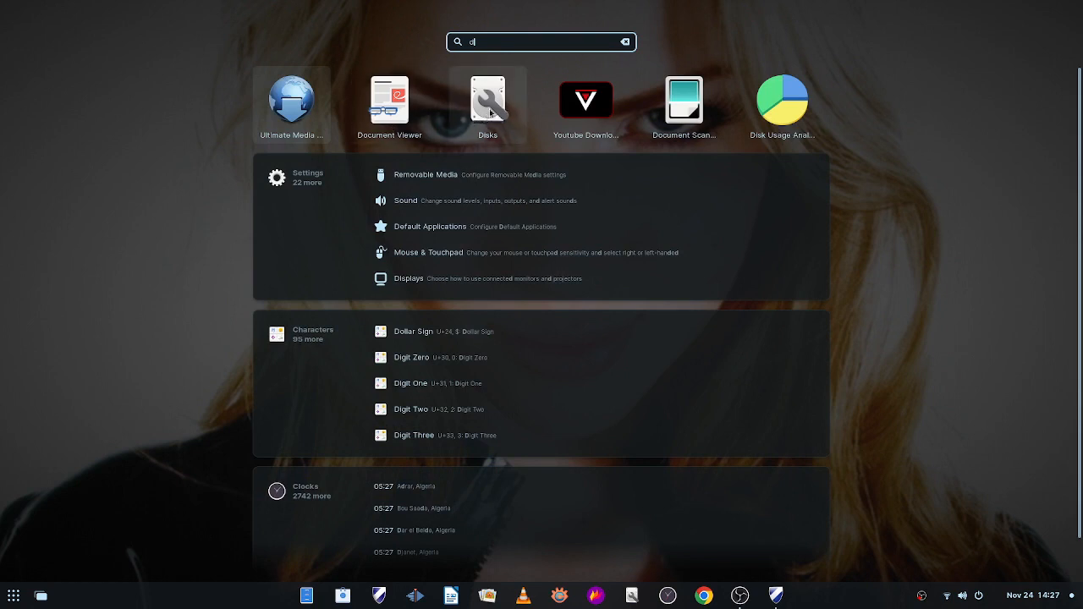
pyautogui.click(296, 99)
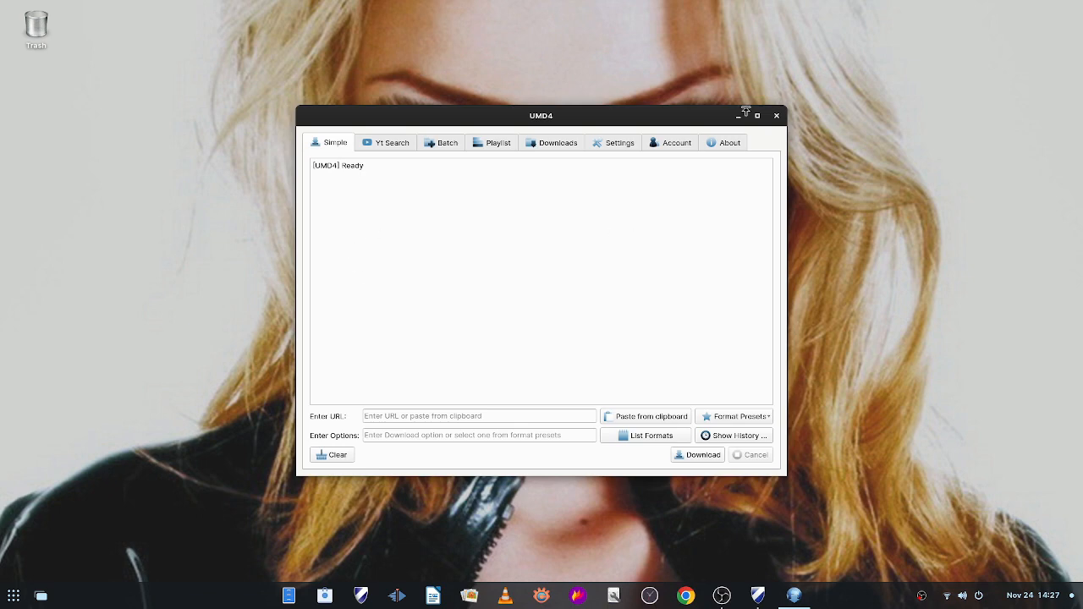
pyautogui.click(775, 115)
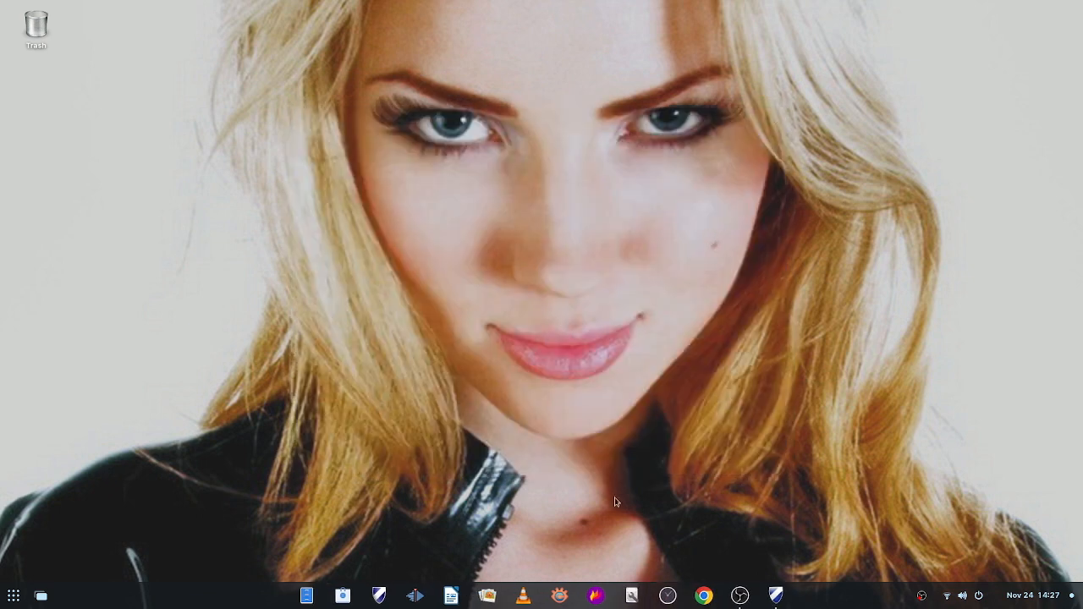
# Launch Kdenlive, view the options for adding clips to the project bin, and close it.
pyautogui.click(409, 597)
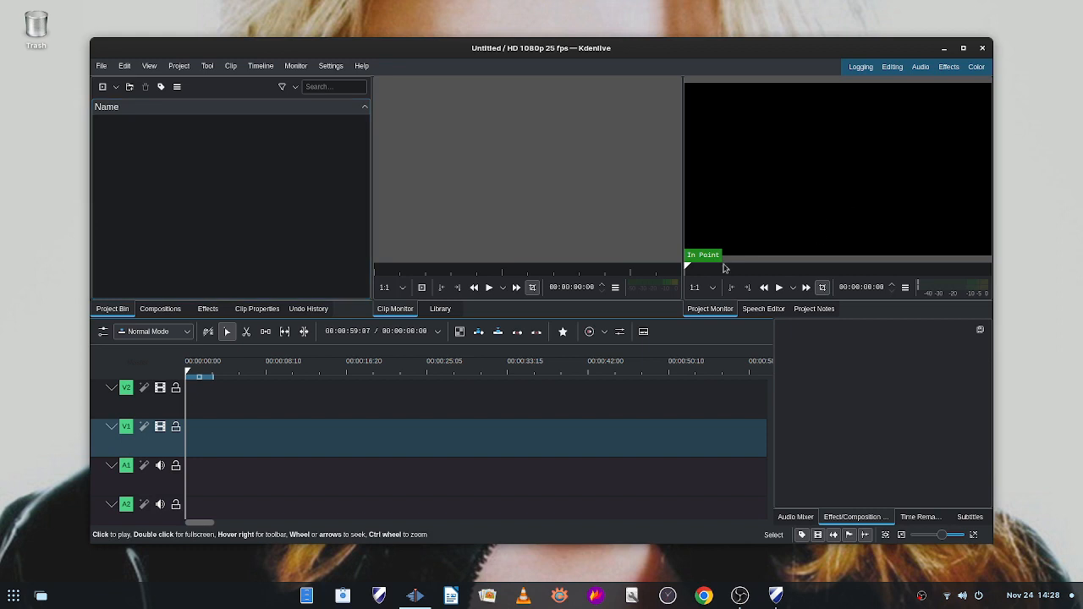
pyautogui.click(115, 90)
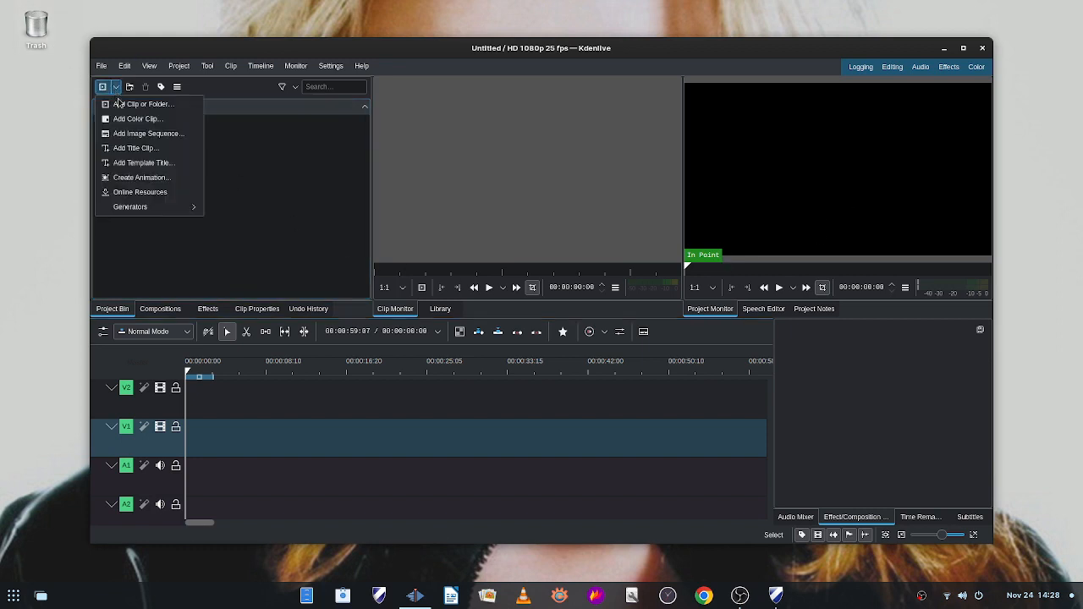
pyautogui.click(59, 98)
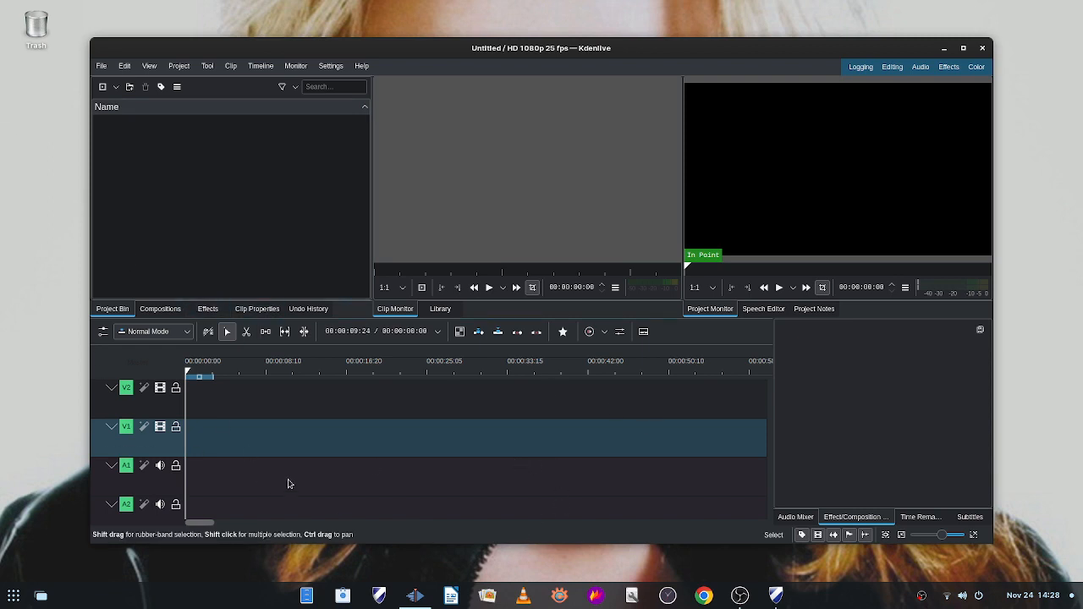
pyautogui.click(983, 47)
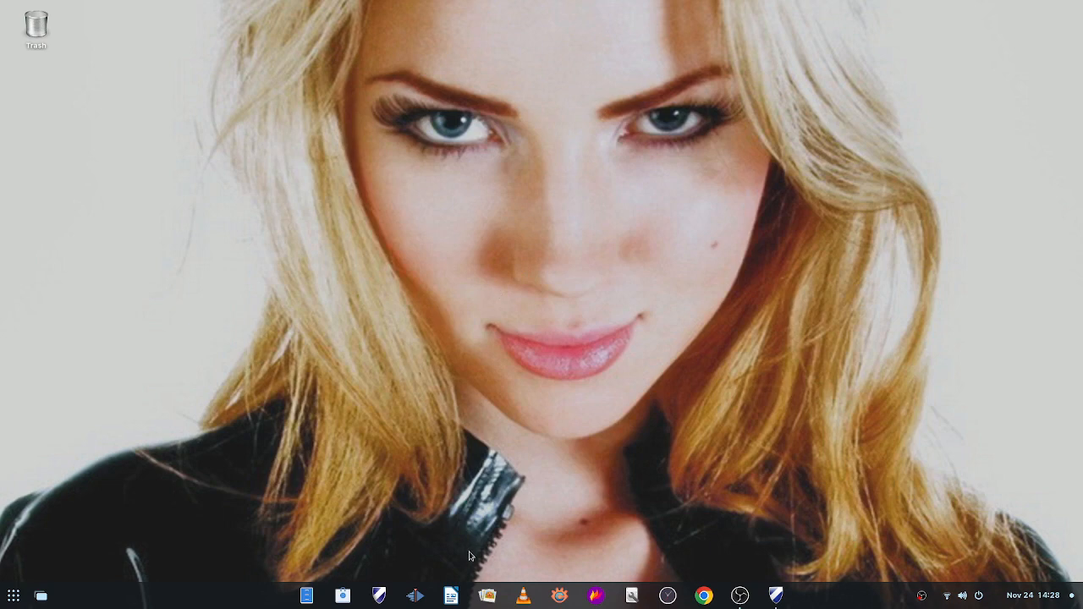
# Launch LibreOffice Writer, view the File commands of its tabbed interface, and close it.
pyautogui.click(451, 598)
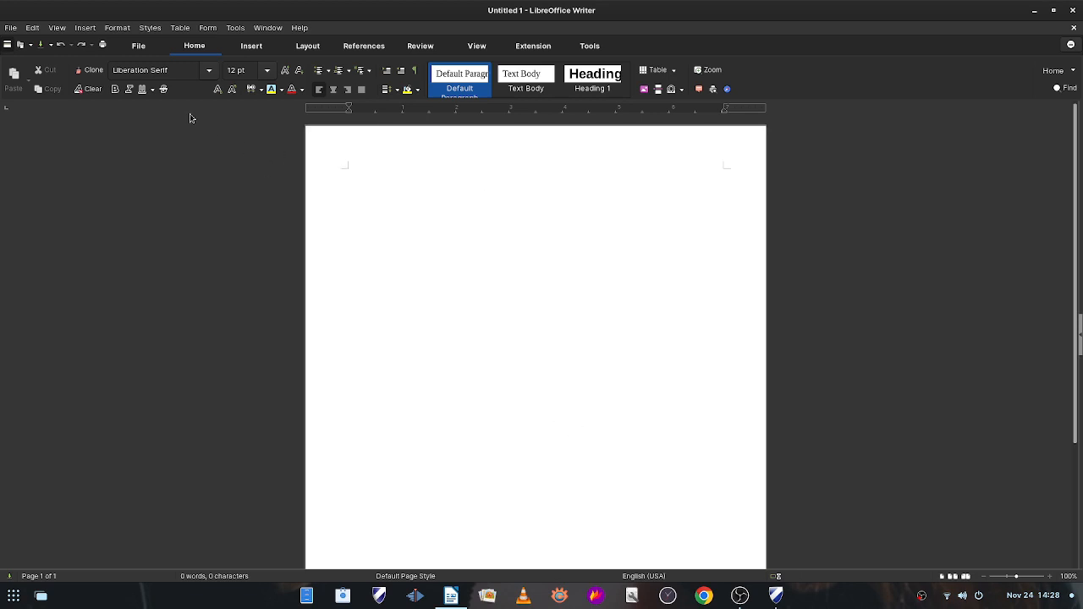
pyautogui.click(137, 45)
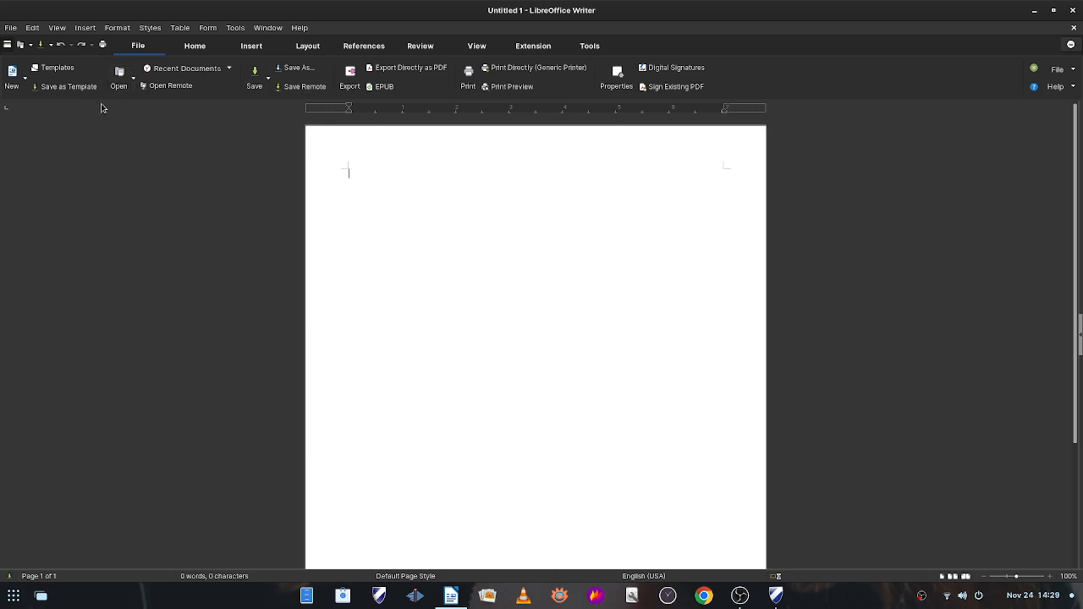
pyautogui.click(1073, 12)
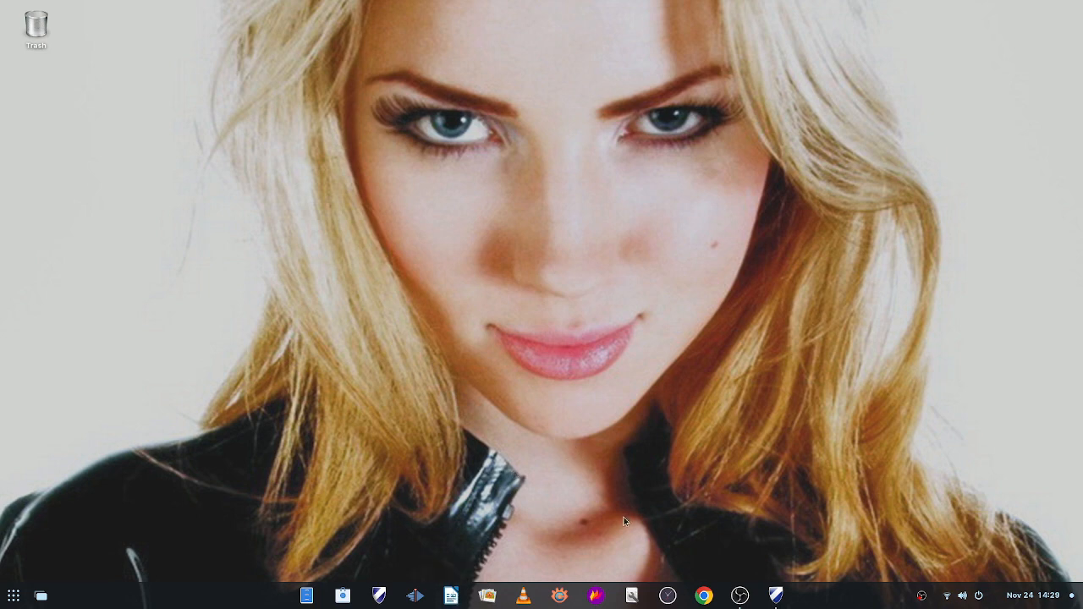
# Launch XnConvert, glance at its actions, and add the 112222 folder from Pictures as input.
pyautogui.click(560, 597)
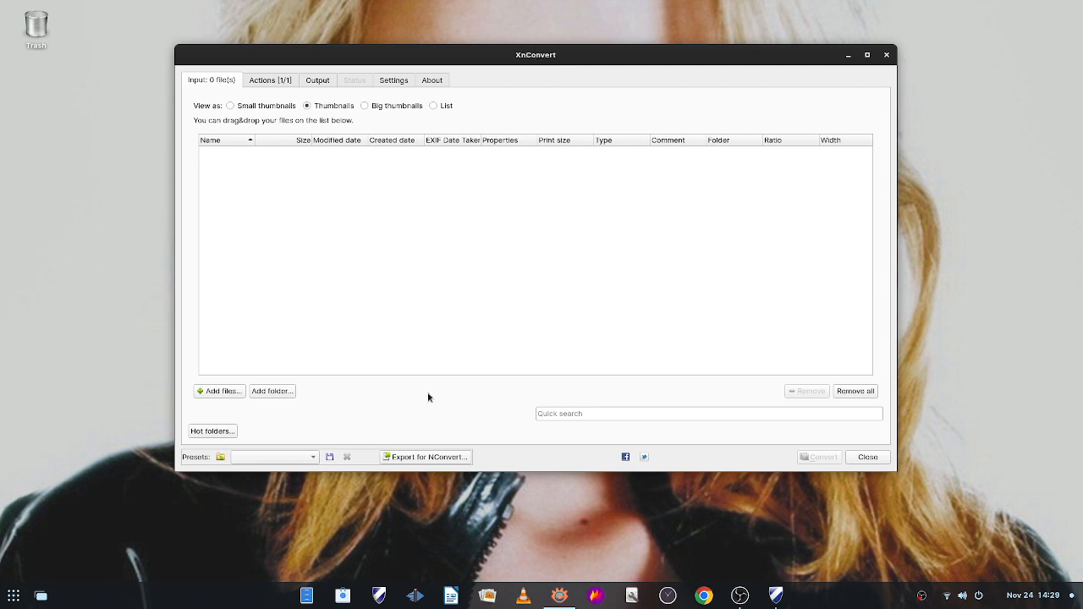
pyautogui.click(268, 81)
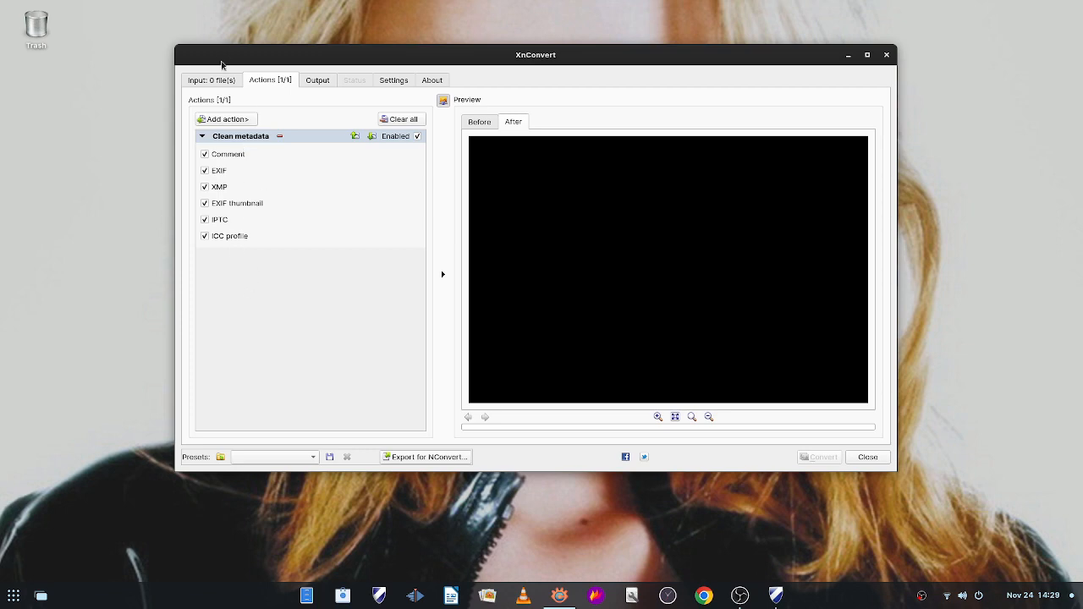
pyautogui.click(225, 78)
pyautogui.click(274, 391)
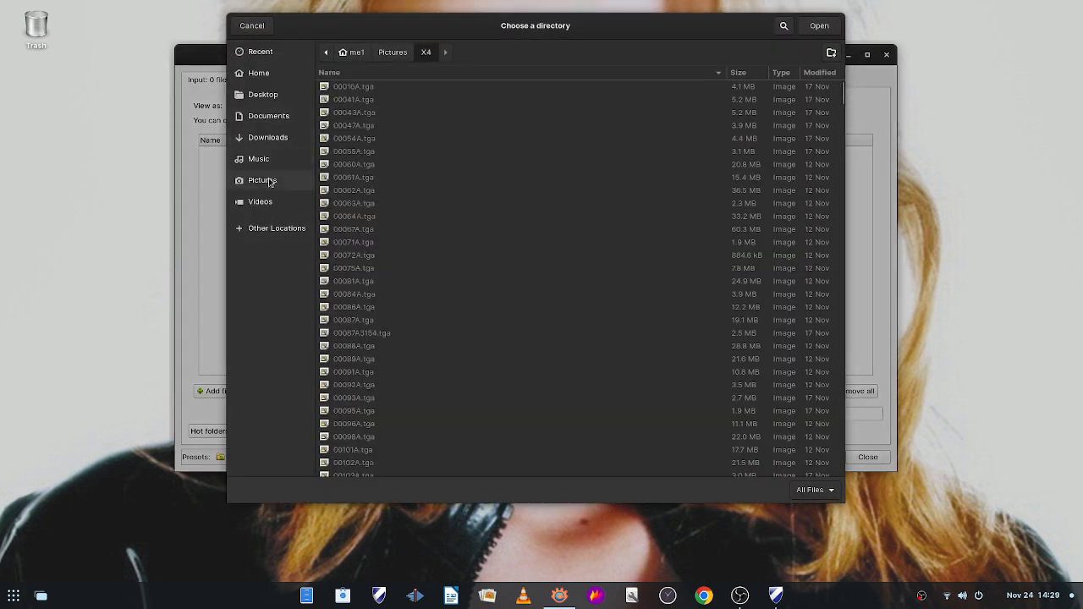
pyautogui.click(269, 182)
pyautogui.click(347, 153)
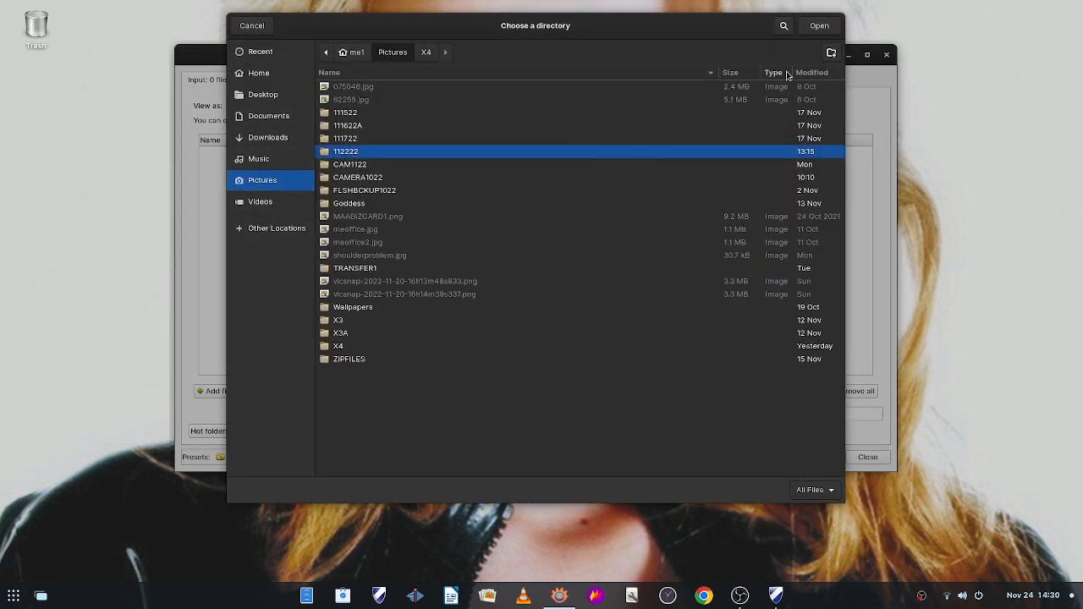
pyautogui.click(818, 27)
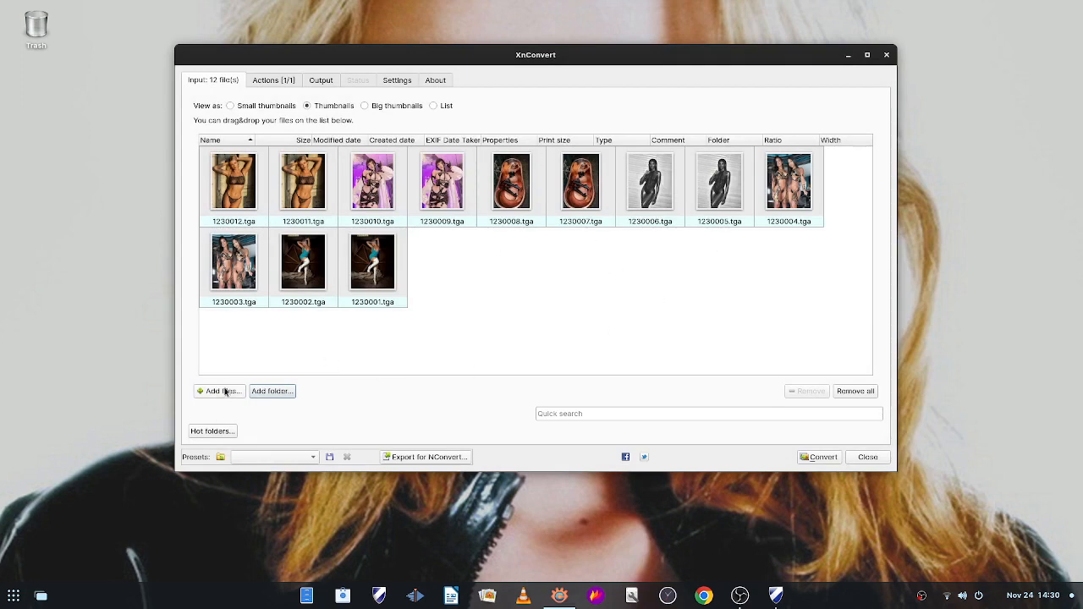
# Review the Clean metadata action and output options, keep TGA - Truevision Targa as the output format, and close XnConvert.
pyautogui.click(285, 81)
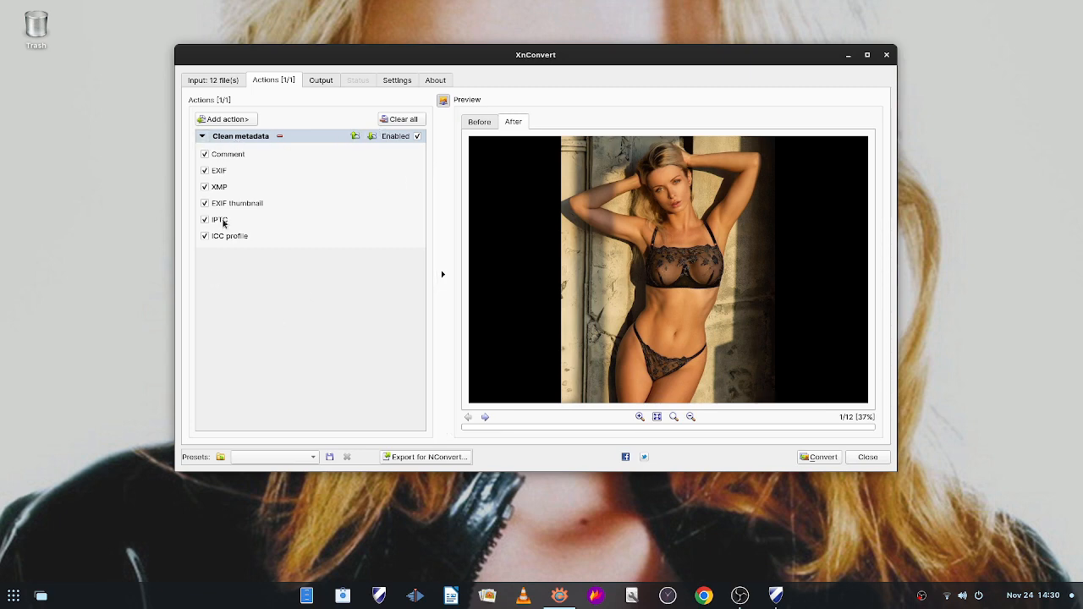
pyautogui.click(321, 81)
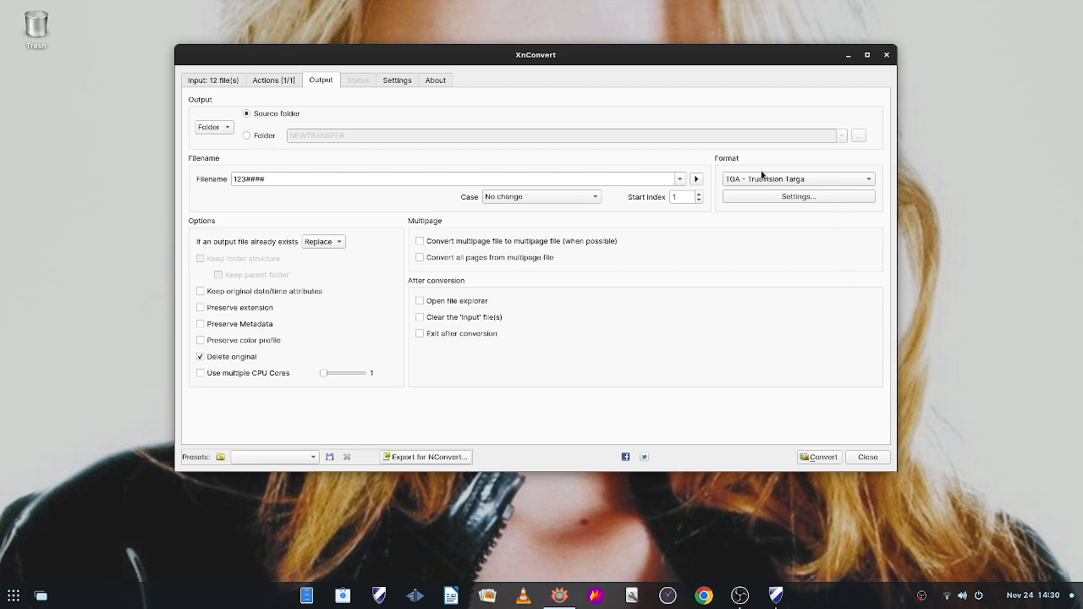
pyautogui.click(868, 181)
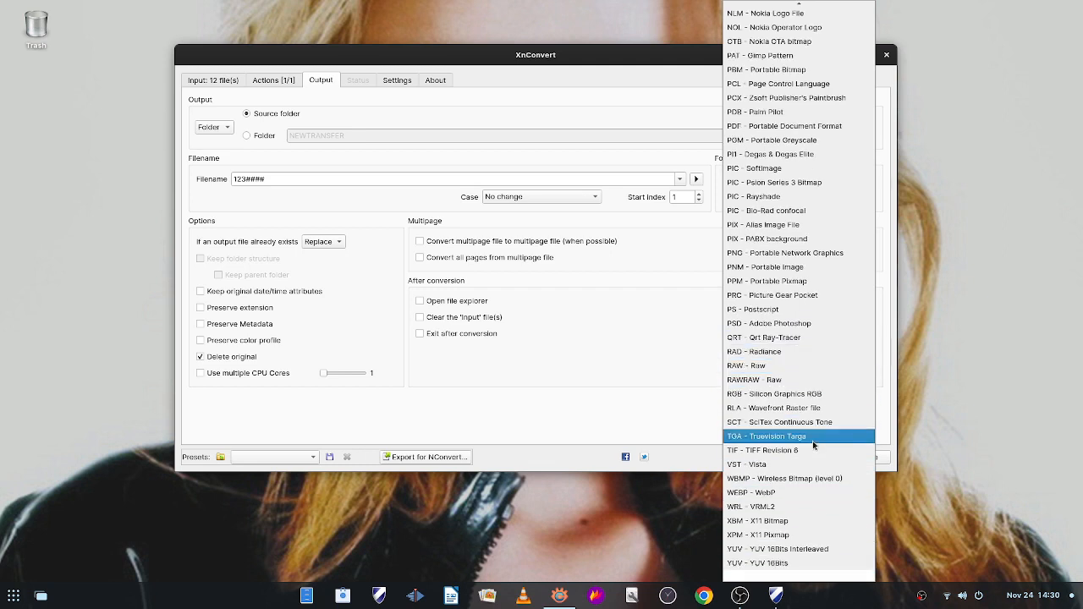
pyautogui.click(812, 441)
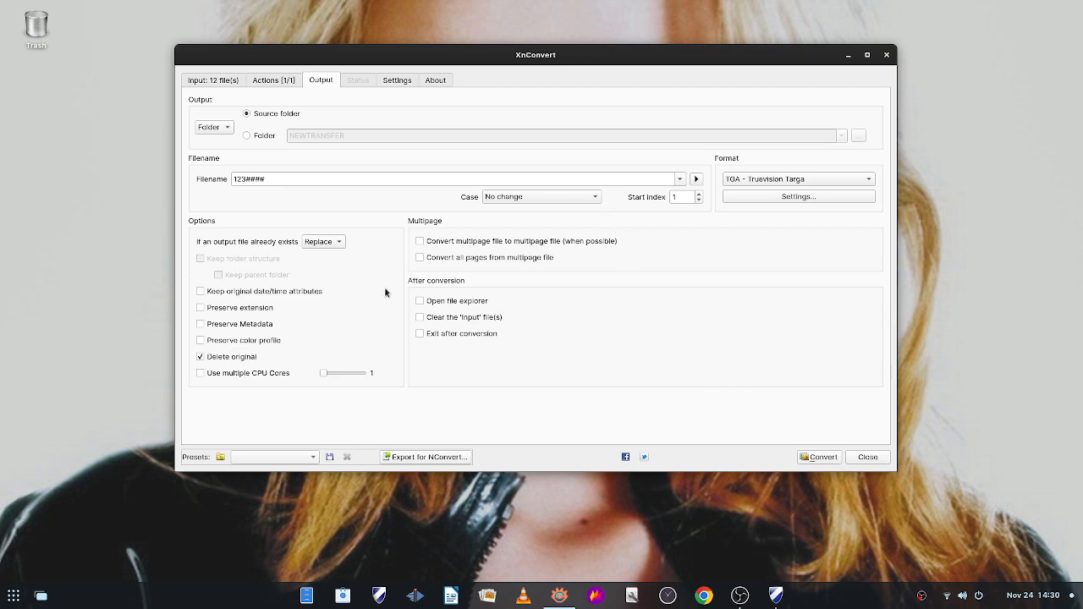
pyautogui.click(868, 457)
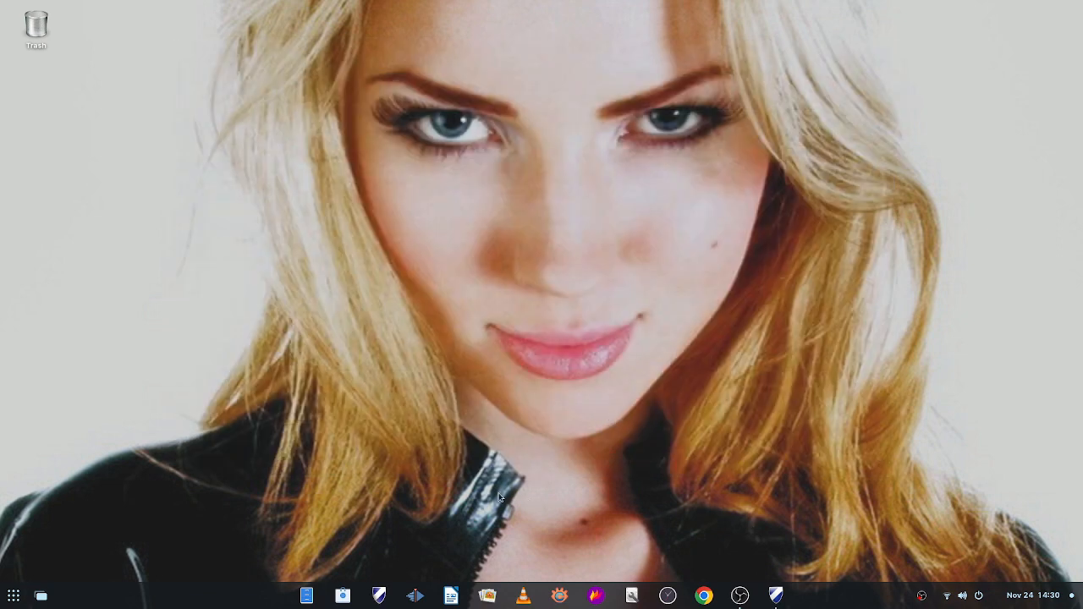
# Bring up OBS Studio to view its scene, sources and audio mixer, and minimize it.
pyautogui.click(739, 596)
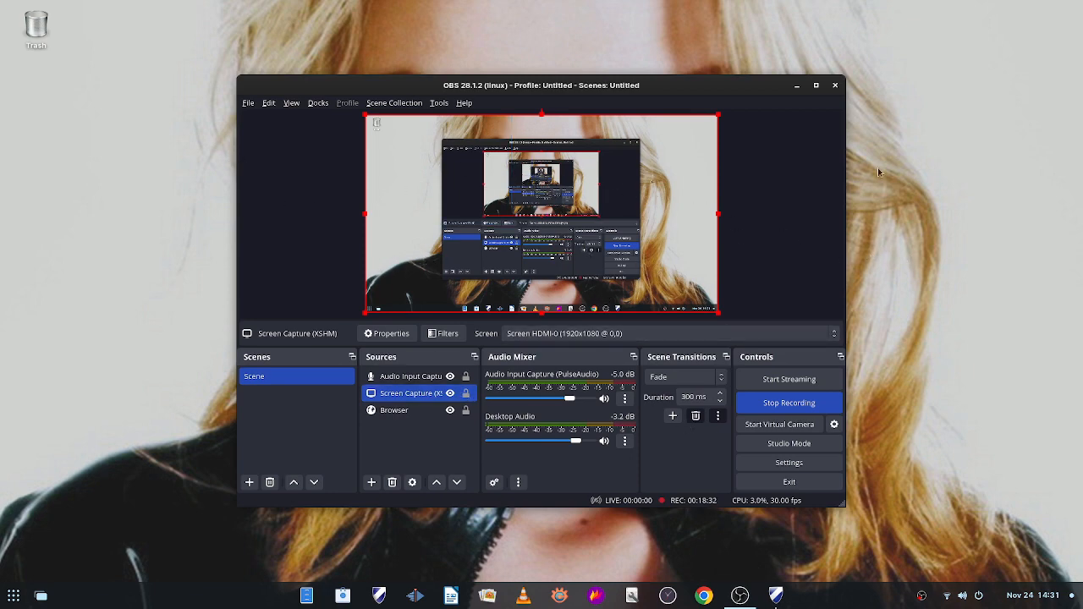
pyautogui.click(796, 85)
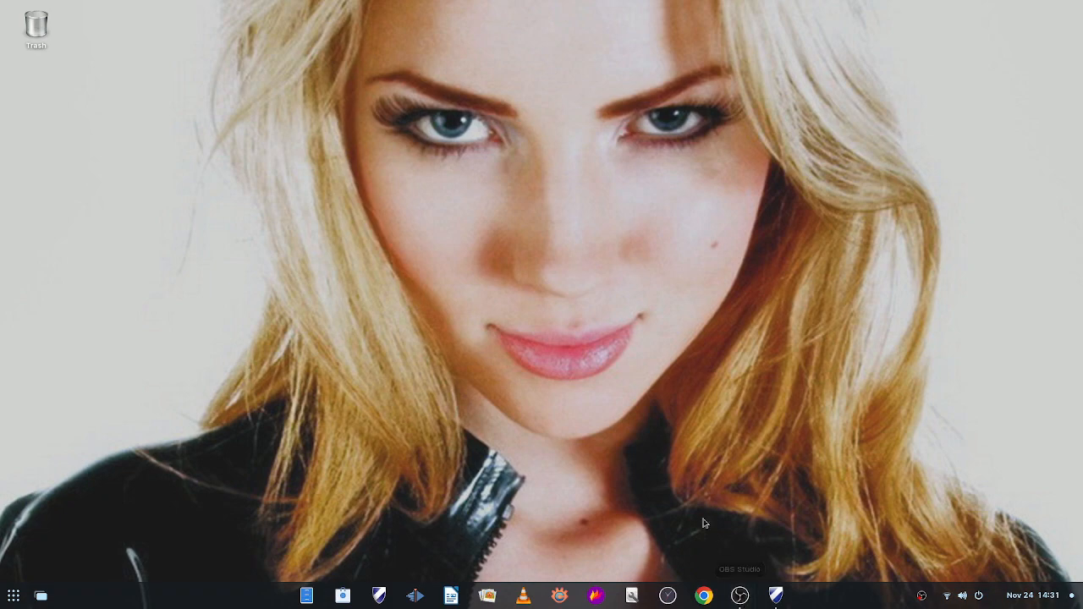
# Browse the application grid, launch VLC media player, and open its audio equalizer.
pyautogui.click(14, 595)
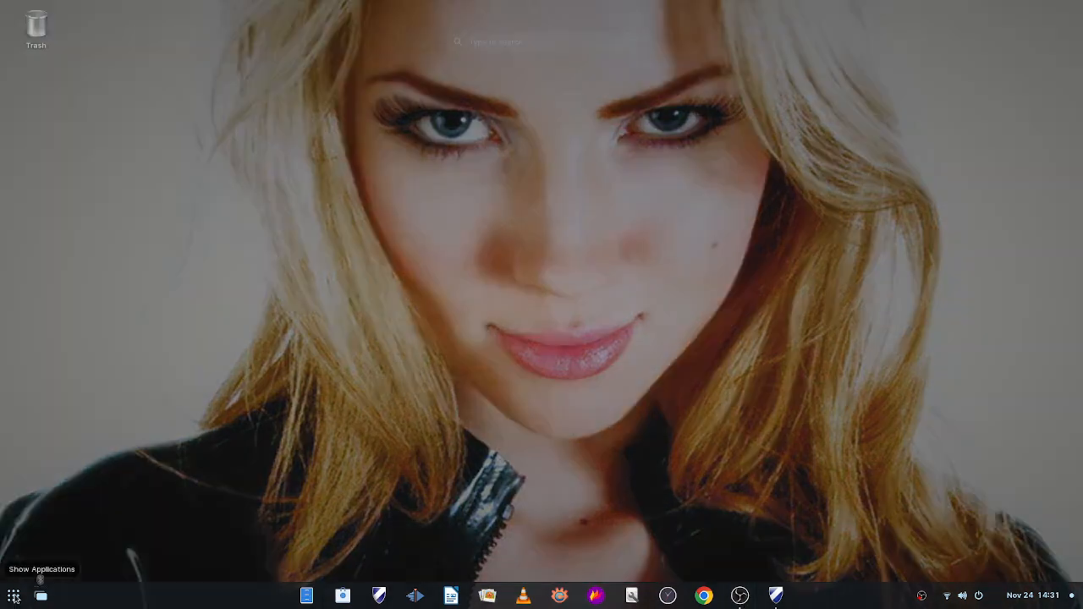
pyautogui.scroll(-2, 655, 418)
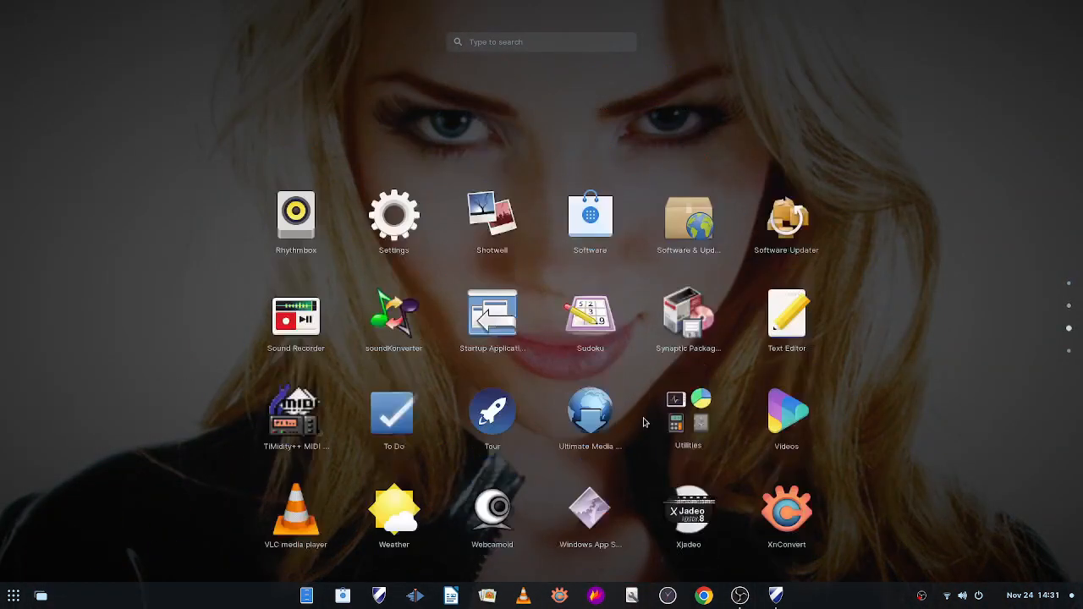
pyautogui.scroll(-1, 637, 419)
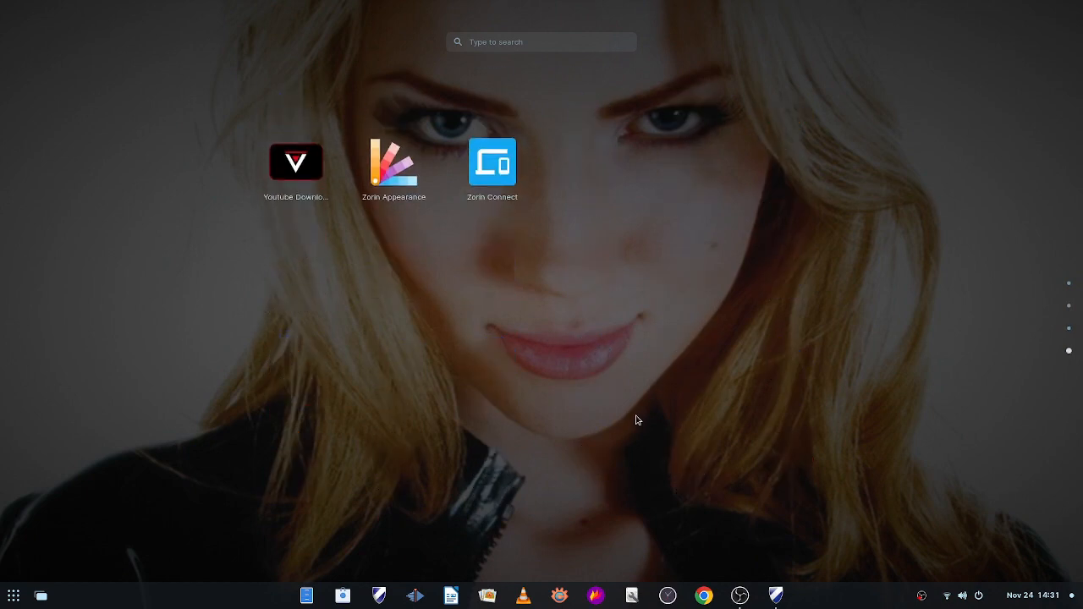
pyautogui.scroll(1, 637, 420)
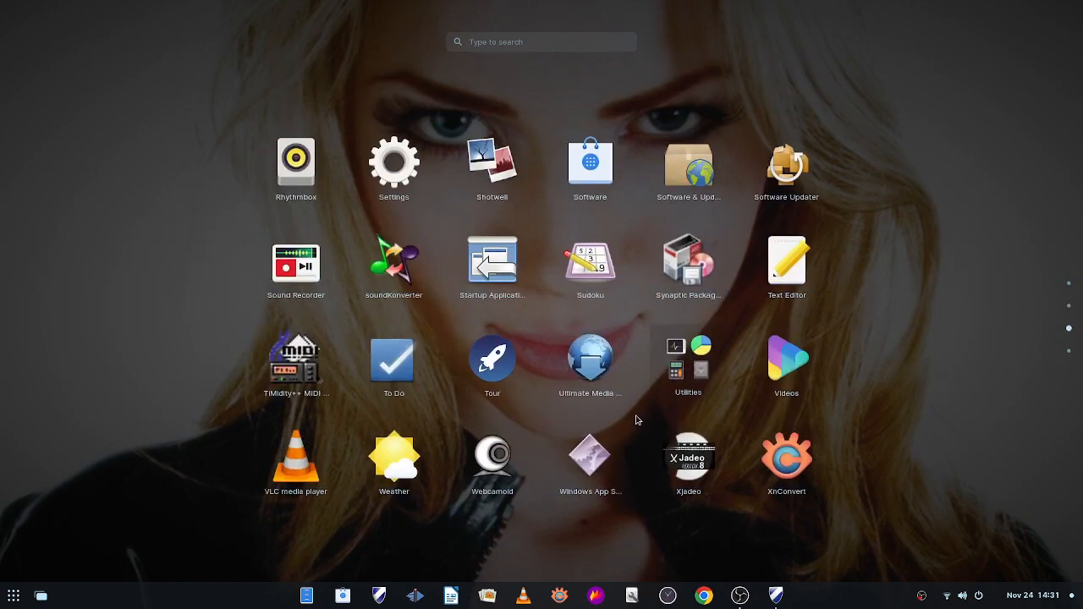
pyautogui.click(295, 462)
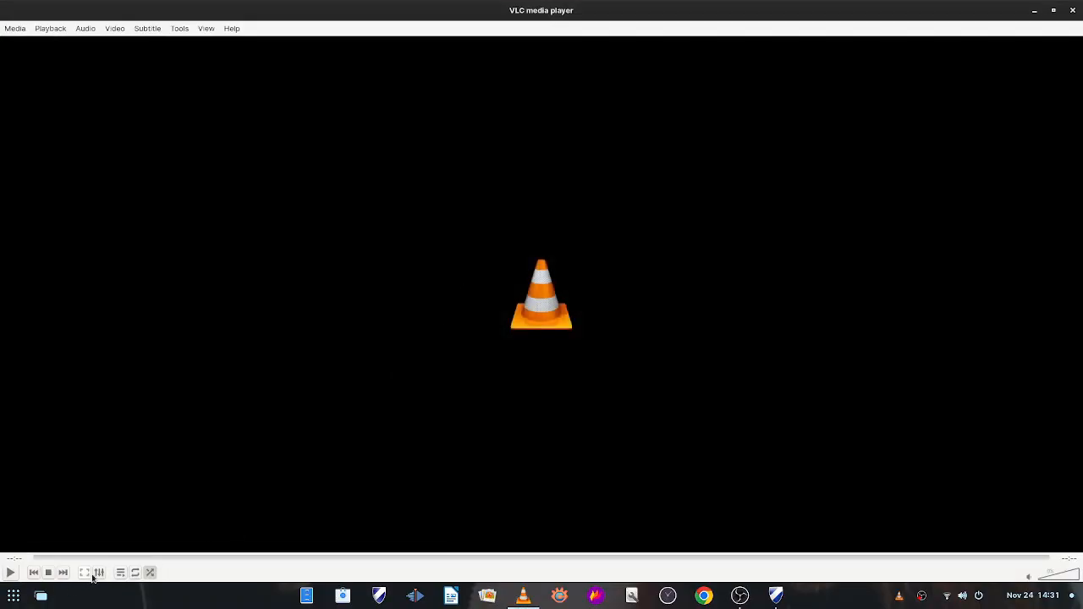
pyautogui.click(99, 571)
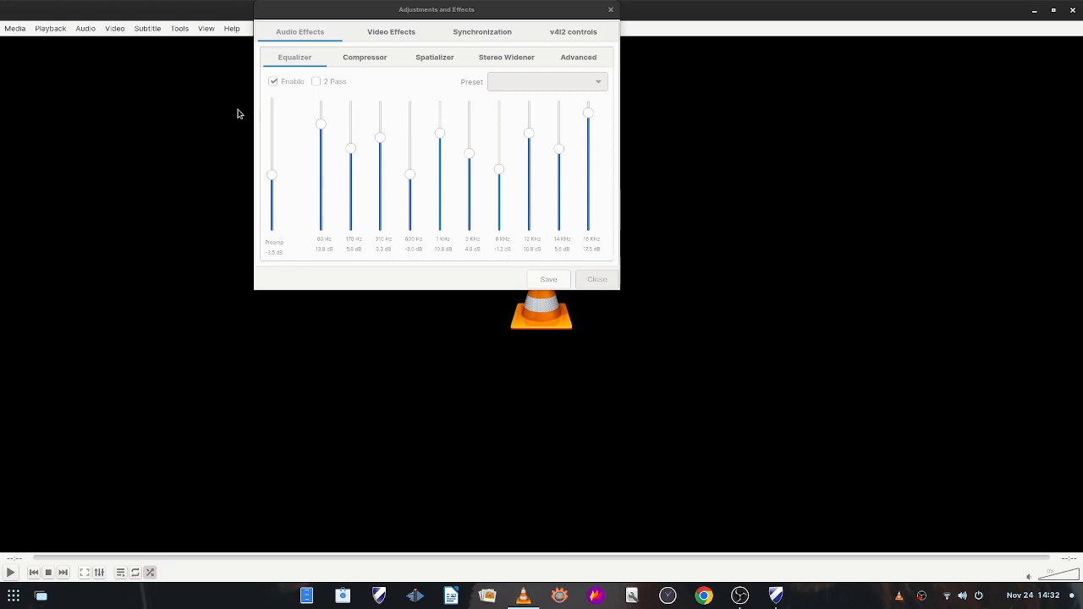
# Close the effects dialog, play the PROJECT3A directory from Videos, and stop playback before closing VLC.
pyautogui.click(611, 10)
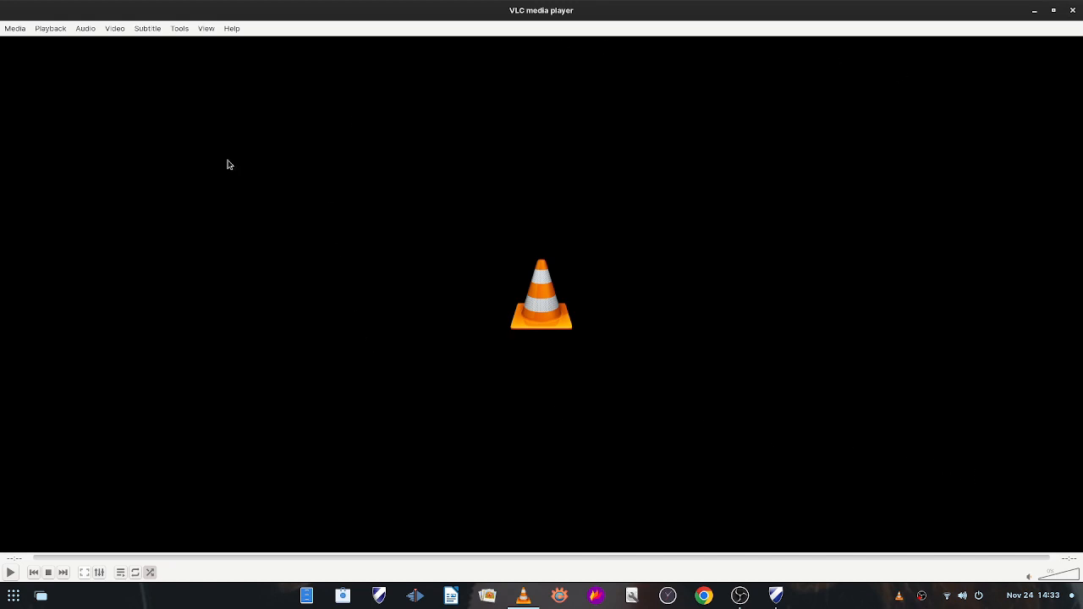
pyautogui.click(15, 31)
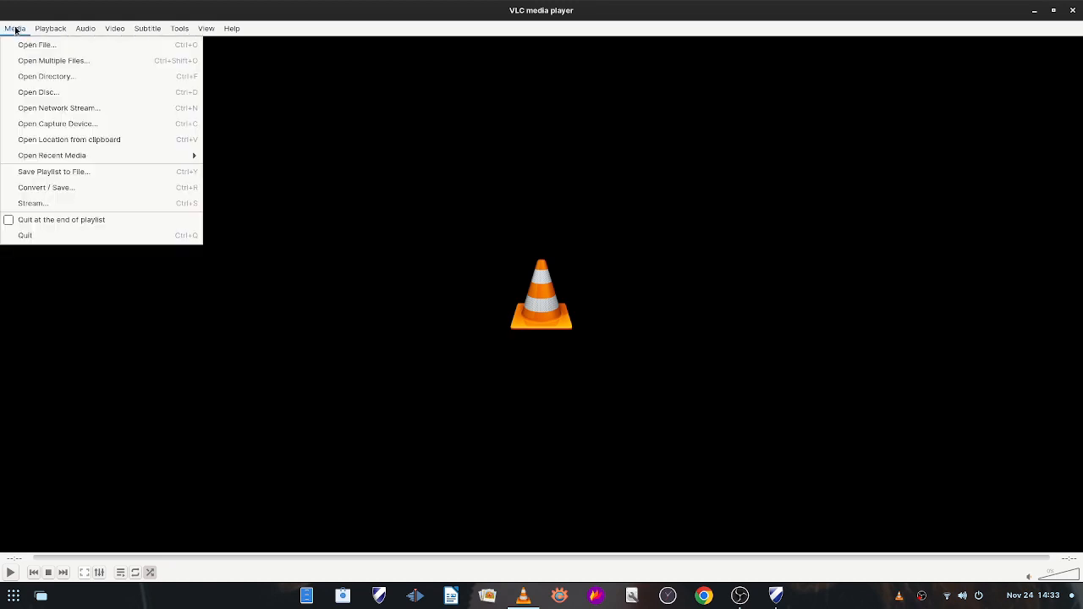
pyautogui.click(21, 79)
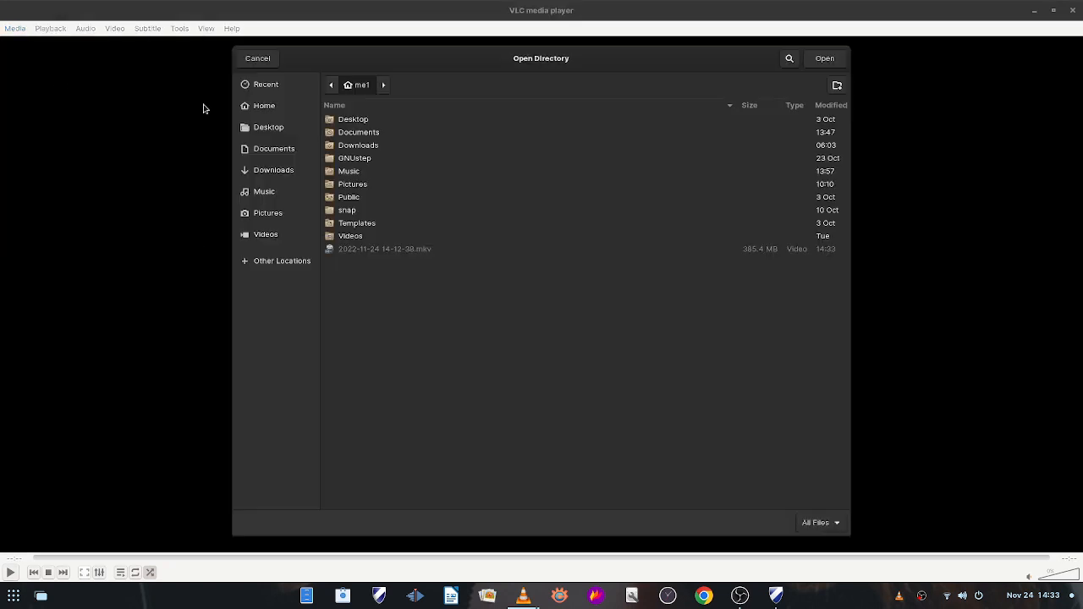
pyautogui.click(286, 213)
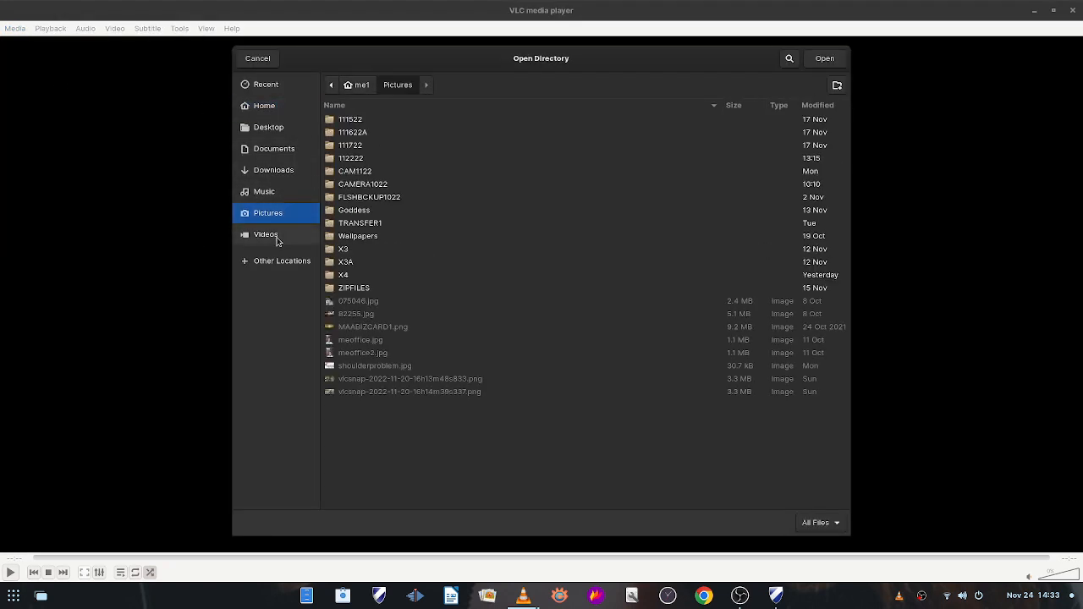
pyautogui.click(273, 235)
pyautogui.click(363, 199)
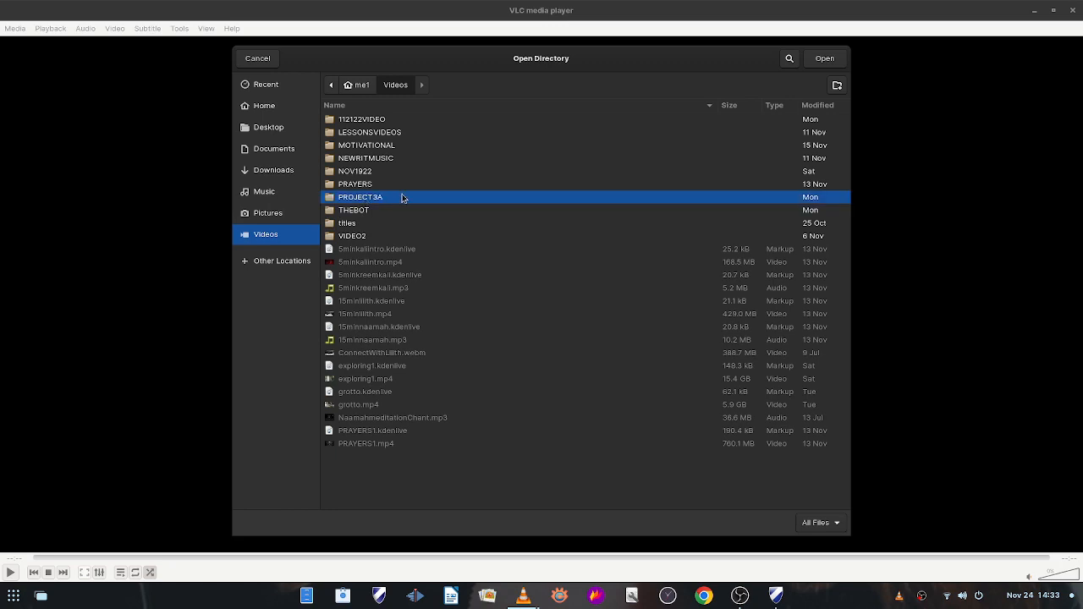
pyautogui.click(828, 60)
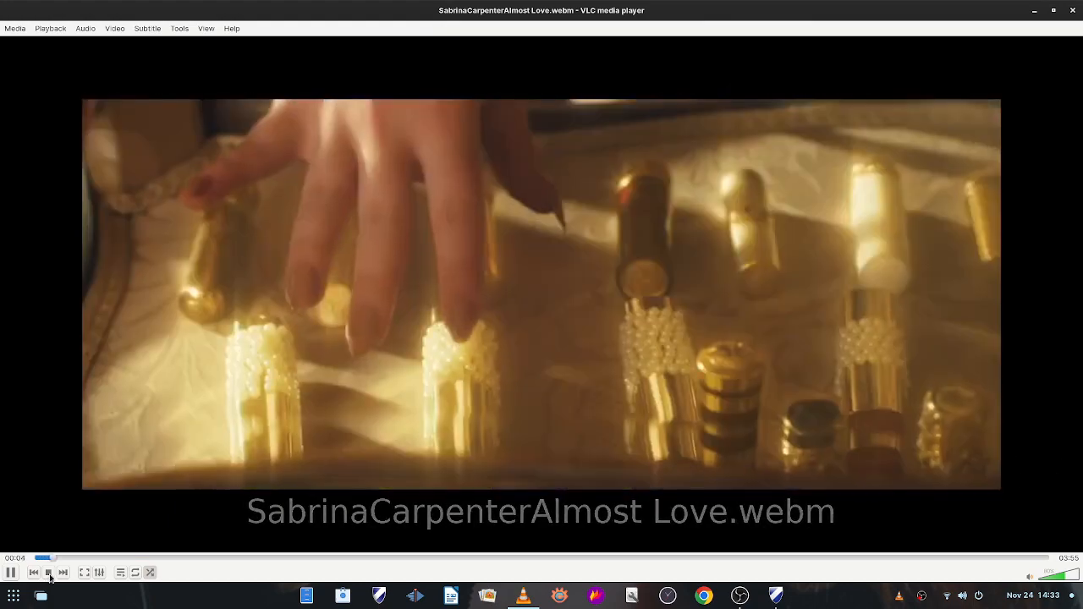
pyautogui.click(48, 572)
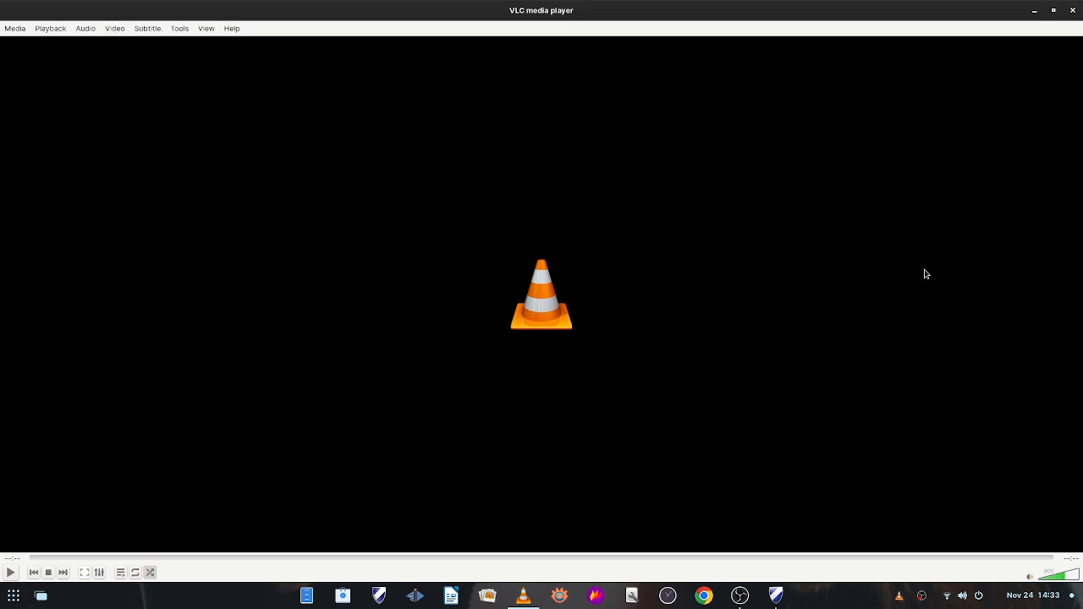
pyautogui.click(1072, 11)
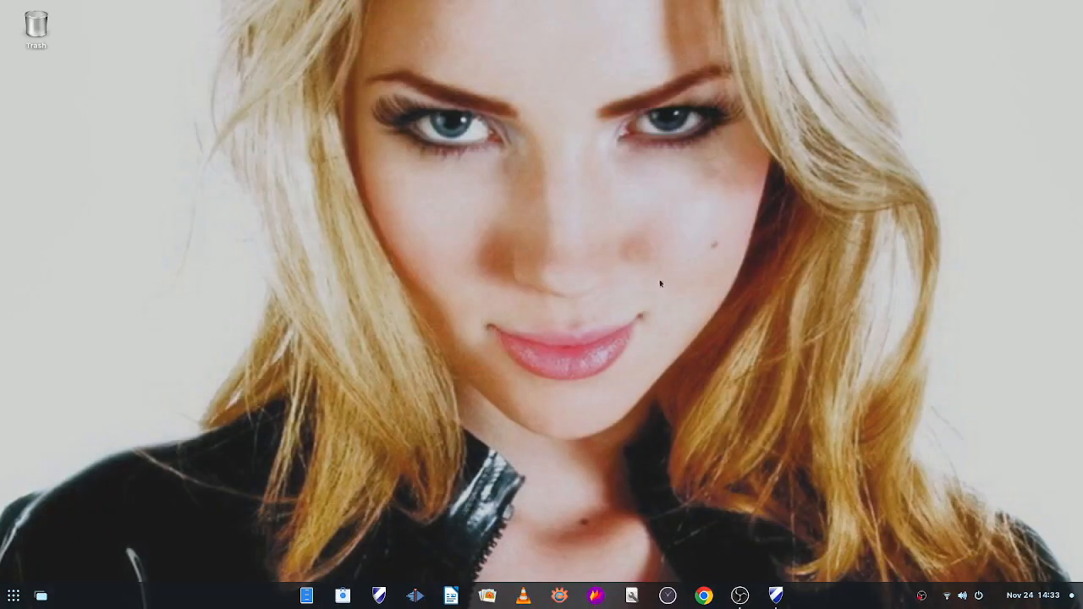
# Launch gThumb, look through the thumbnails of the Goddess folder, and close it.
pyautogui.click(488, 596)
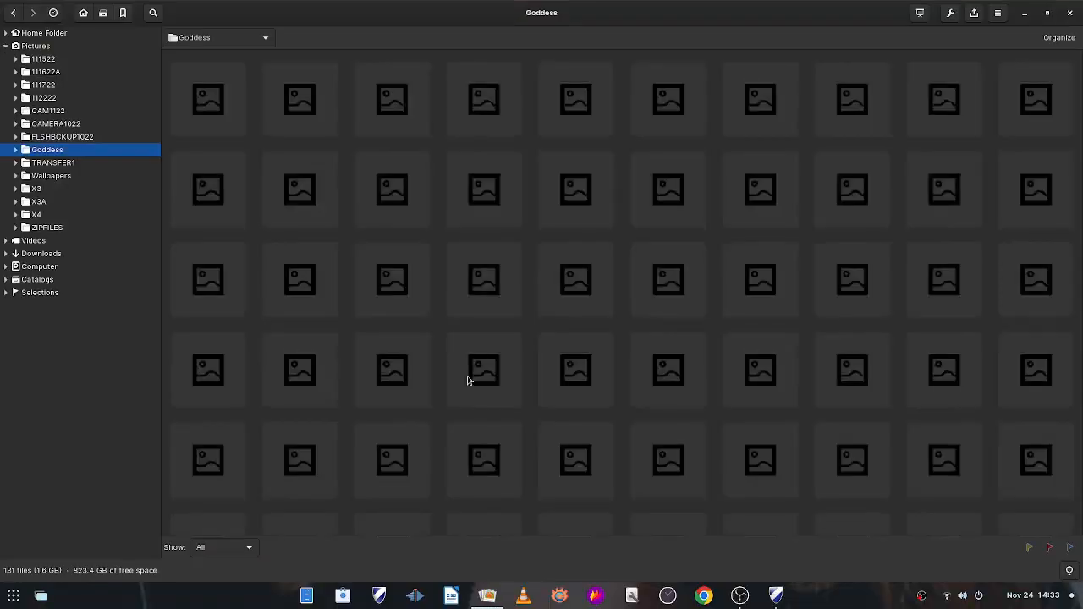
pyautogui.scroll(-10, 936, 339)
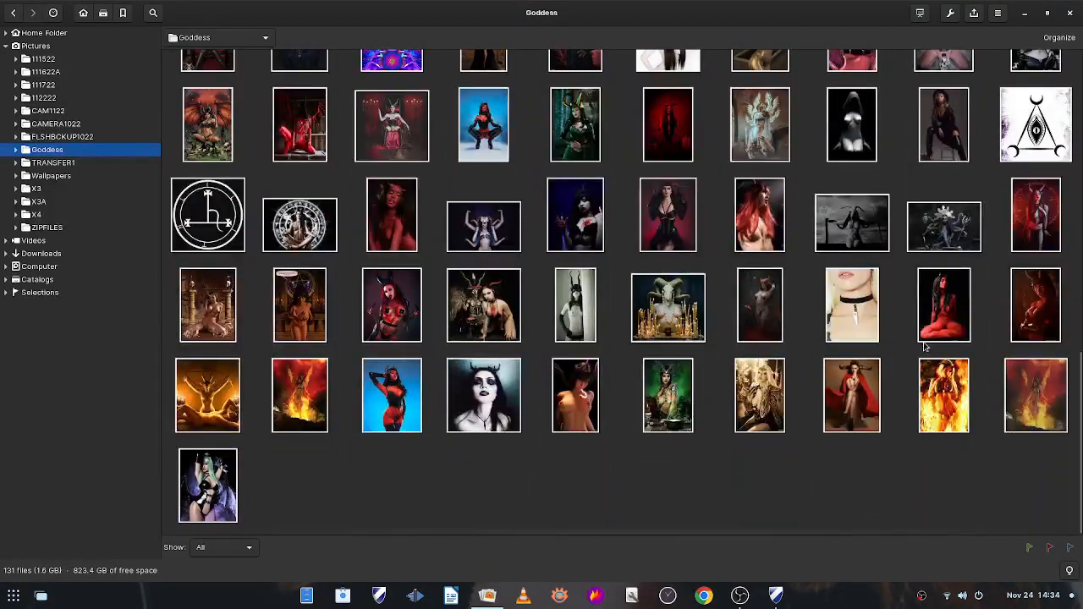
pyautogui.scroll(10, 922, 344)
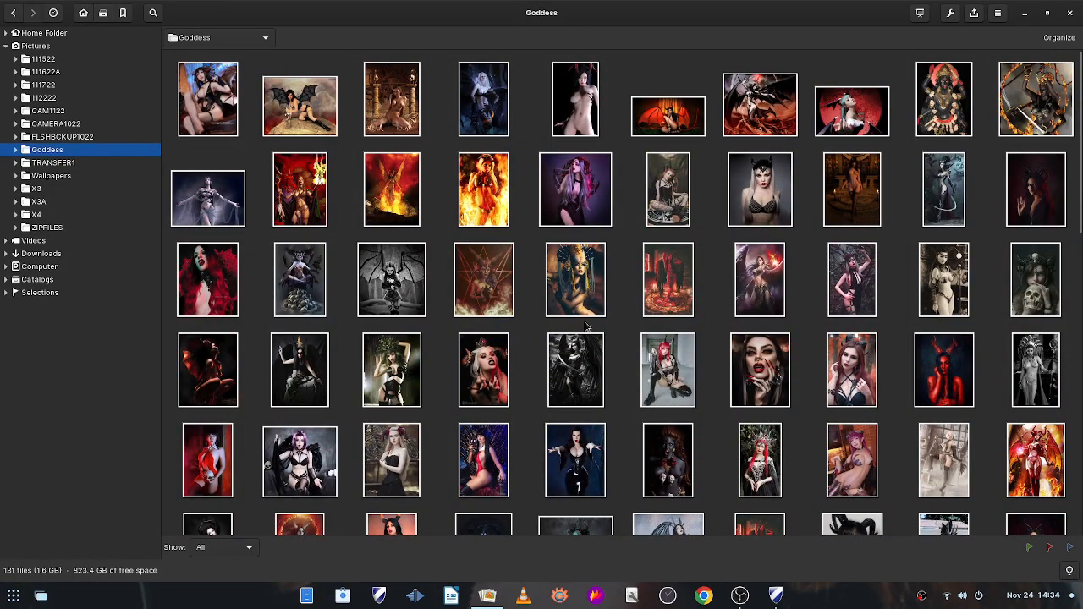
pyautogui.scroll(-5, 563, 340)
pyautogui.scroll(10, 564, 343)
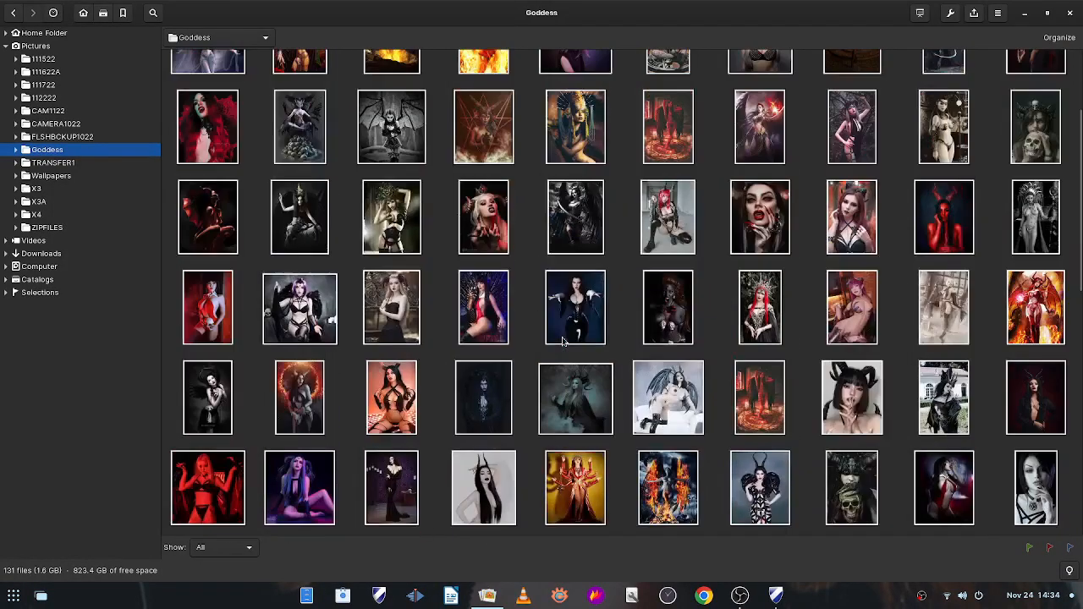
pyautogui.click(1067, 13)
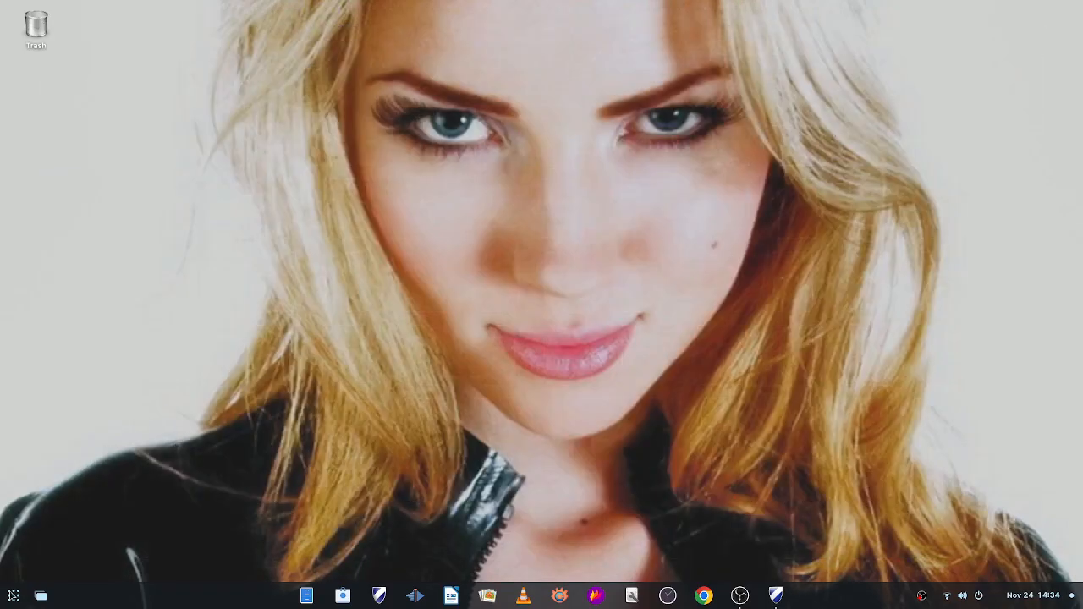
# Launch GNU Image Manipulation Program from the application grid, view its workspace, and close it.
pyautogui.click(14, 596)
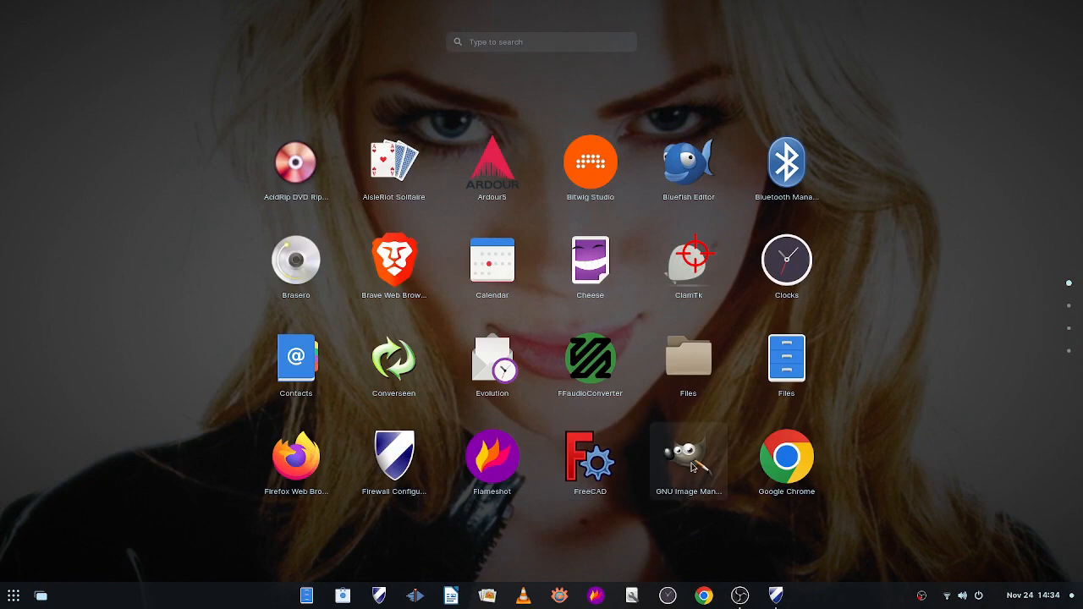
pyautogui.click(688, 461)
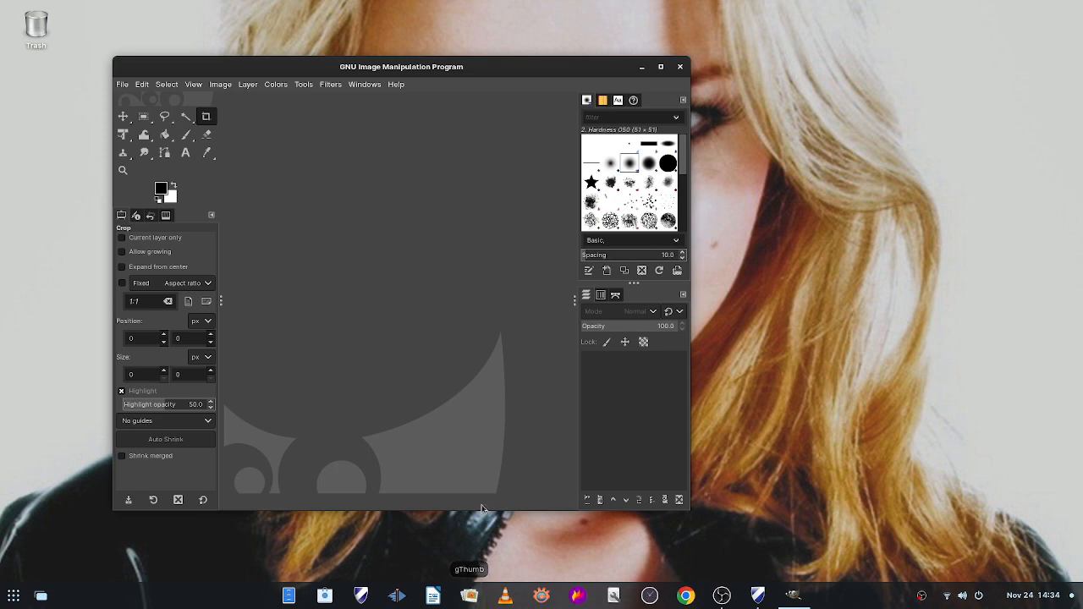
pyautogui.click(680, 66)
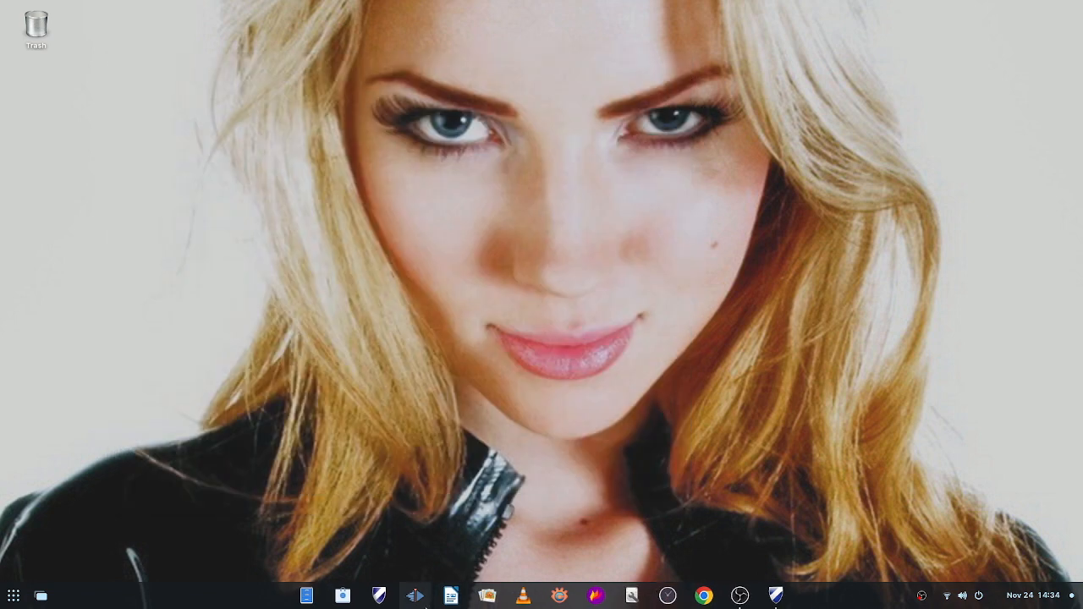
# Reopen gThumb, run a slideshow of the Goddess folder, and exit both the slideshow and the program.
pyautogui.click(488, 595)
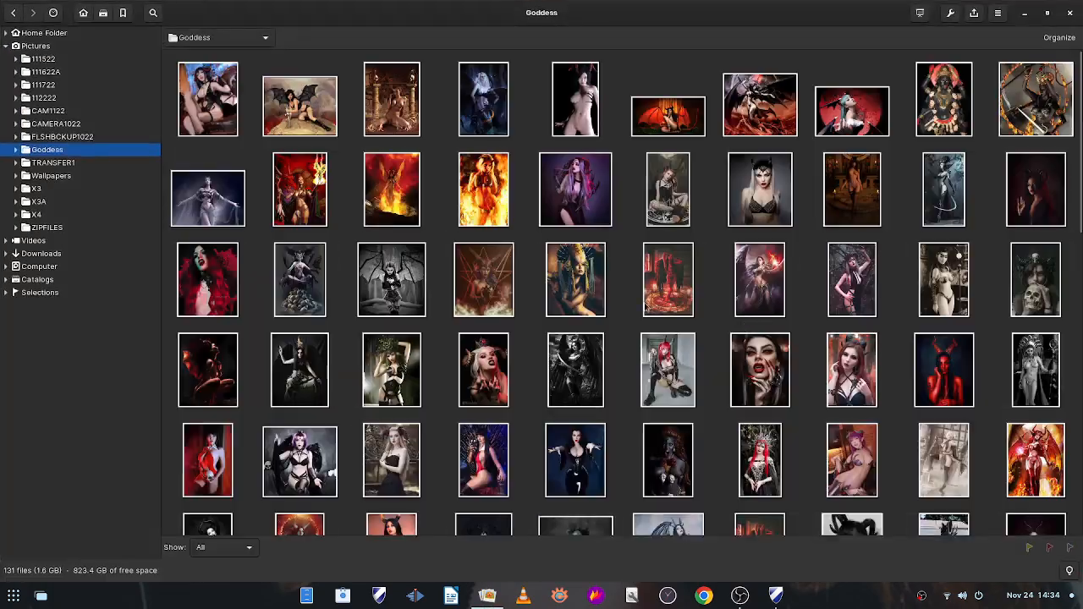
pyautogui.click(920, 11)
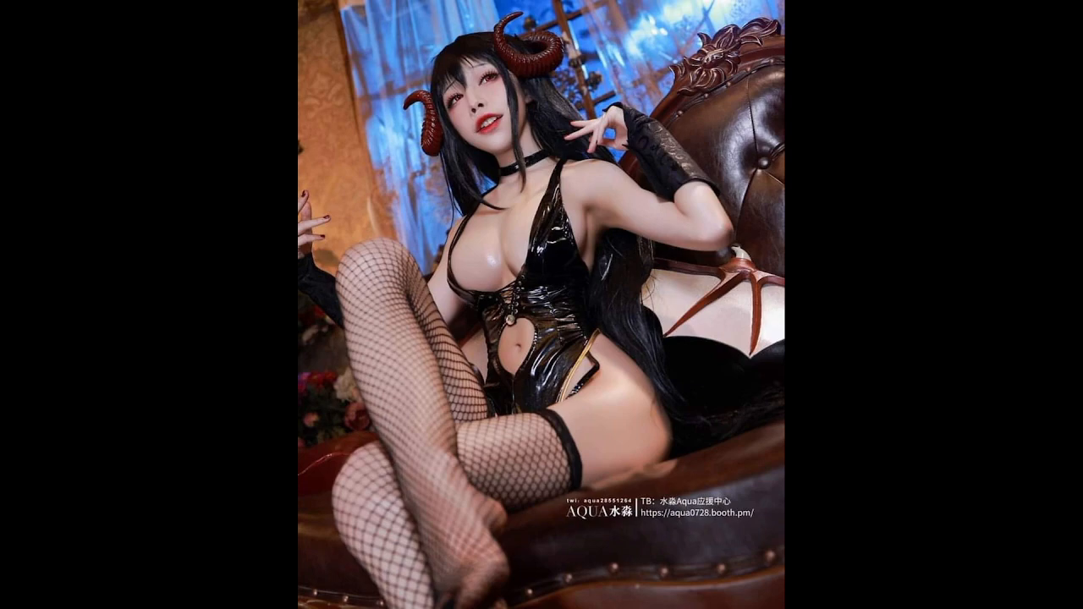
pyautogui.press('Escape')
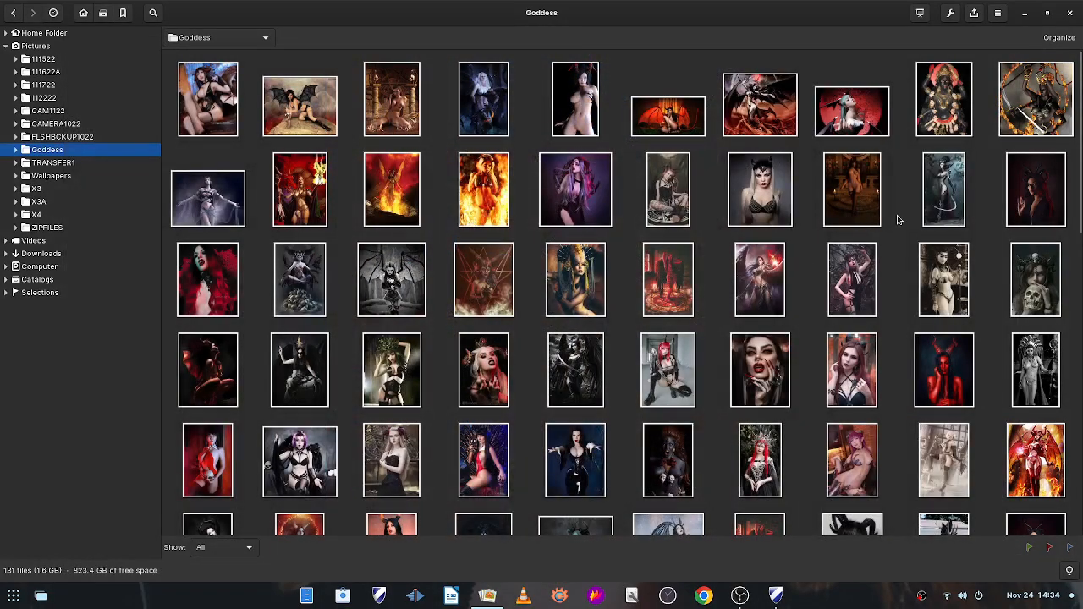
pyautogui.click(1069, 12)
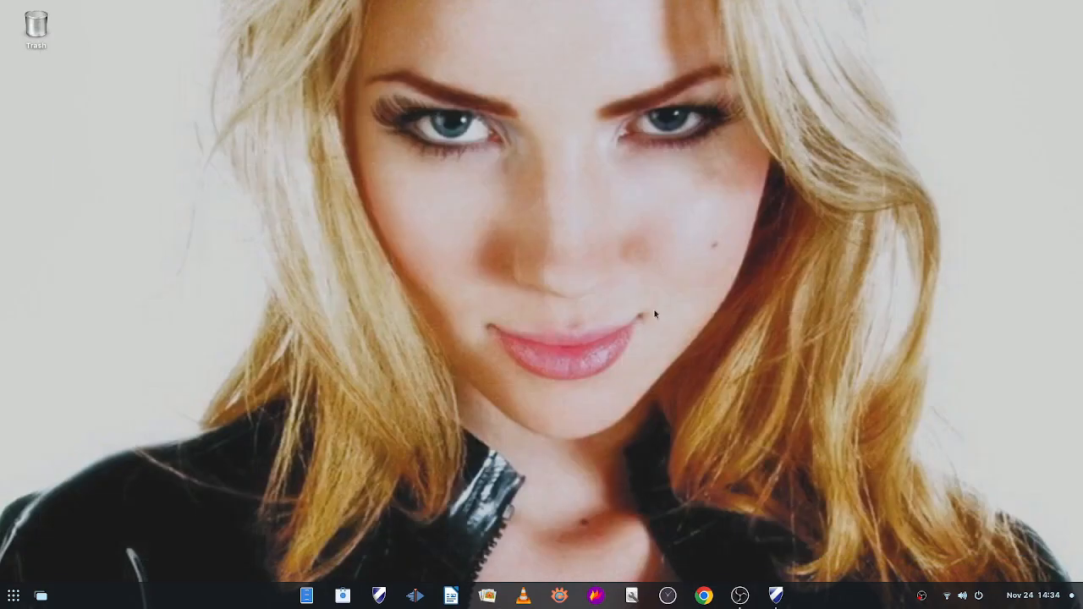
# Browse the application grid, launch OpenShot Video Editor to view its empty project, and close it.
pyautogui.click(14, 595)
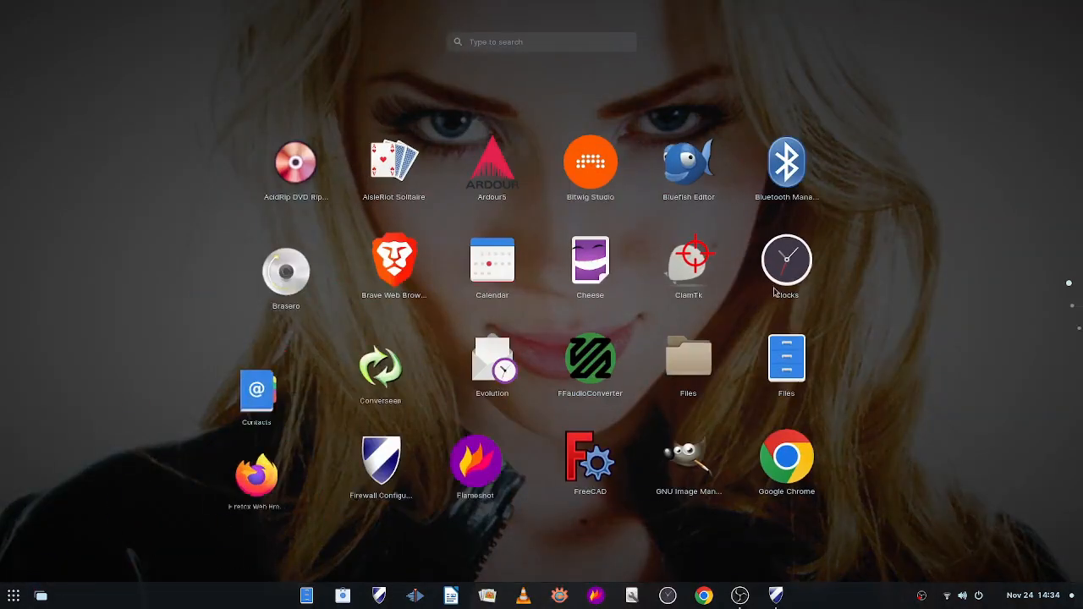
pyautogui.scroll(-2, 681, 338)
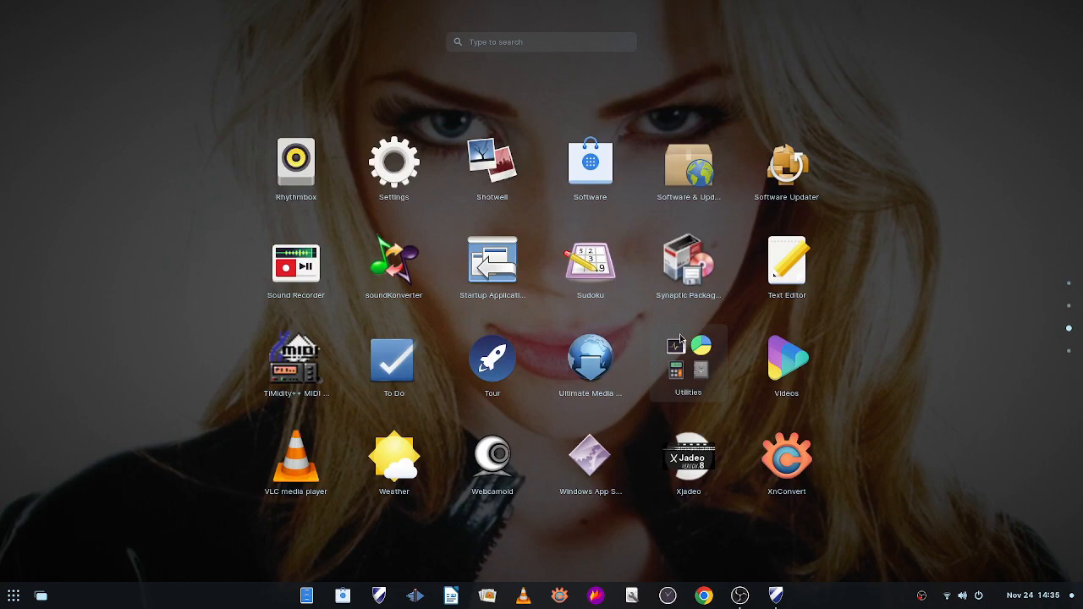
pyautogui.scroll(-1, 681, 338)
pyautogui.scroll(1, 681, 339)
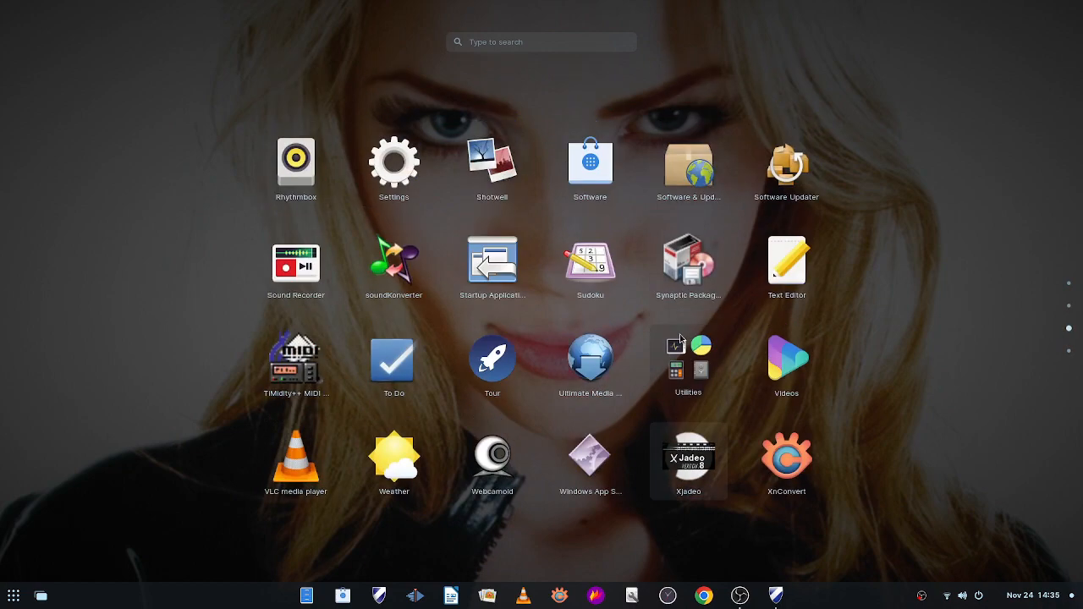
pyautogui.scroll(1, 681, 339)
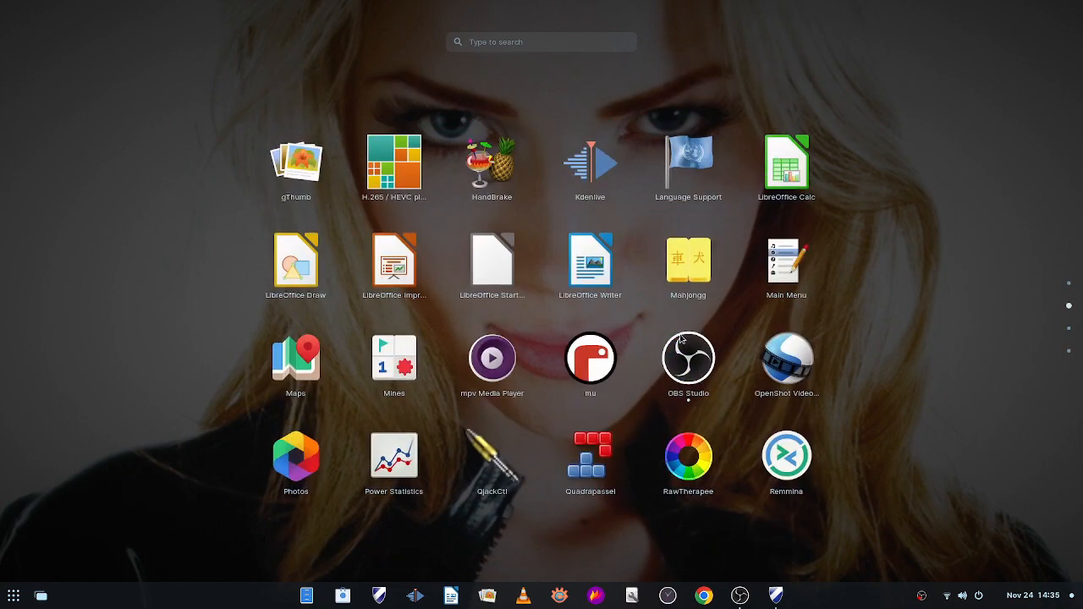
pyautogui.click(785, 371)
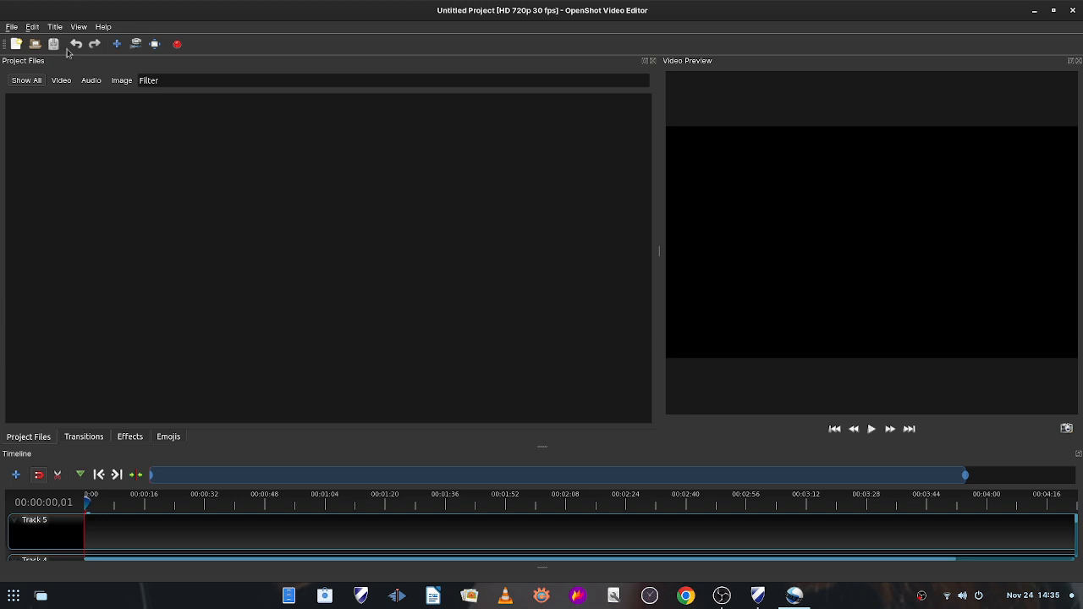
pyautogui.click(1070, 10)
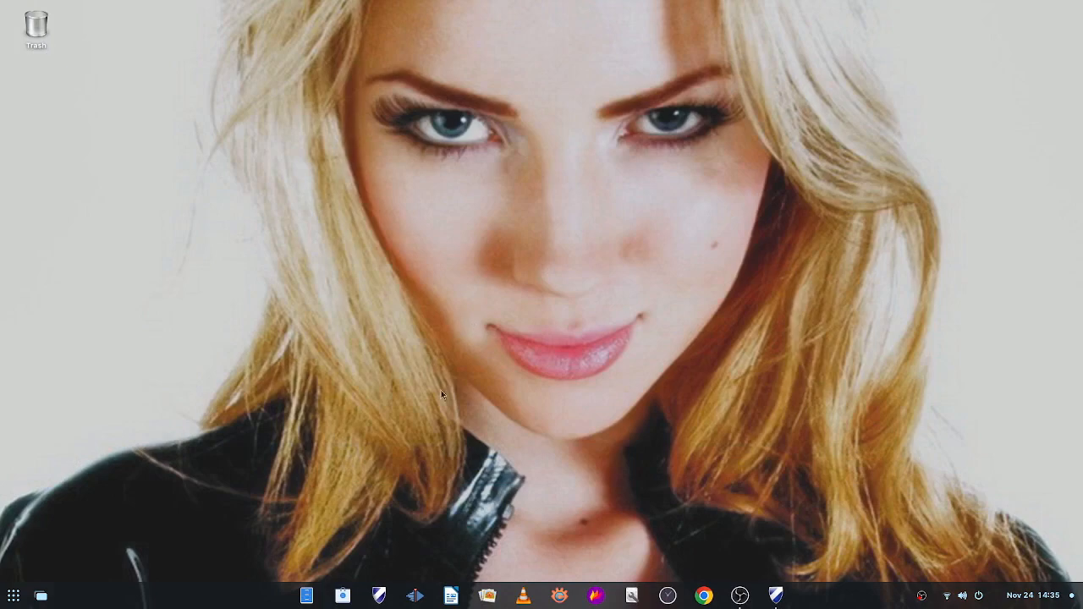
# Look through all pages of the application grid to review the installed programs.
pyautogui.click(14, 595)
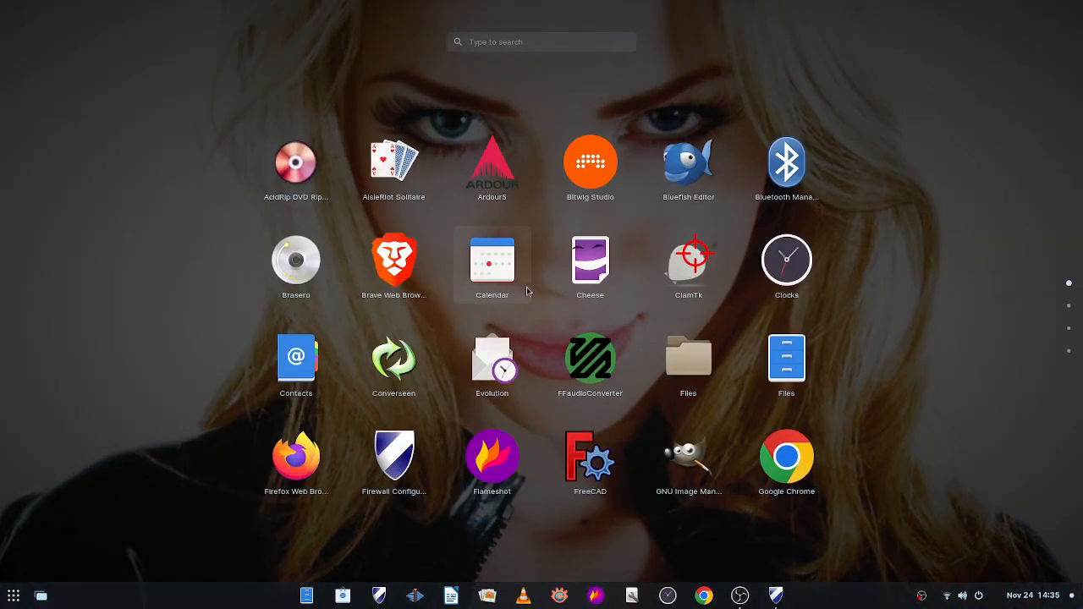
pyautogui.scroll(-1, 527, 291)
pyautogui.scroll(-1, 526, 291)
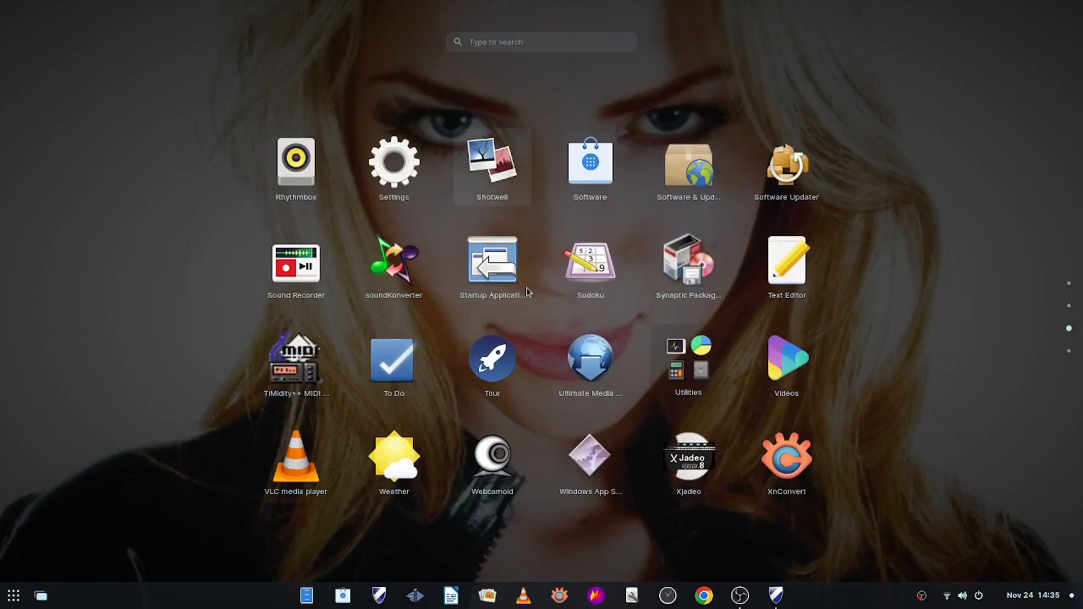
pyautogui.scroll(-1, 526, 291)
pyautogui.scroll(1, 527, 291)
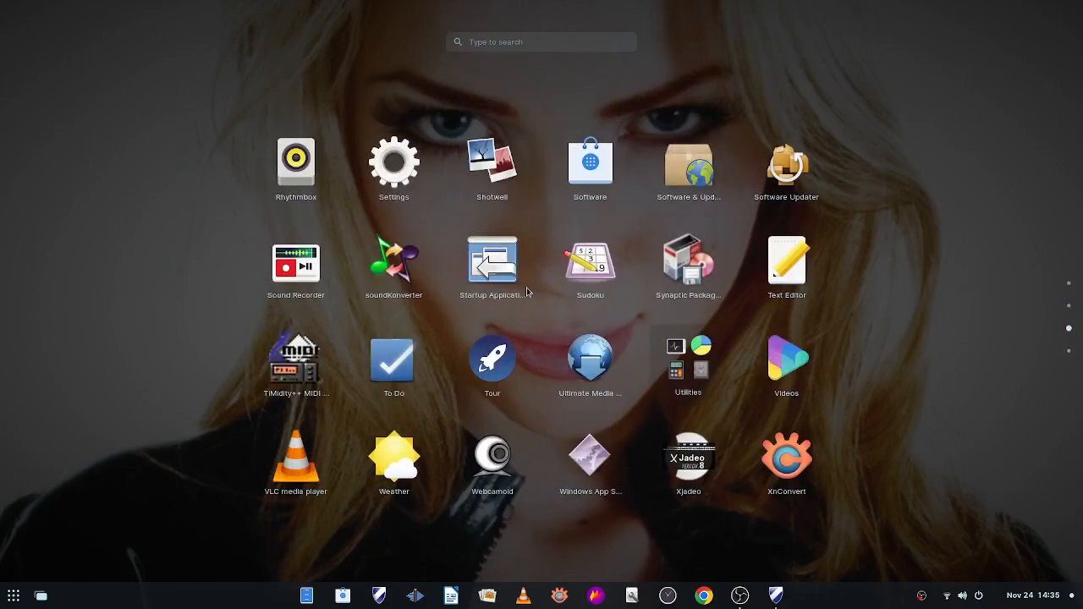
pyautogui.scroll(-1, 526, 291)
pyautogui.scroll(1, 526, 291)
pyautogui.scroll(2, 526, 291)
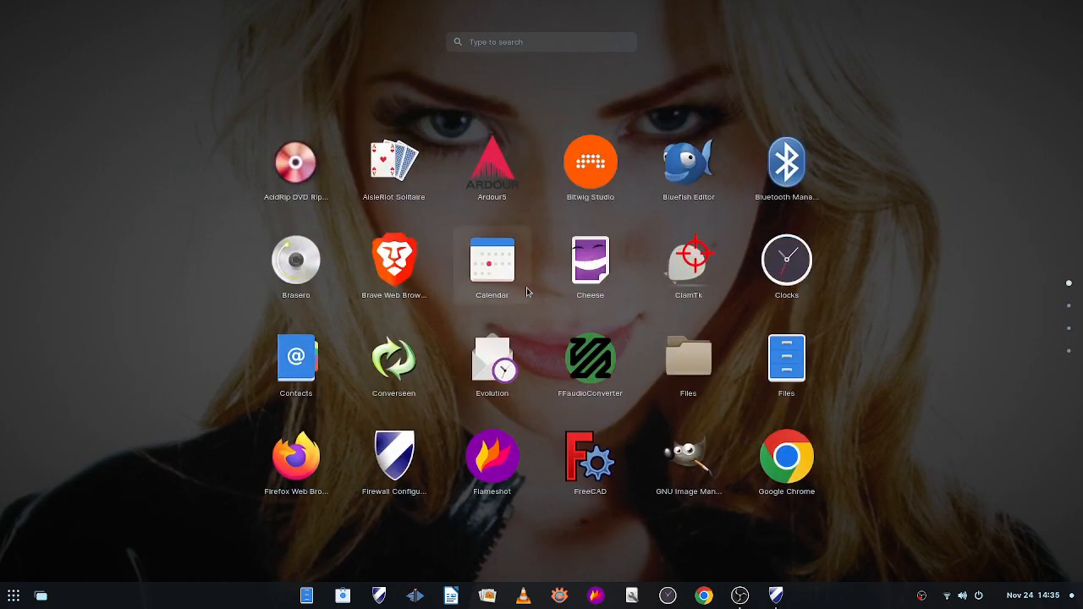
pyautogui.scroll(-1, 592, 289)
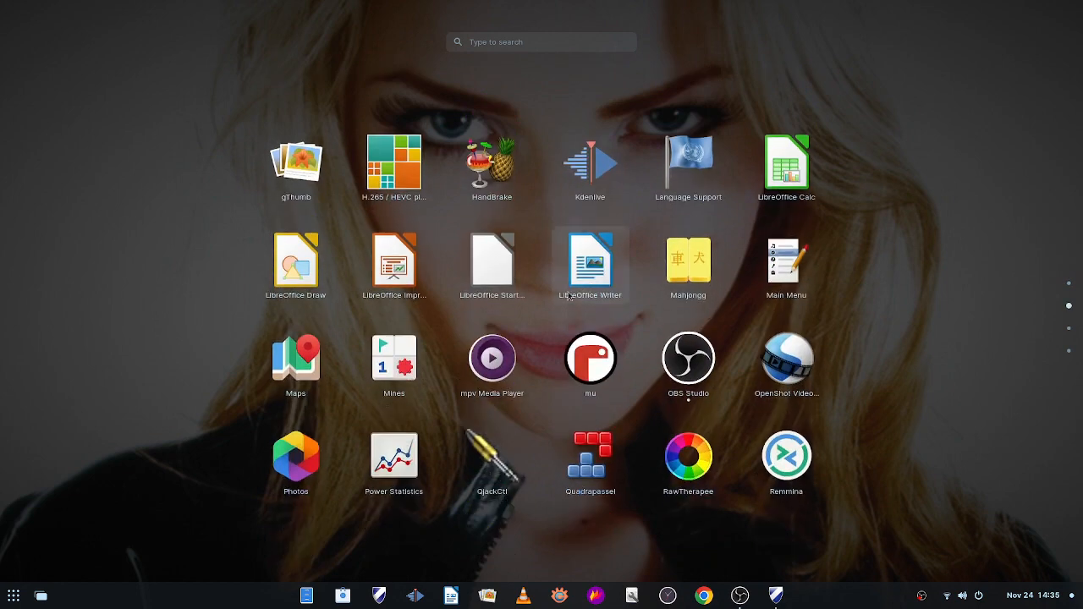
pyautogui.scroll(-1, 548, 358)
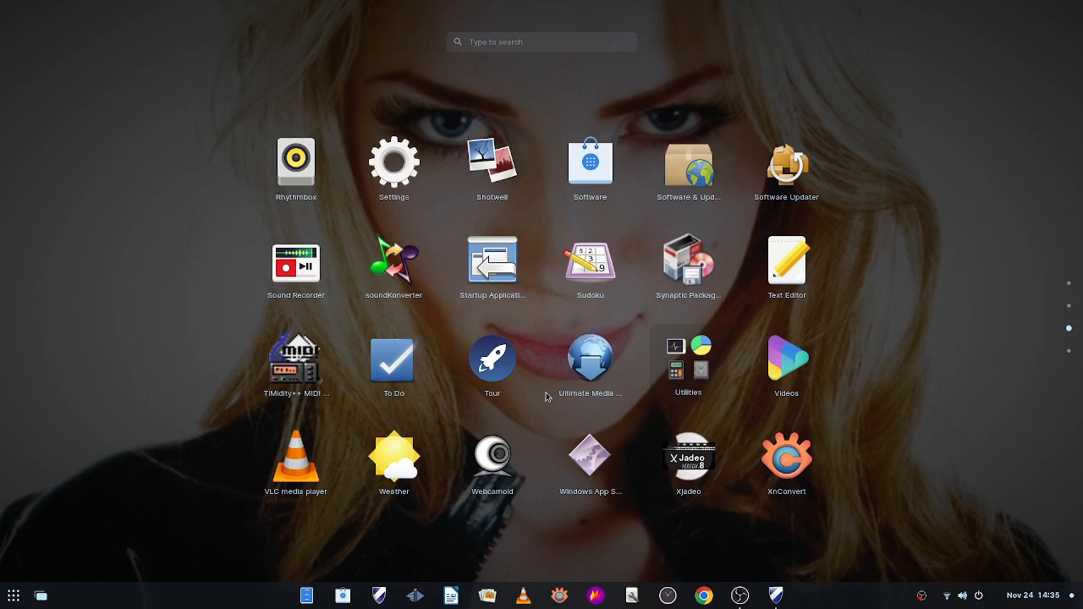
pyautogui.scroll(-1, 546, 396)
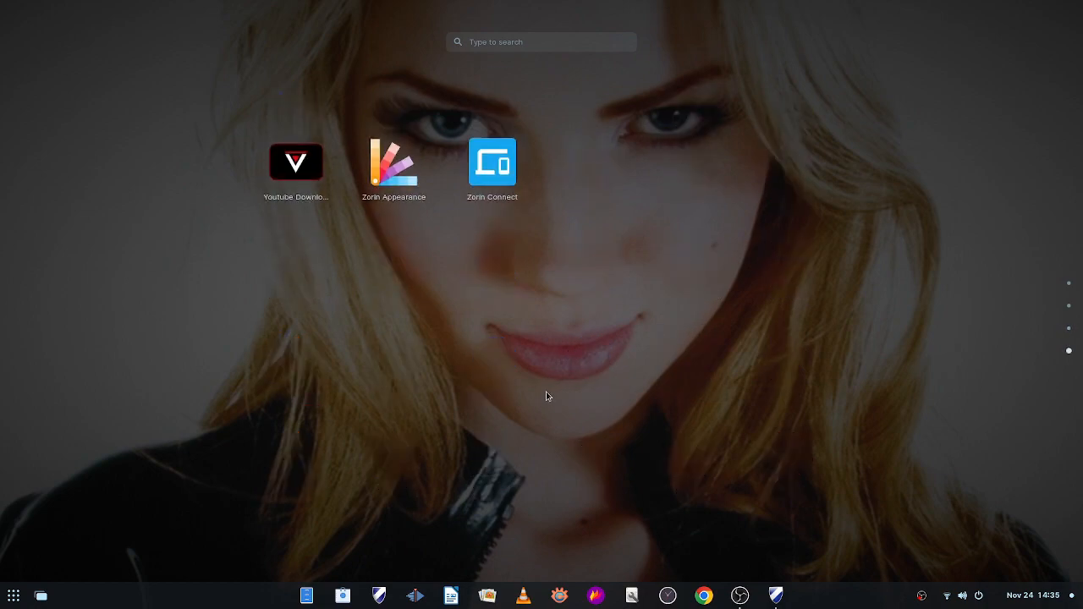
pyautogui.scroll(1, 546, 395)
pyautogui.scroll(2, 546, 395)
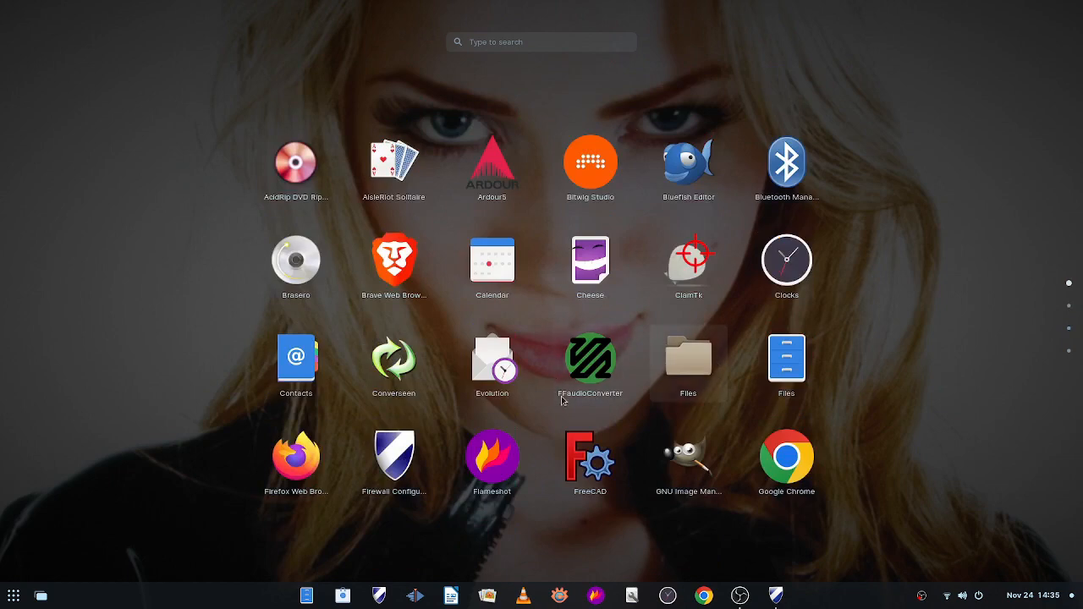
# Open the Software store, search for "shotwell", and launch Shotwell from its details page.
pyautogui.click(344, 595)
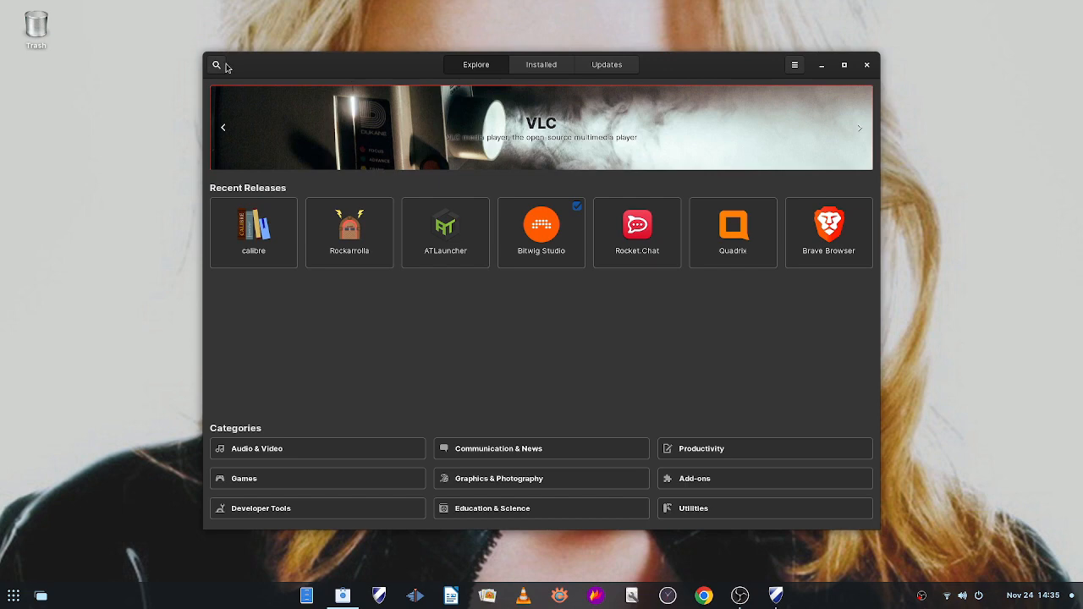
pyautogui.click(221, 65)
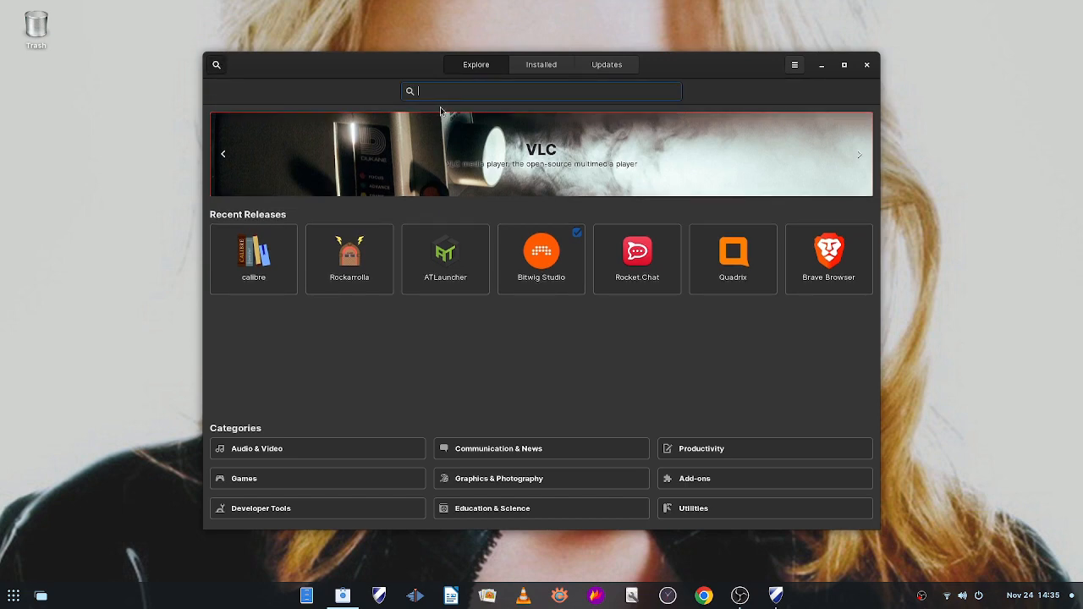
pyautogui.write('shotwell')
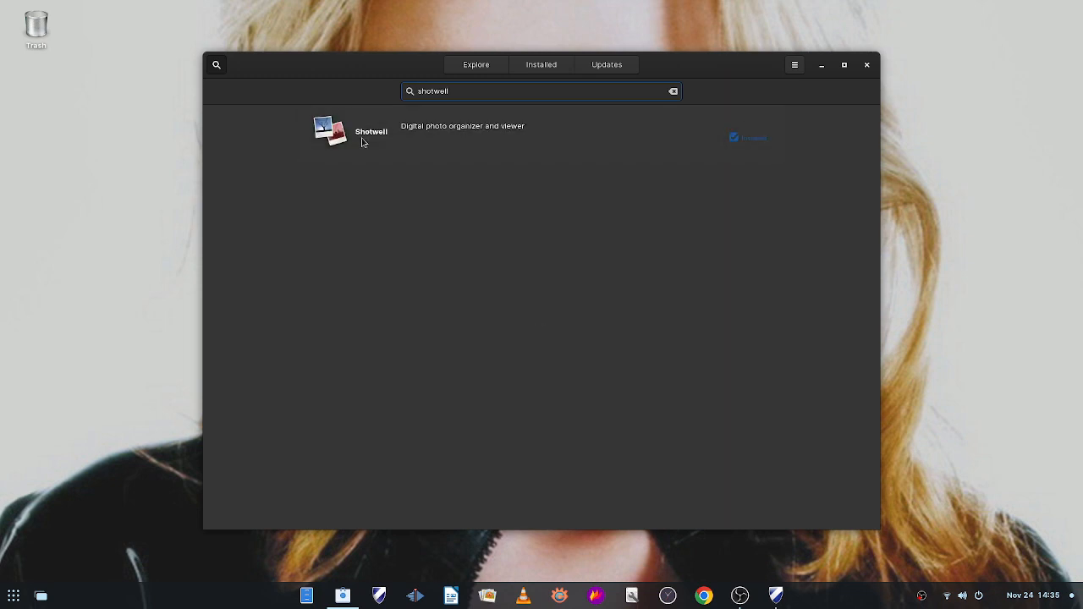
pyautogui.click(348, 135)
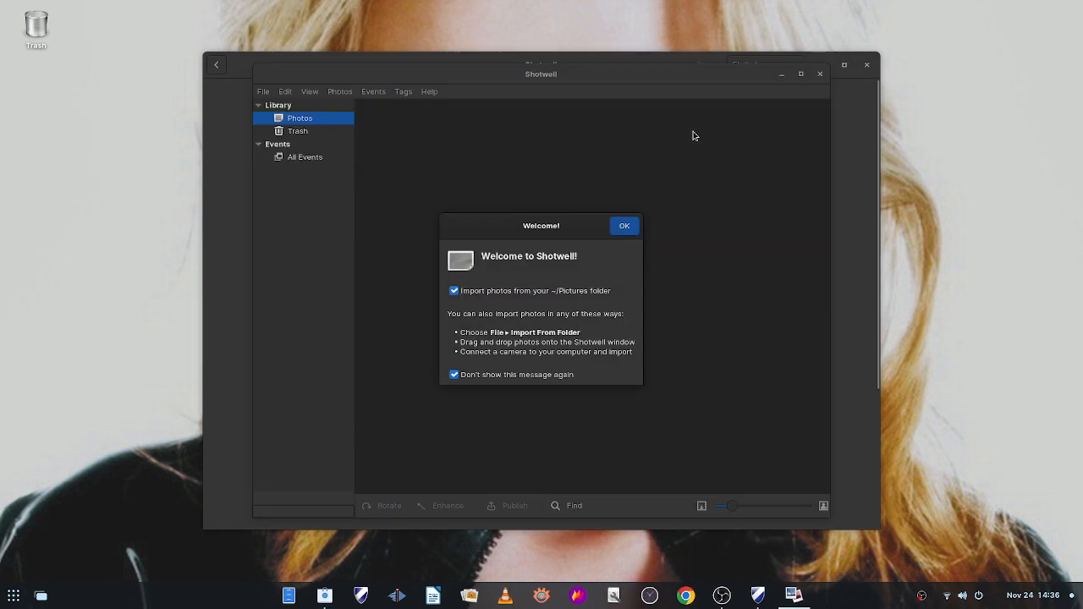
# Import the photos from the Pictures folder into Shotwell, and close both Shotwell and the Software store.
pyautogui.click(624, 226)
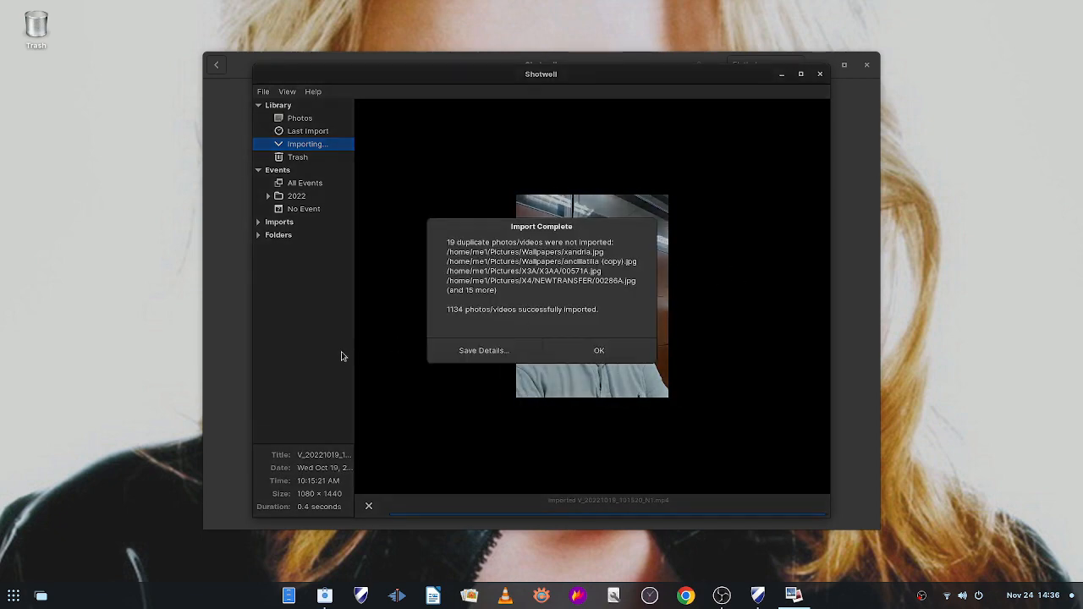
pyautogui.click(600, 350)
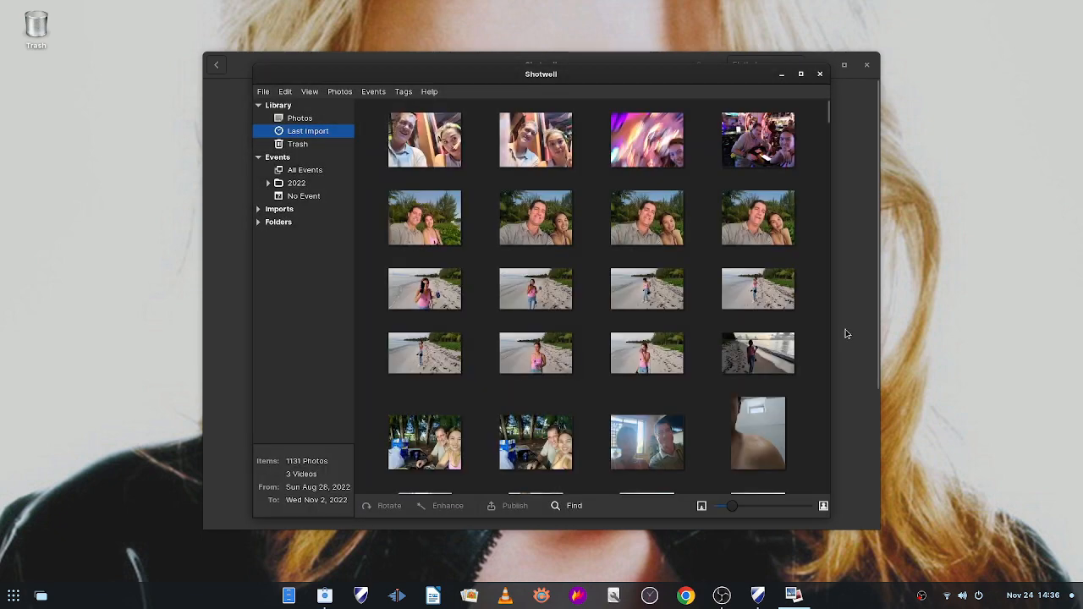
pyautogui.click(820, 74)
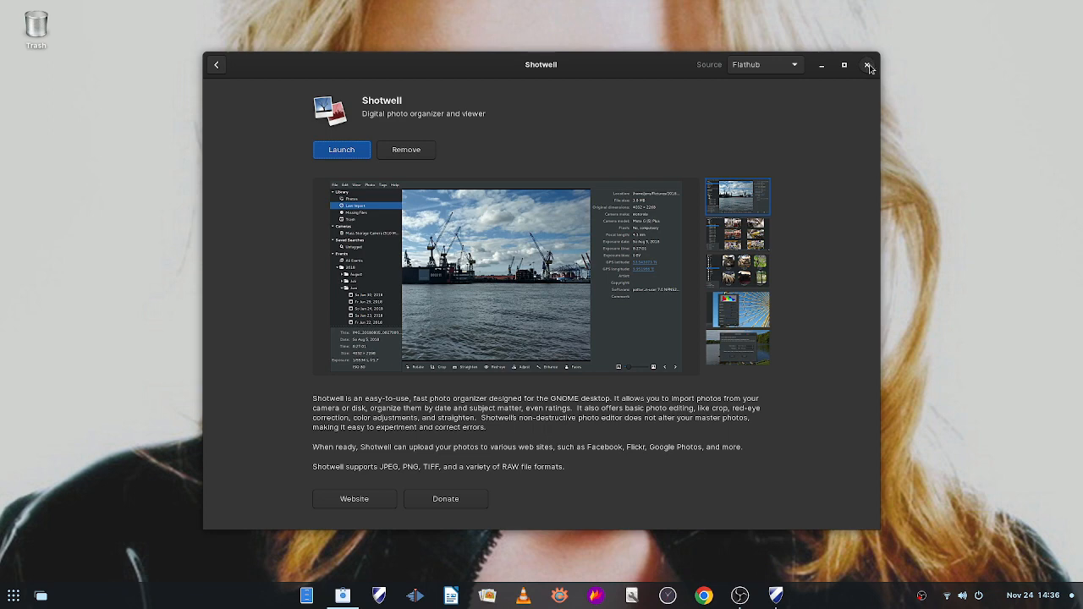
pyautogui.click(867, 65)
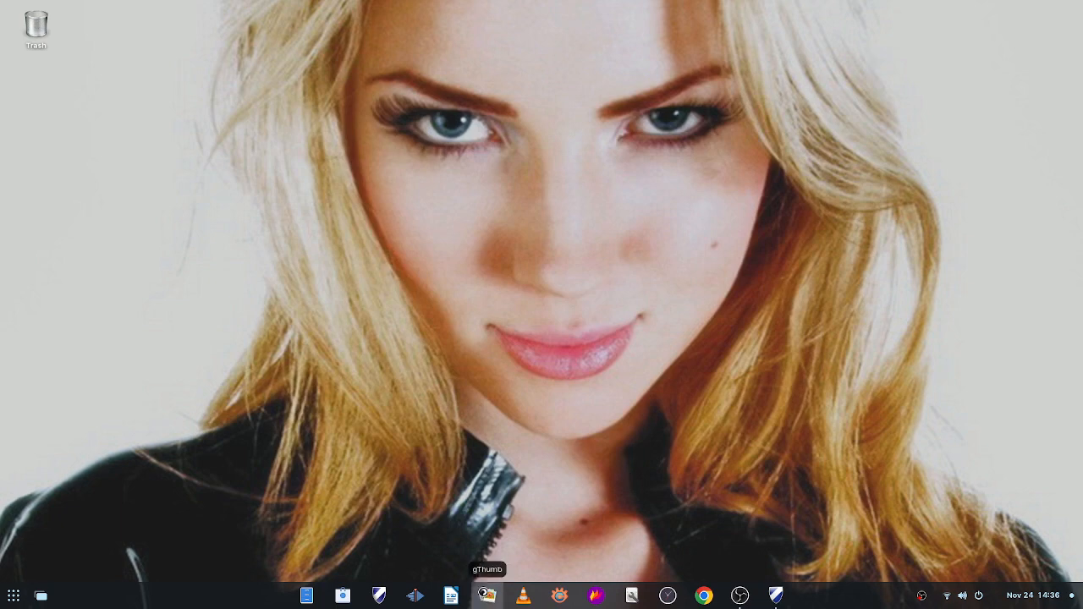
# Open gThumb, view the CAMERA1022 and 112222 picture folders, and close the program.
pyautogui.click(487, 596)
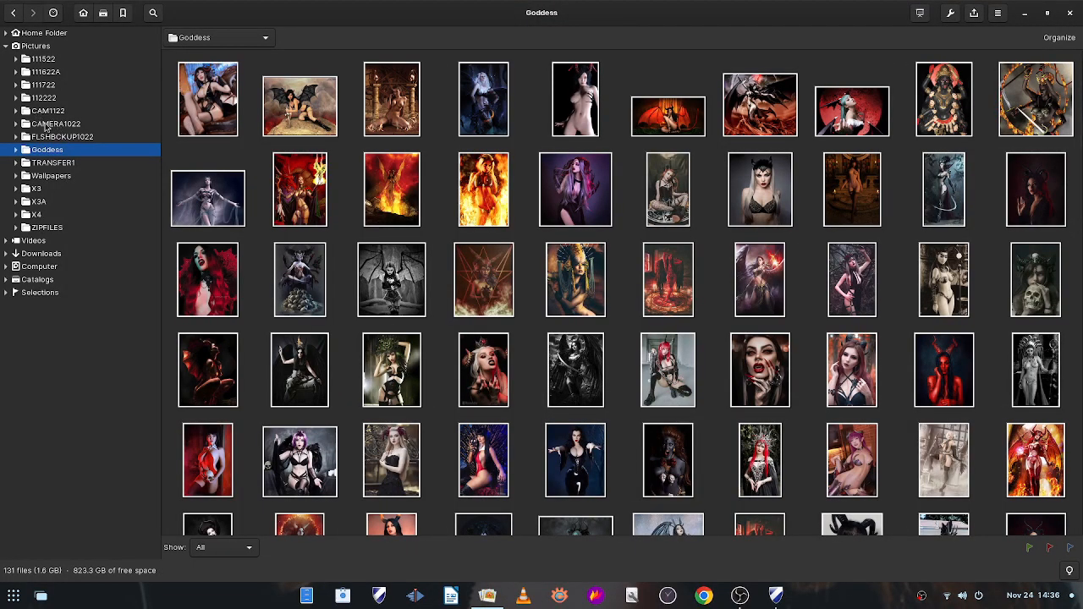
pyautogui.click(47, 125)
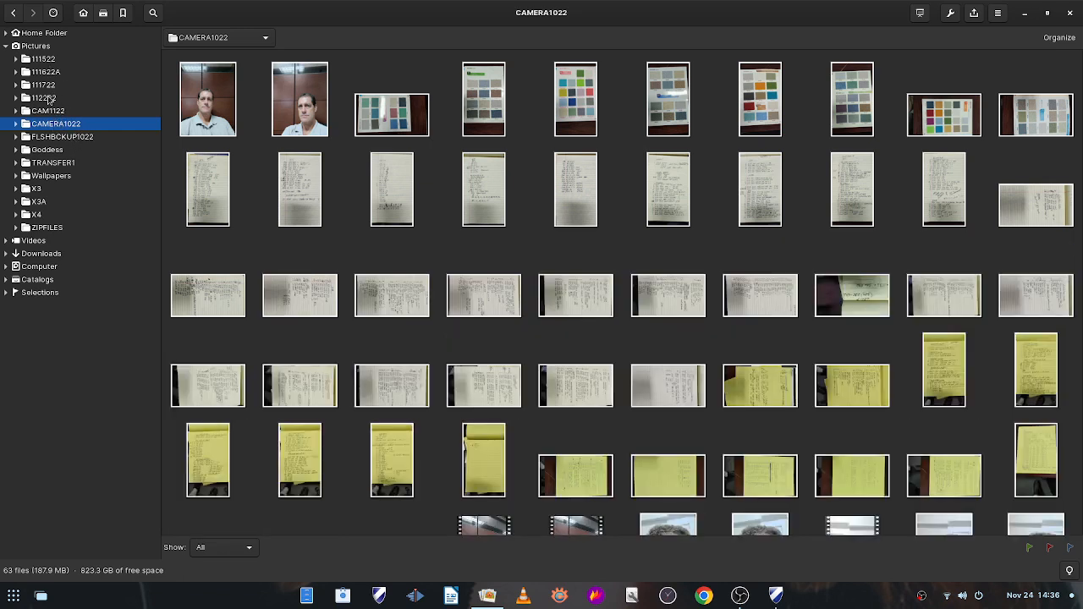
pyautogui.click(44, 98)
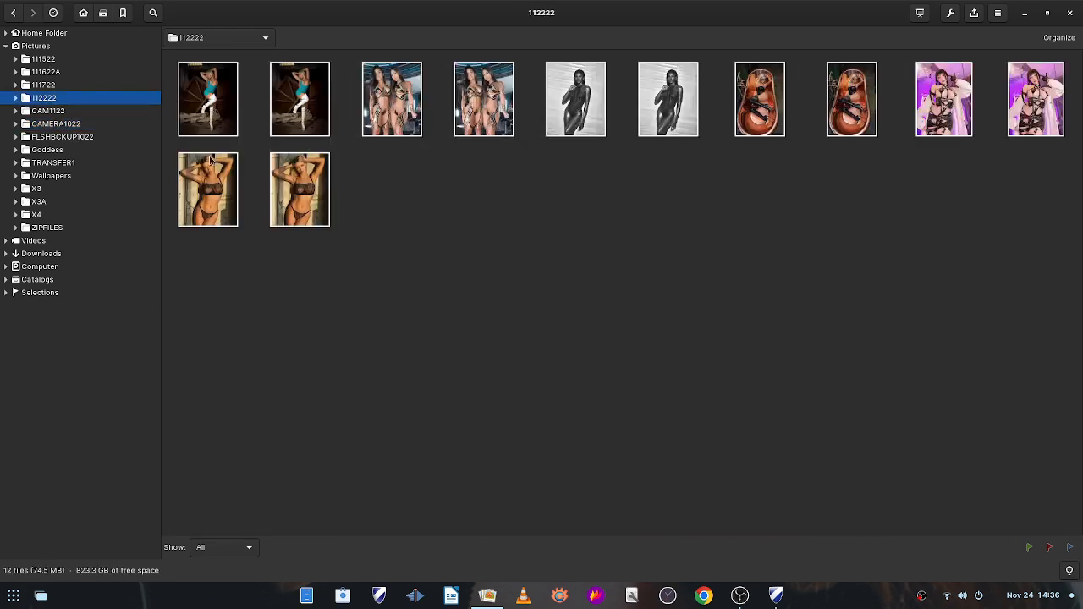
pyautogui.click(1070, 13)
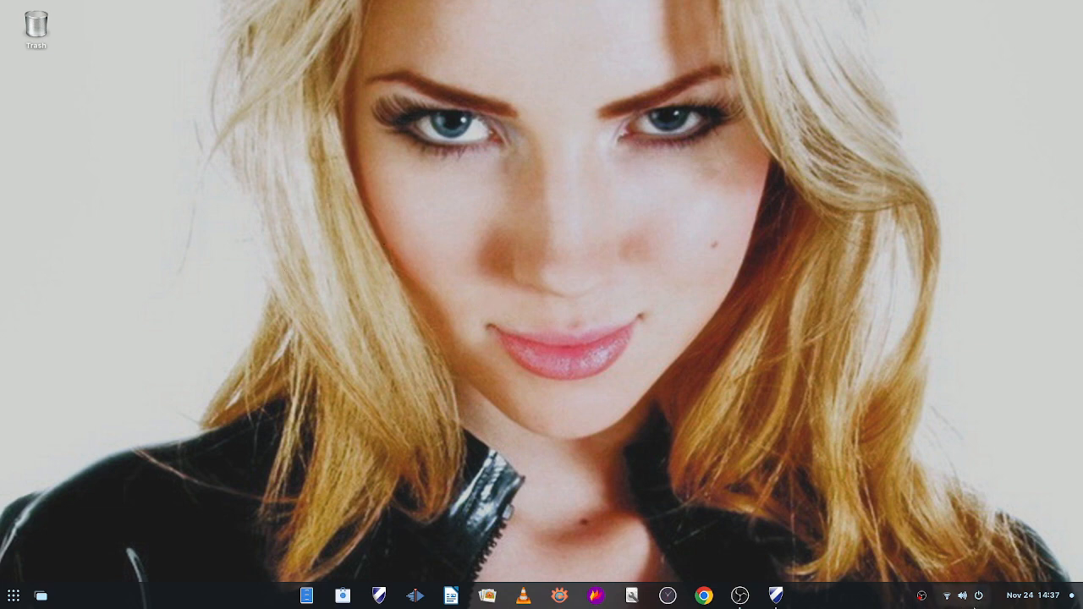
# Set the desktop background to the palm leaves wallpaper in Settings, and minimize the window to view the desktop.
pyautogui.click(974, 597)
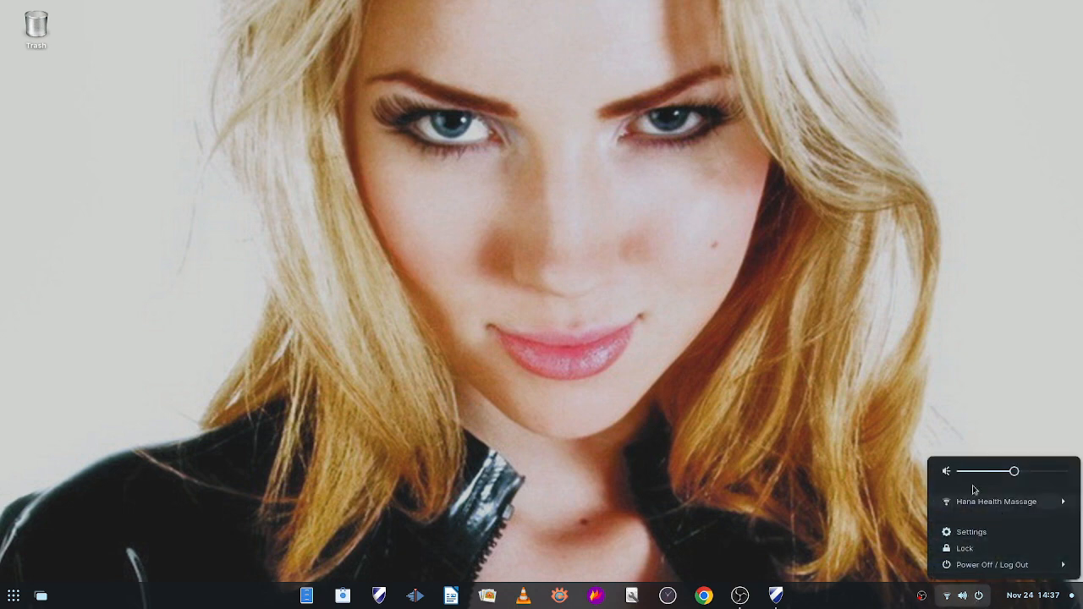
pyautogui.click(971, 533)
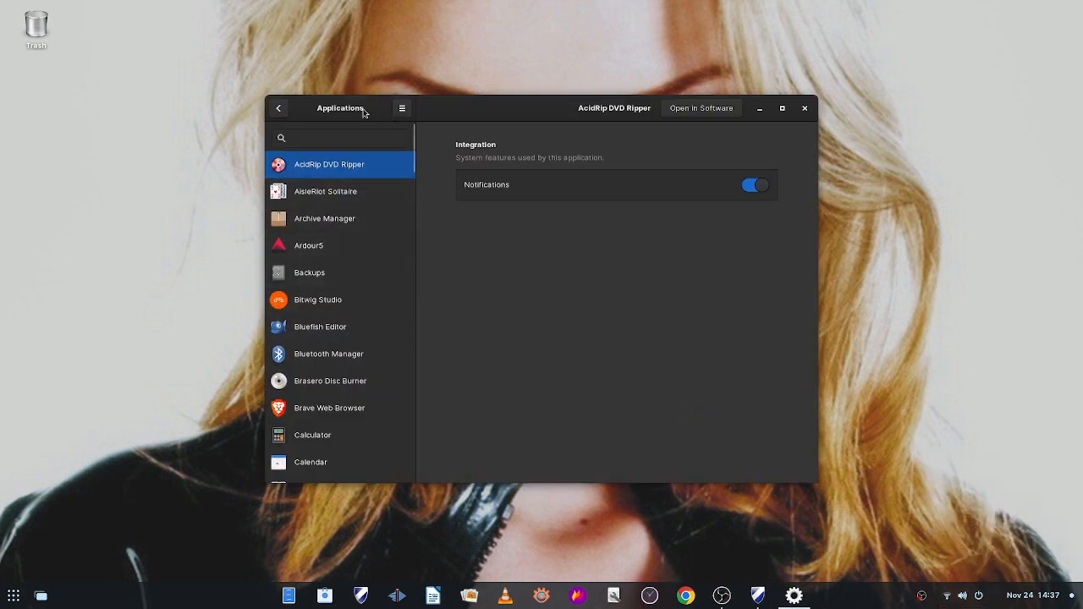
pyautogui.click(278, 107)
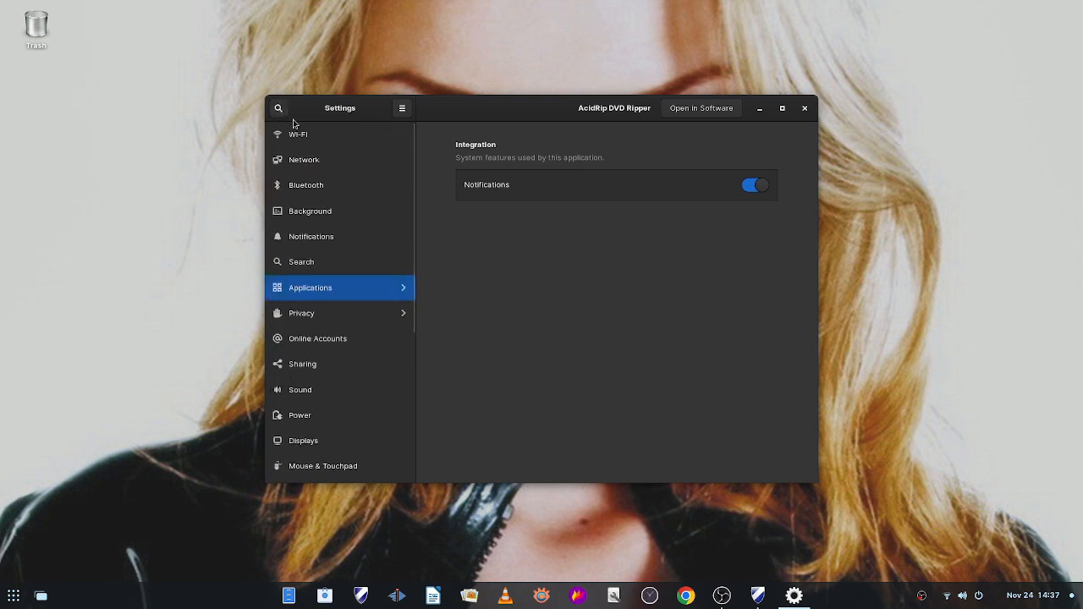
pyautogui.click(341, 218)
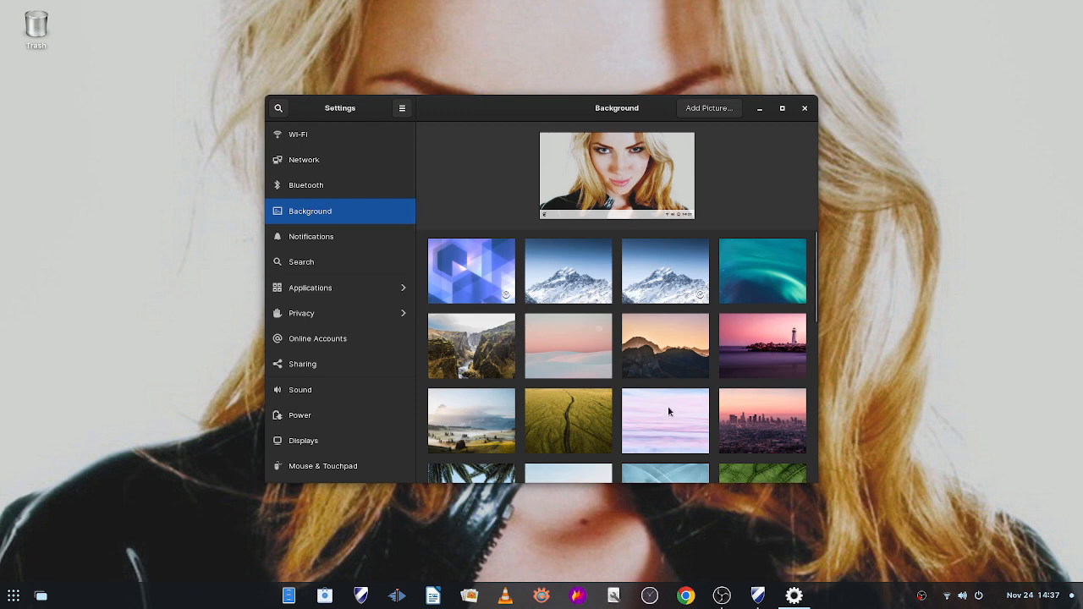
pyautogui.scroll(-3, 695, 351)
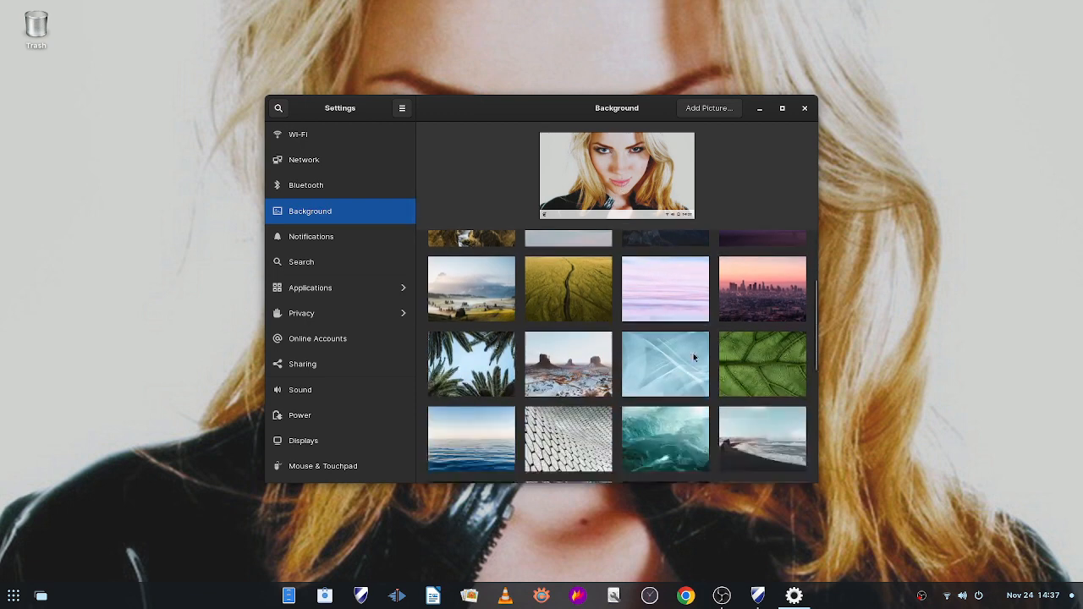
pyautogui.click(497, 359)
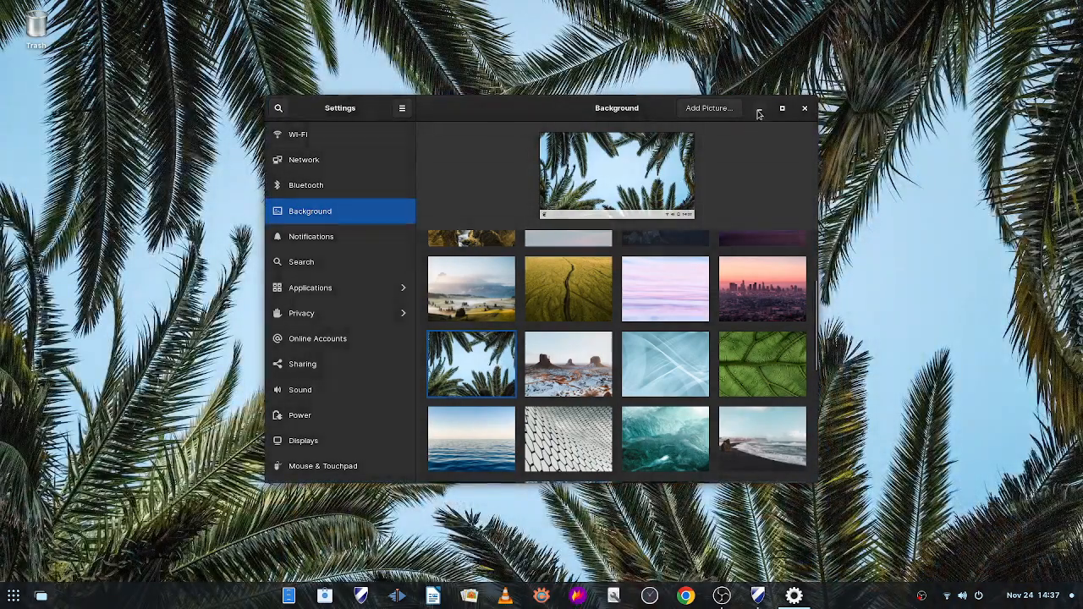
pyautogui.click(758, 108)
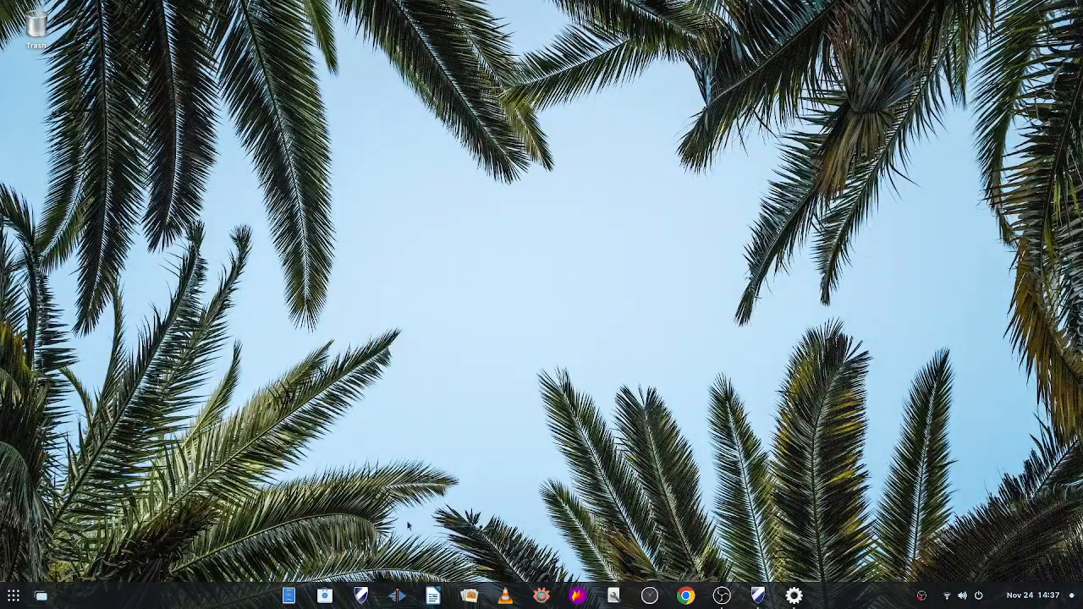
# Bring Settings back up and look through the full collection of supplied background wallpapers.
pyautogui.click(976, 597)
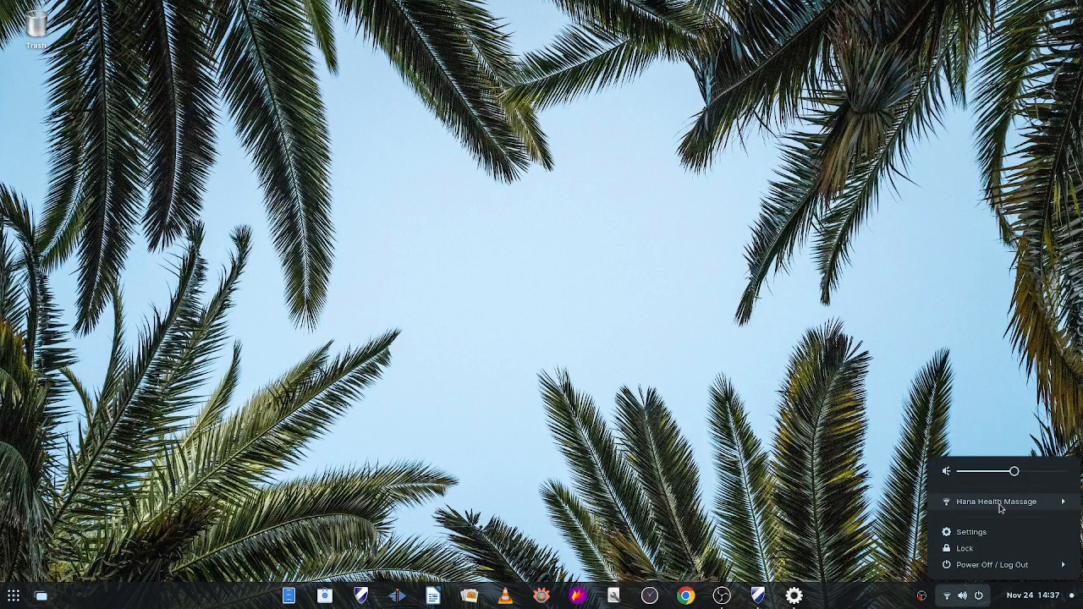
pyautogui.click(975, 530)
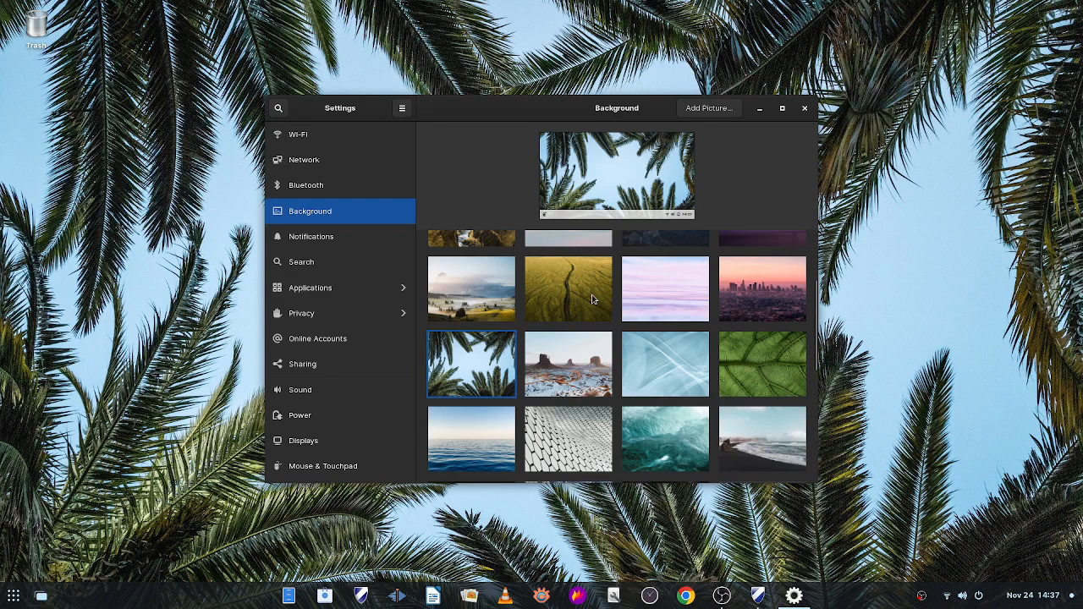
pyautogui.scroll(-5, 591, 309)
pyautogui.scroll(-1, 591, 311)
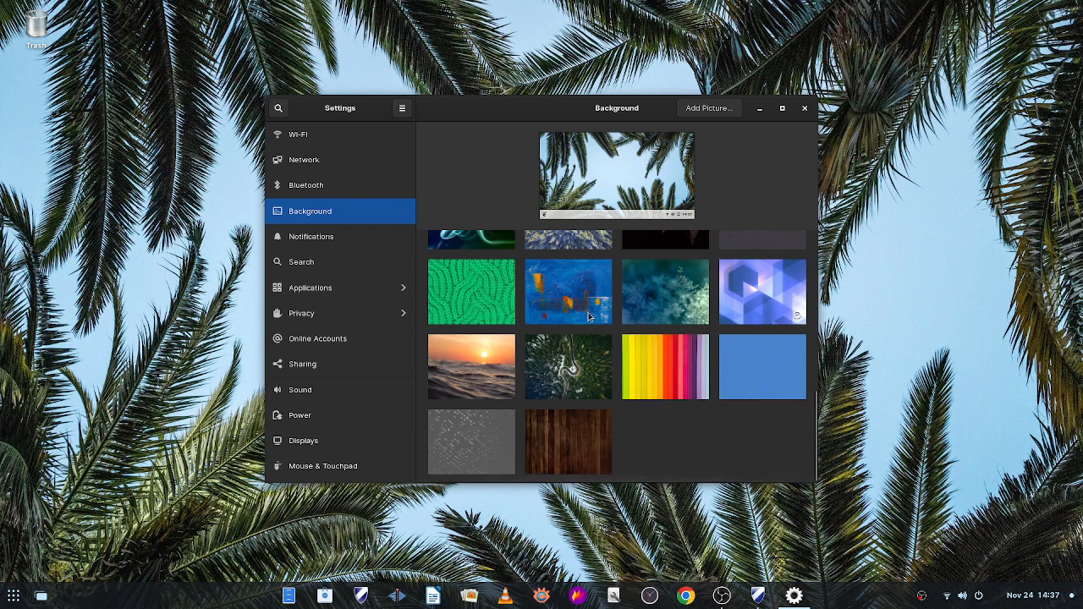
pyautogui.scroll(-4, 590, 311)
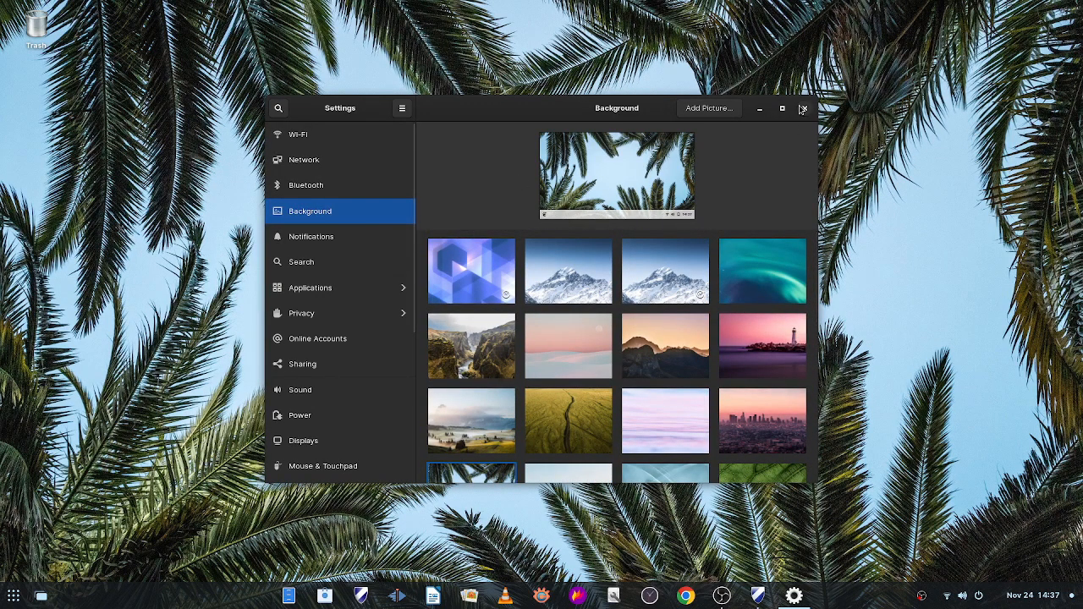
# Add ancillatilia.jpg from the Wallpapers folder to the backgrounds, apply it as the desktop wallpaper, and close Settings.
pyautogui.click(706, 112)
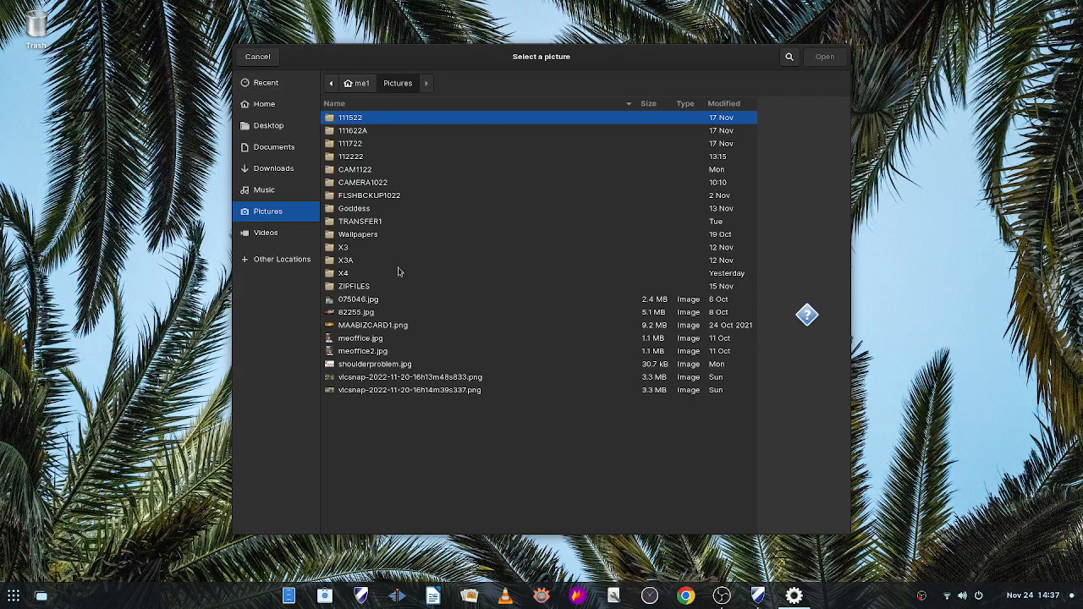
pyautogui.doubleClick(368, 235)
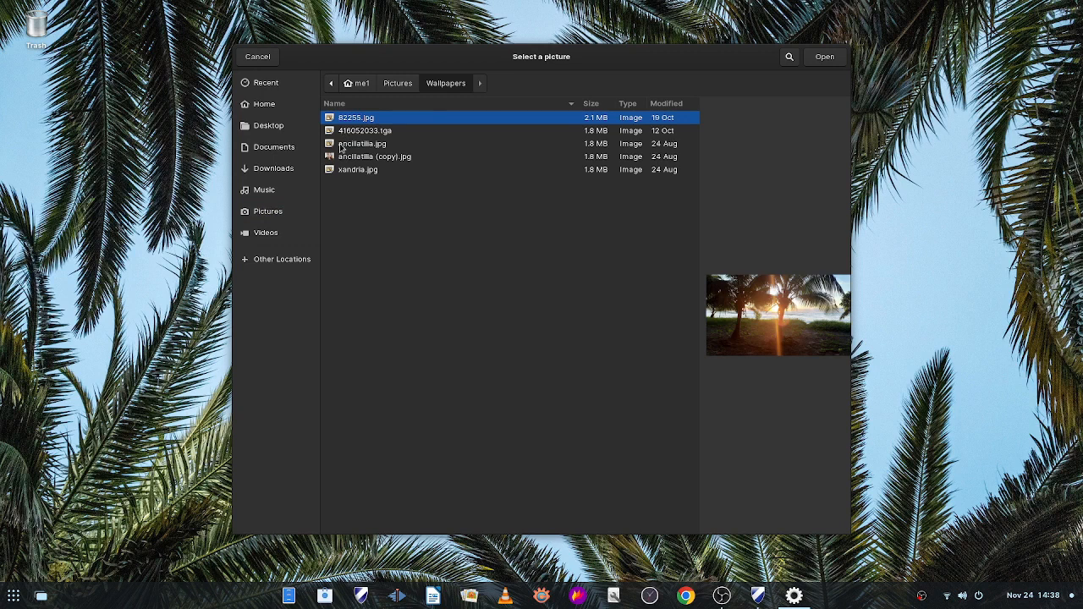
pyautogui.click(342, 146)
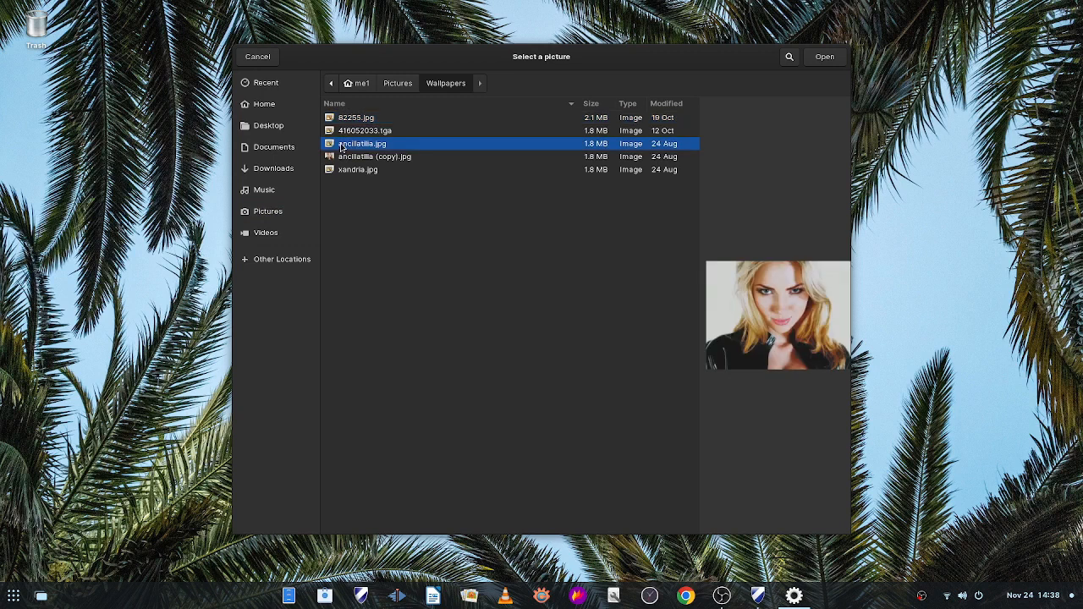
pyautogui.rightClick(342, 145)
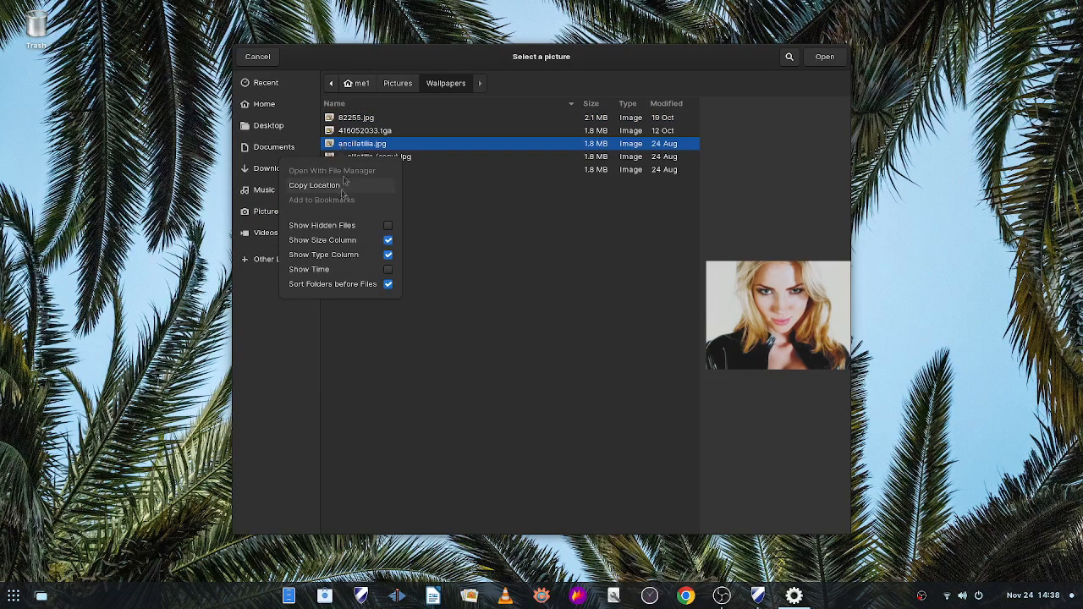
pyautogui.click(497, 191)
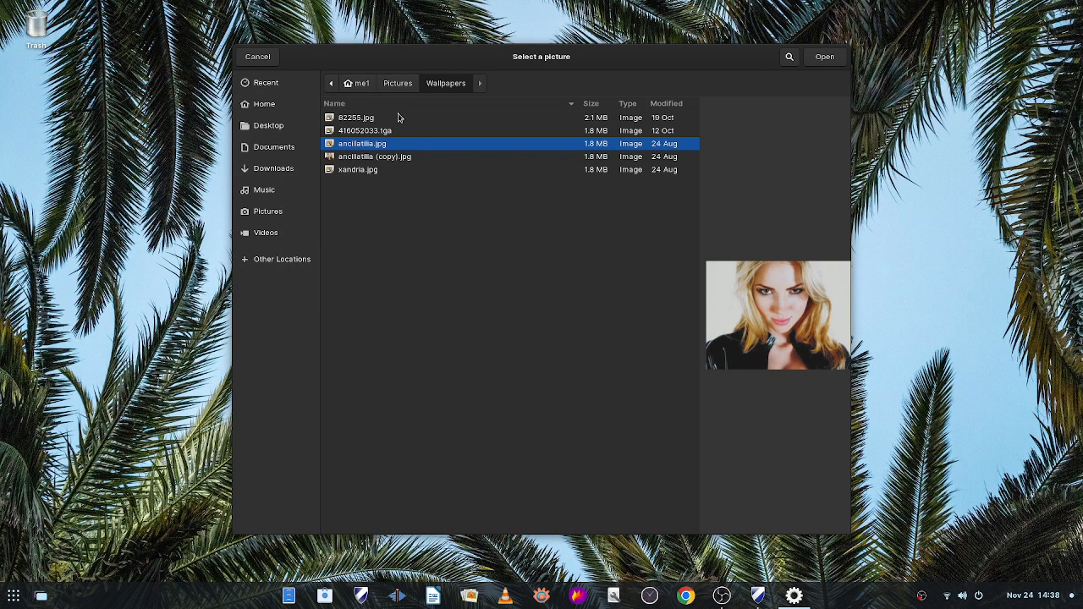
pyautogui.click(825, 56)
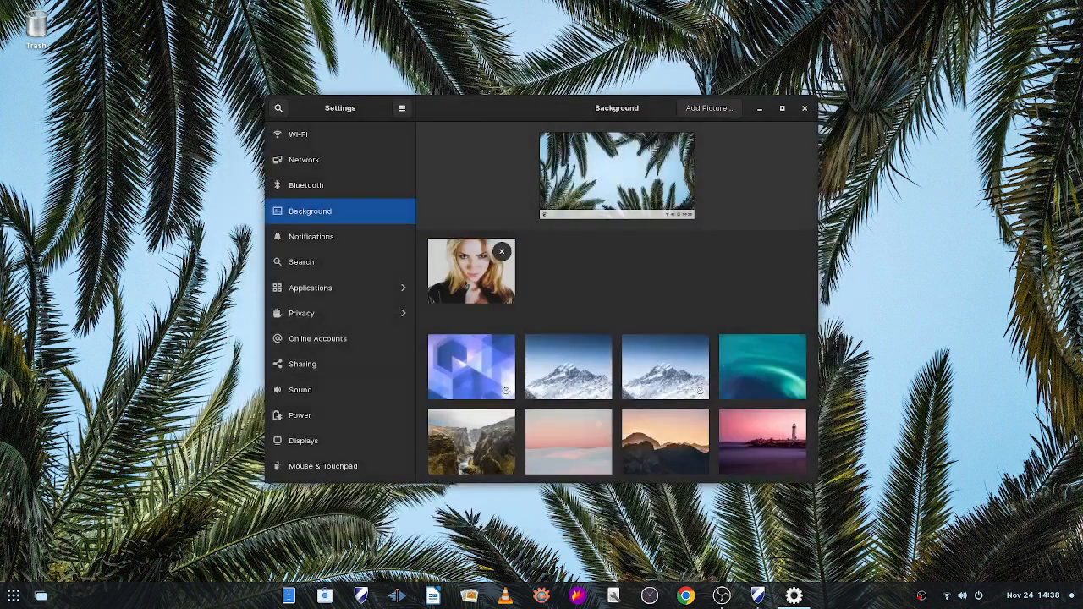
pyautogui.click(486, 266)
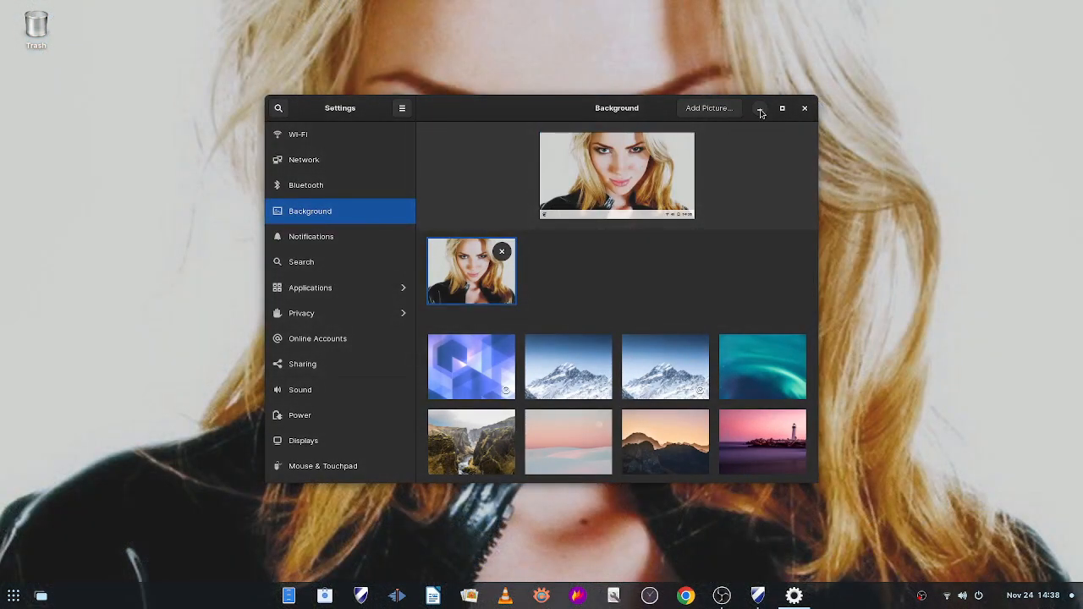
pyautogui.click(805, 108)
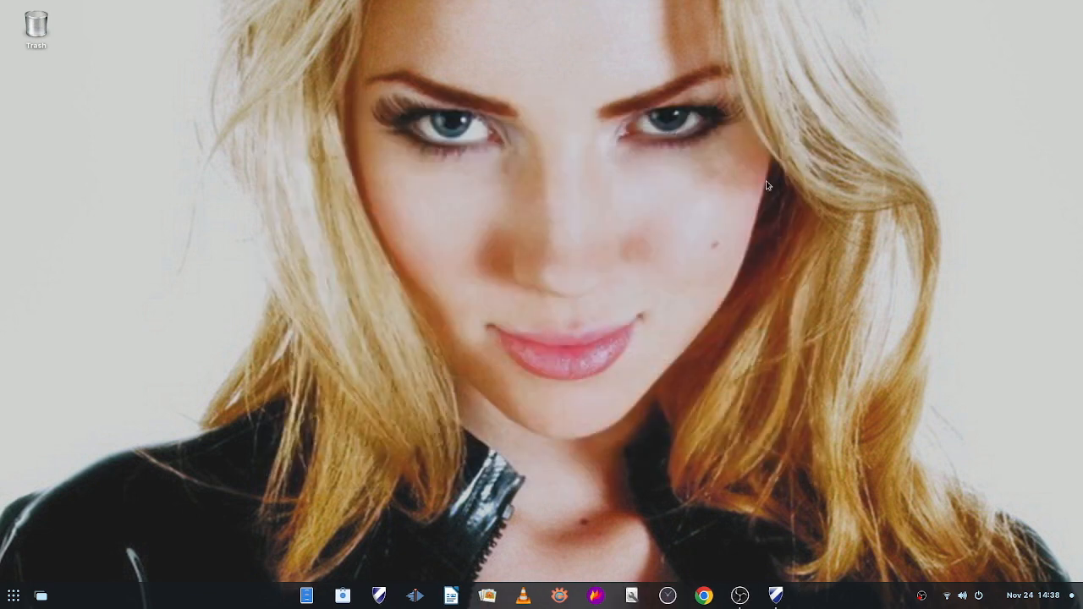